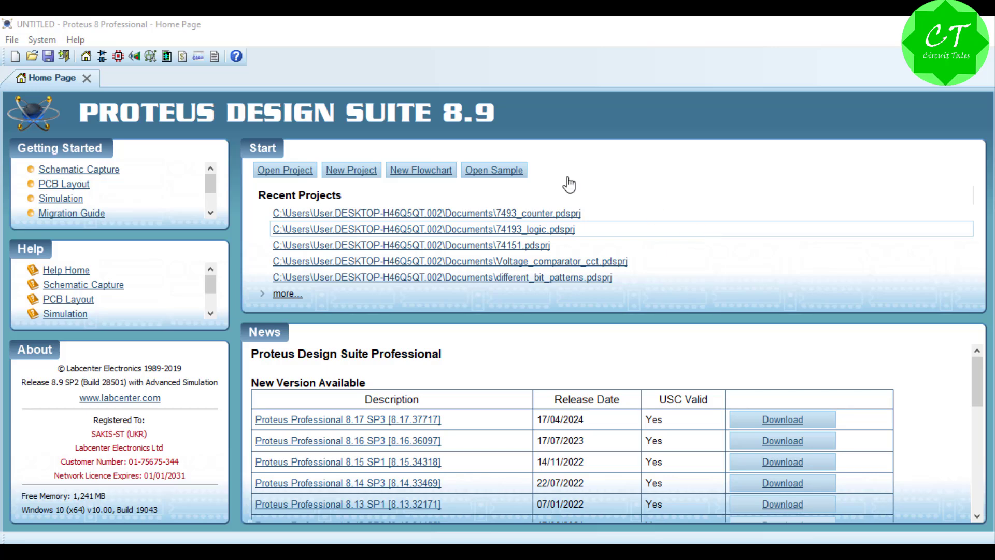
Step: Start creating a new project
left_click(73, 40)
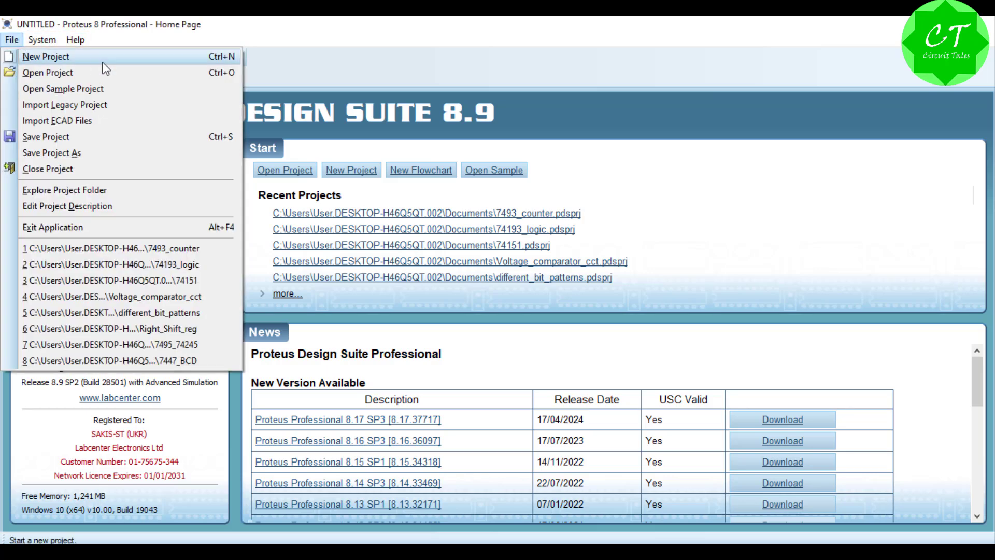
left_click(265, 43)
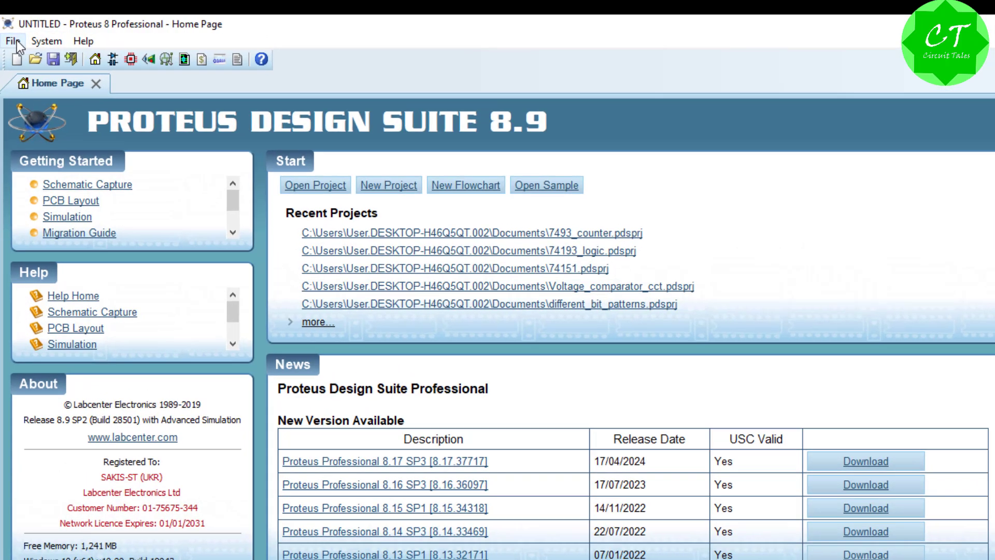
left_click(11, 40)
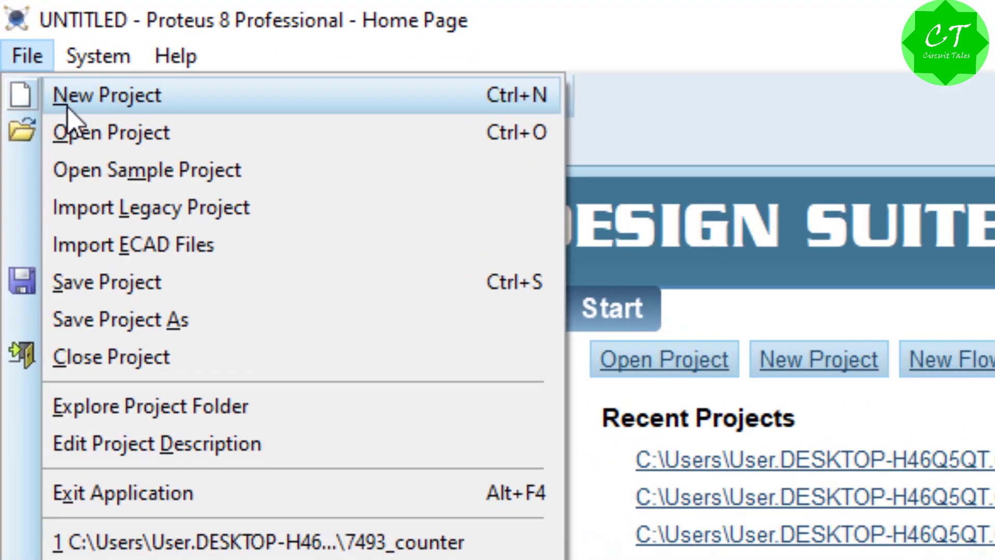
left_click(67, 106)
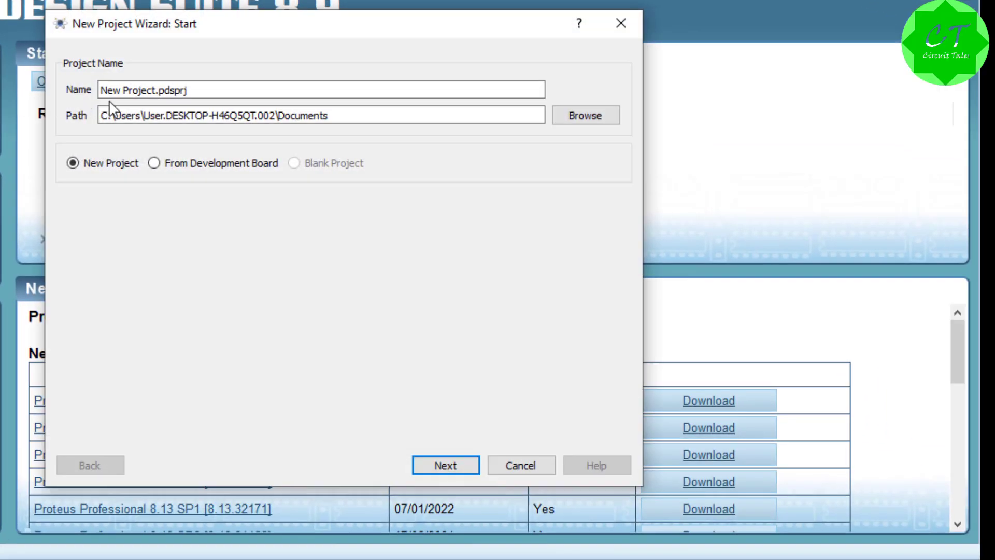
left_click(368, 114)
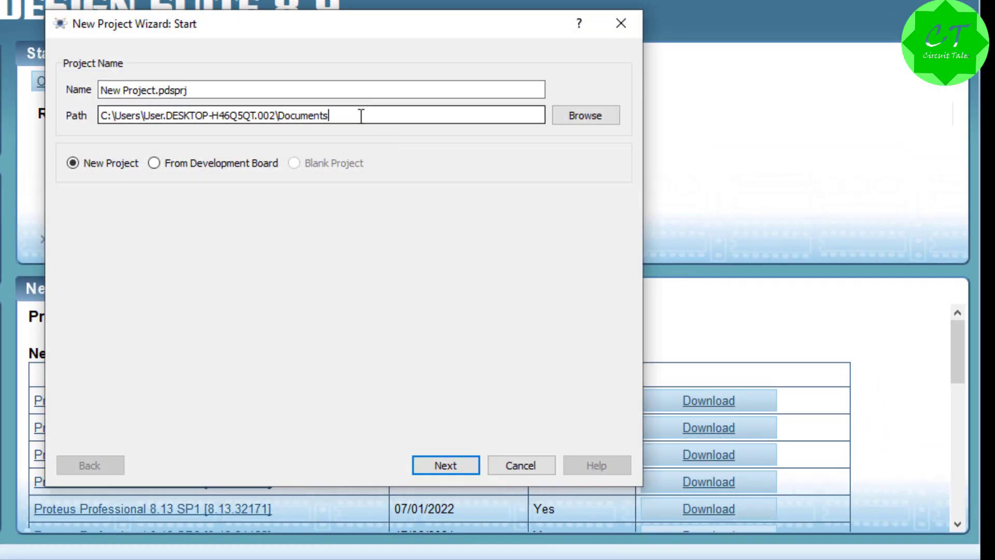
double_click(361, 115)
left_click(366, 115)
left_click(185, 87)
triple_click(200, 92)
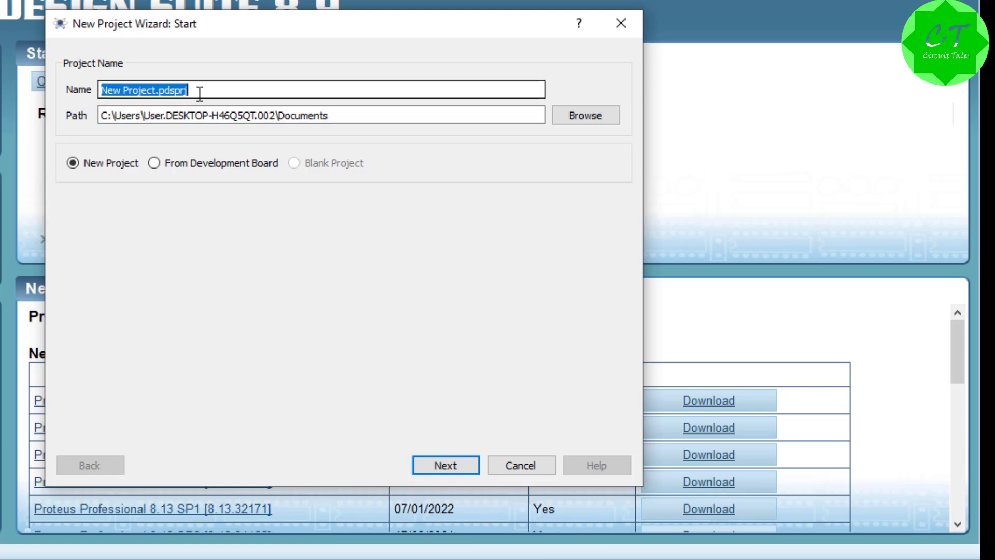
left_click(334, 116)
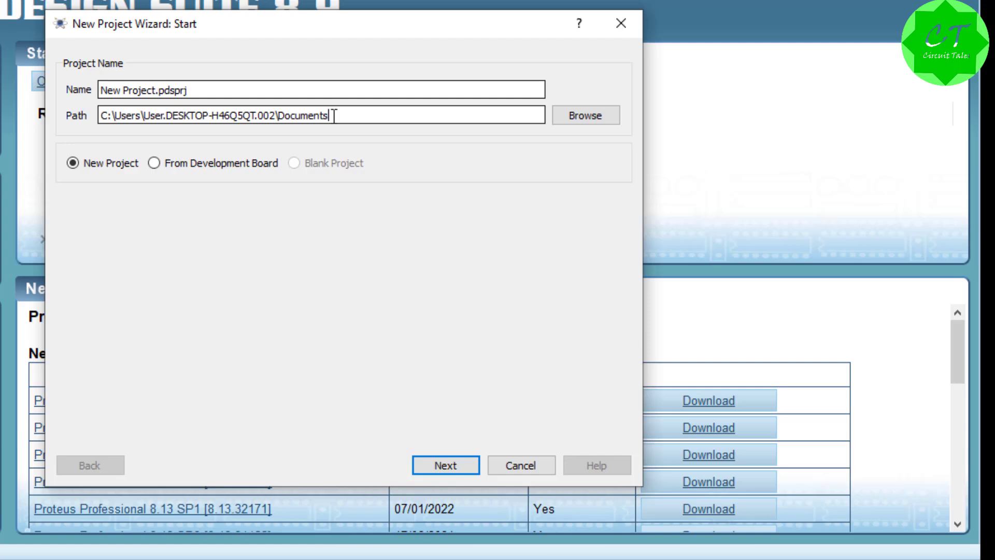
Step: Name the new project Simple_circuit_simulation, keeping the Documents folder as its location, and accept these settings
left_click(209, 93)
key("ctrl+shift+Left")
key("ctrl+shift+Left")
key("ctrl+shift+Left")
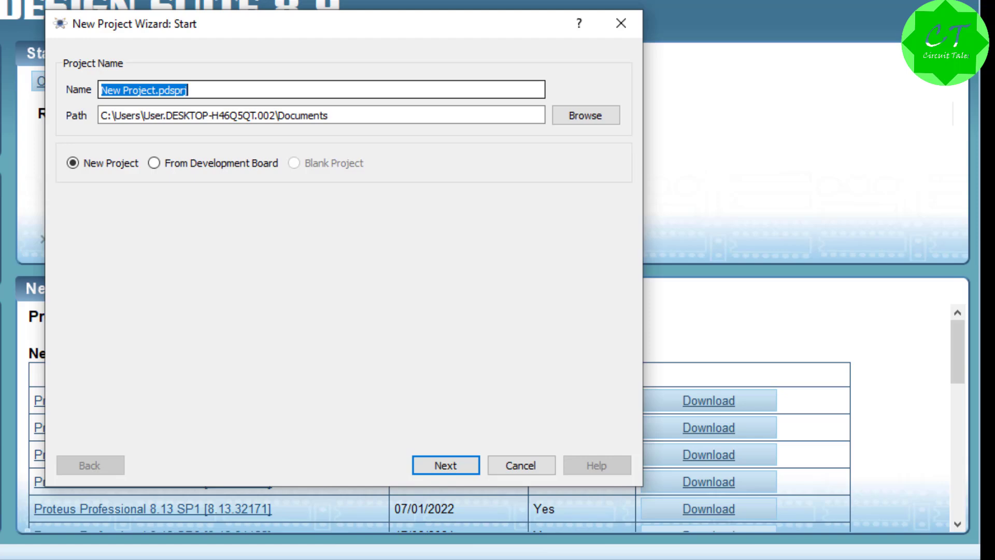
type("Simple")
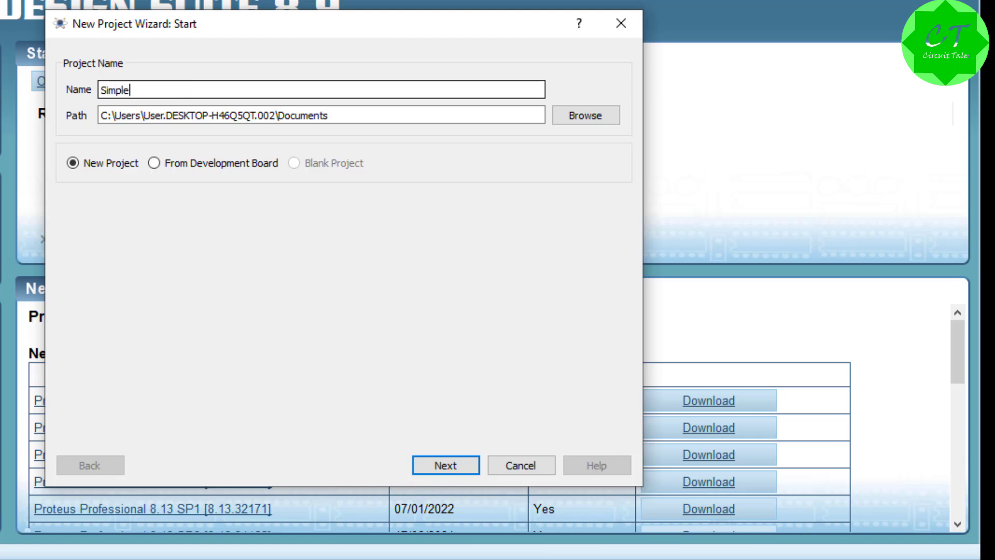
type("_circuit_simulation")
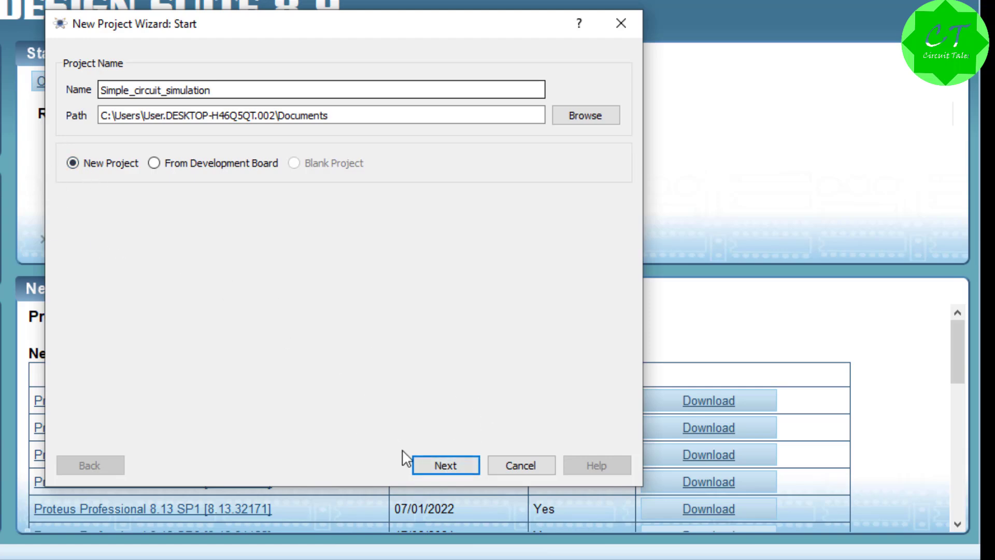
left_click(435, 468)
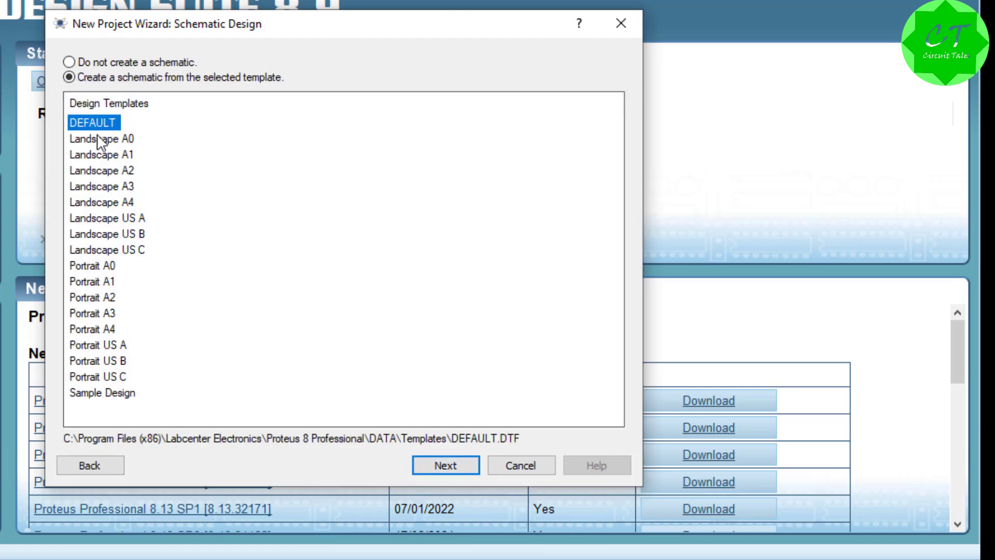
Step: Finish creating the project with the DEFAULT schematic template, no PCB layout and no firmware project
left_click(440, 464)
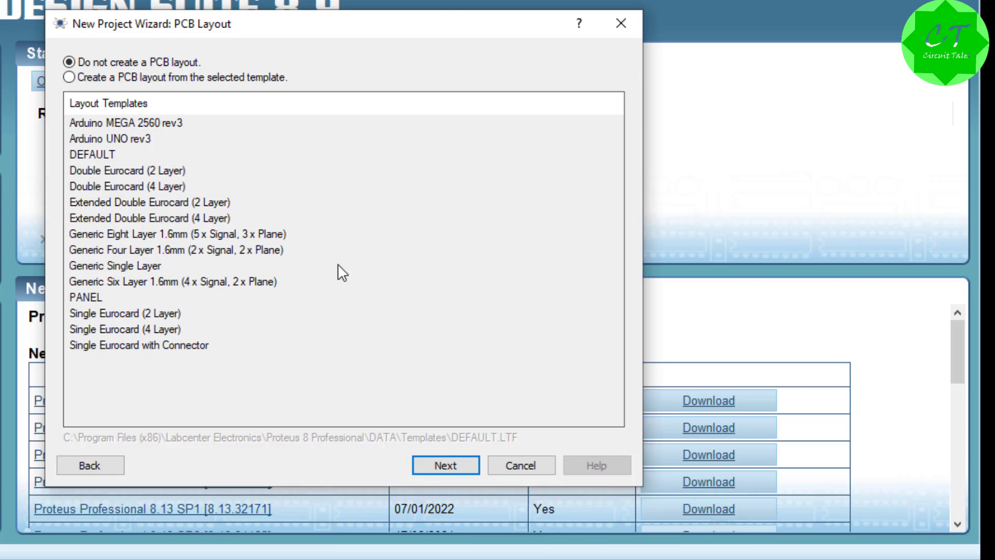
left_click(454, 465)
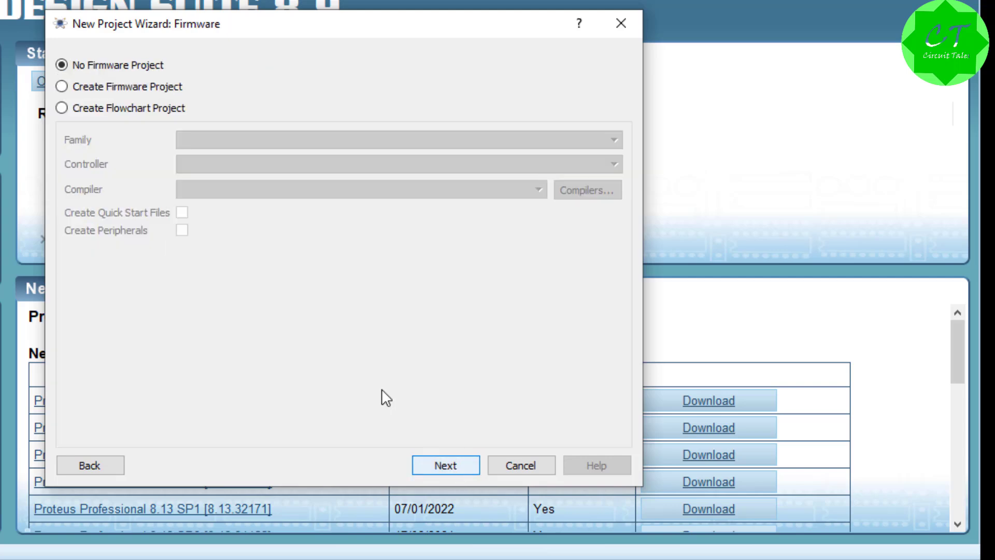
left_click(426, 462)
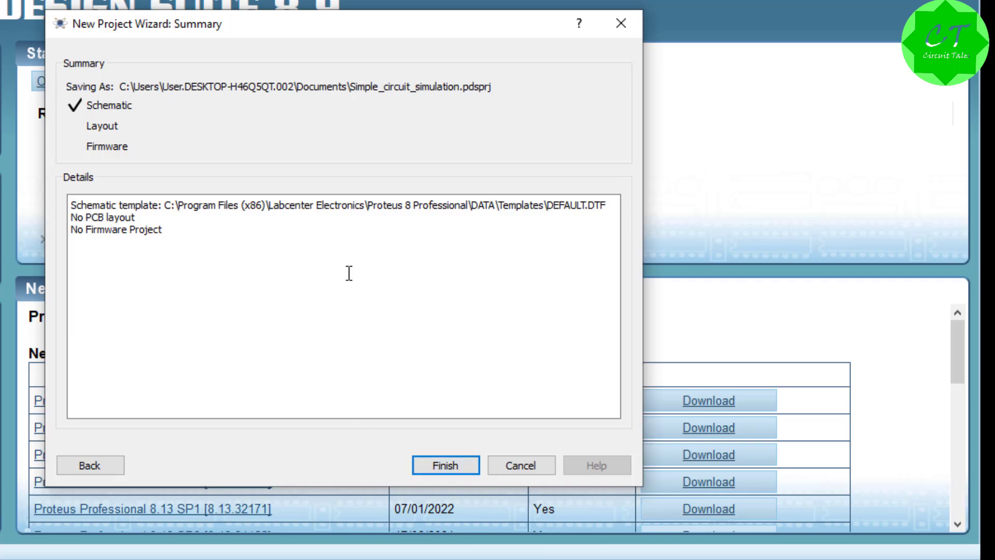
left_click(435, 467)
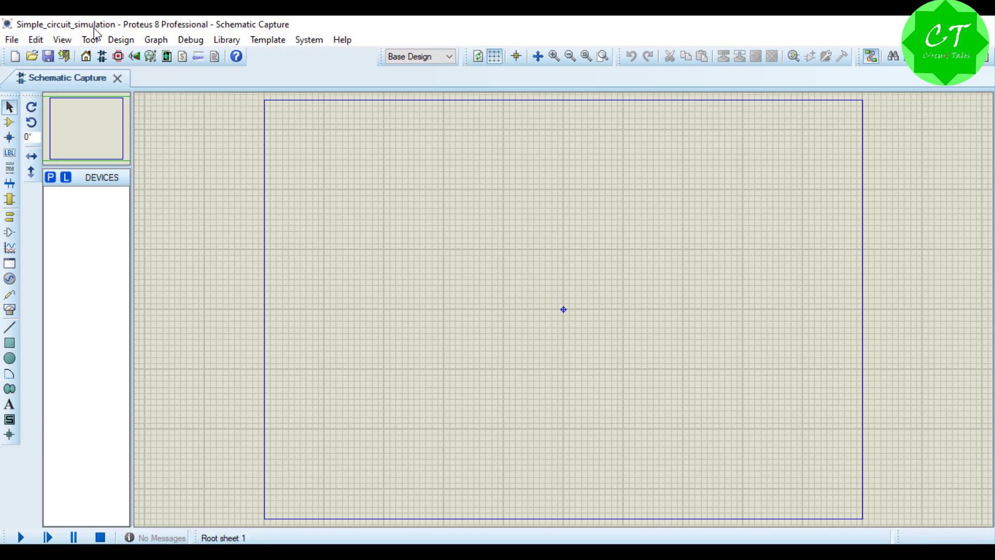
left_click(12, 40)
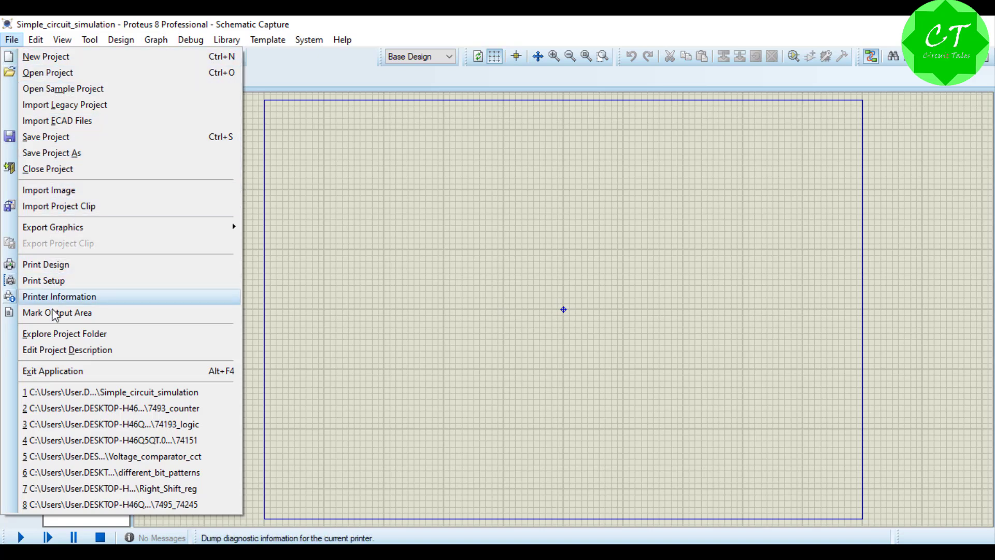
mouse_move(36, 41)
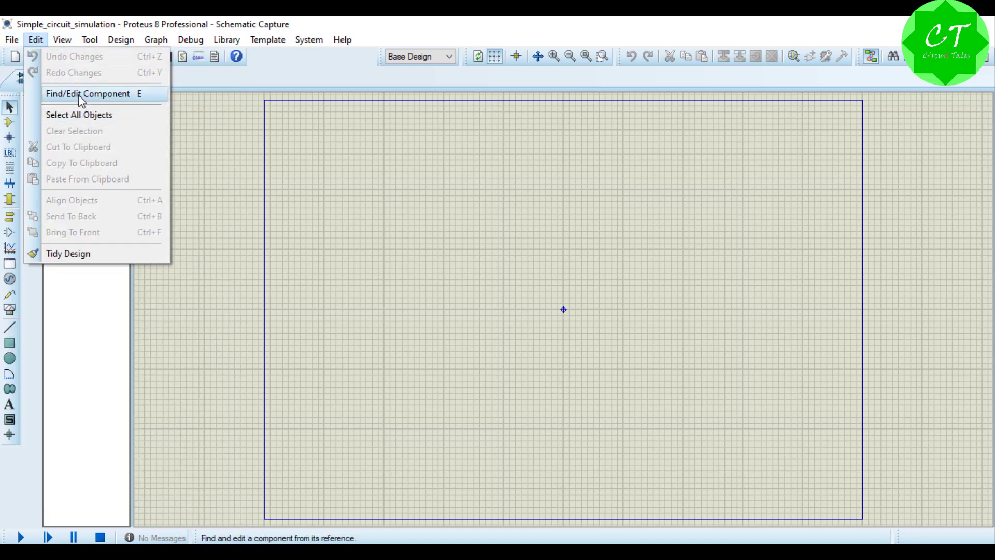
mouse_move(66, 46)
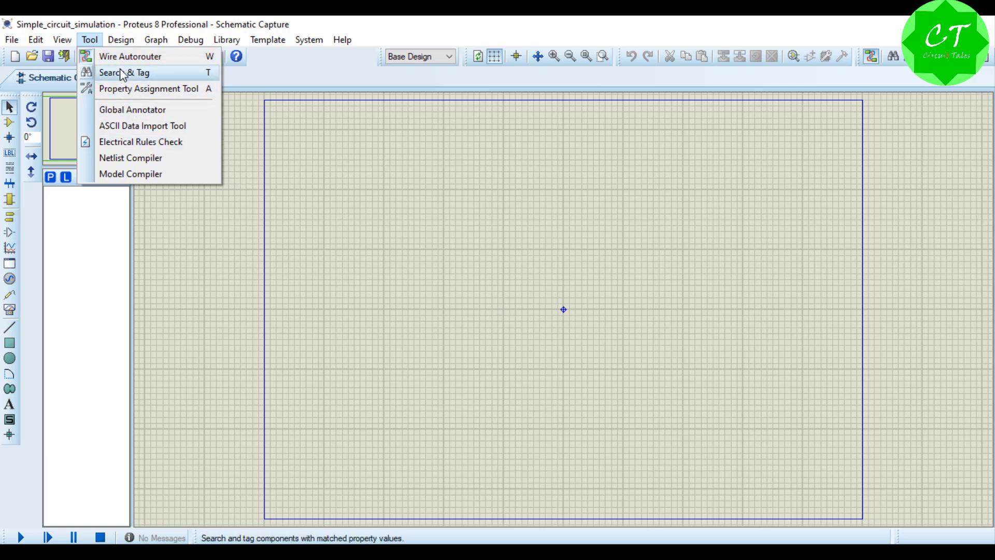
mouse_move(125, 46)
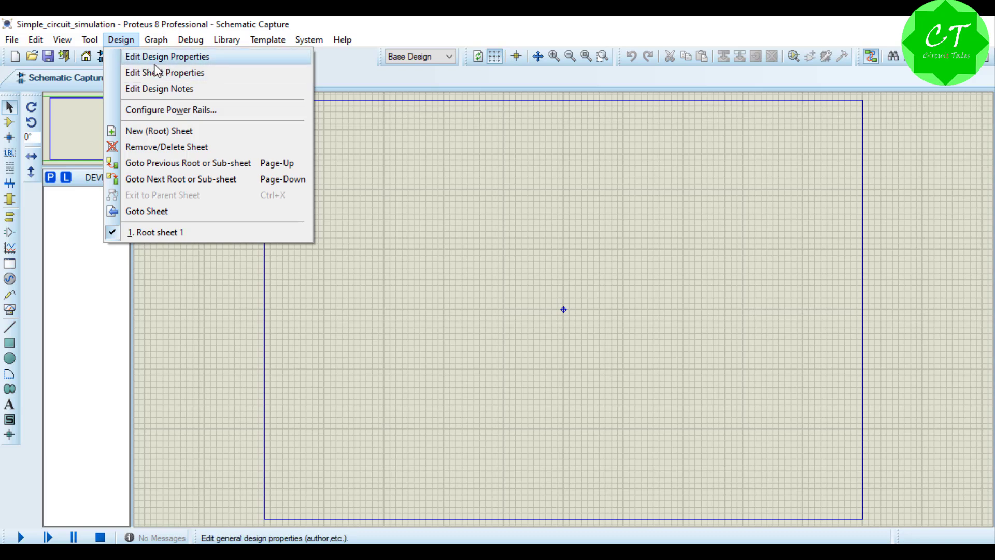
mouse_move(161, 45)
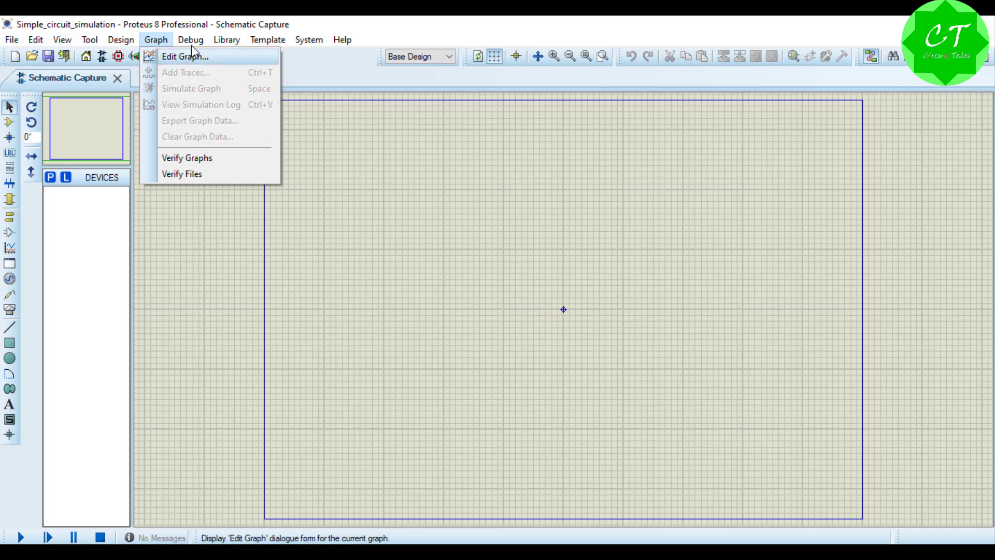
mouse_move(193, 45)
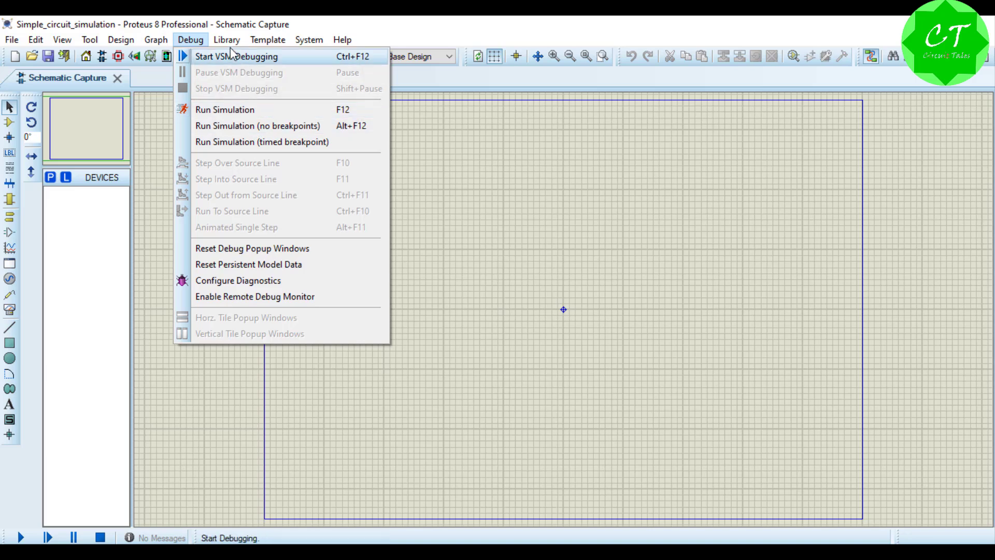
mouse_move(231, 47)
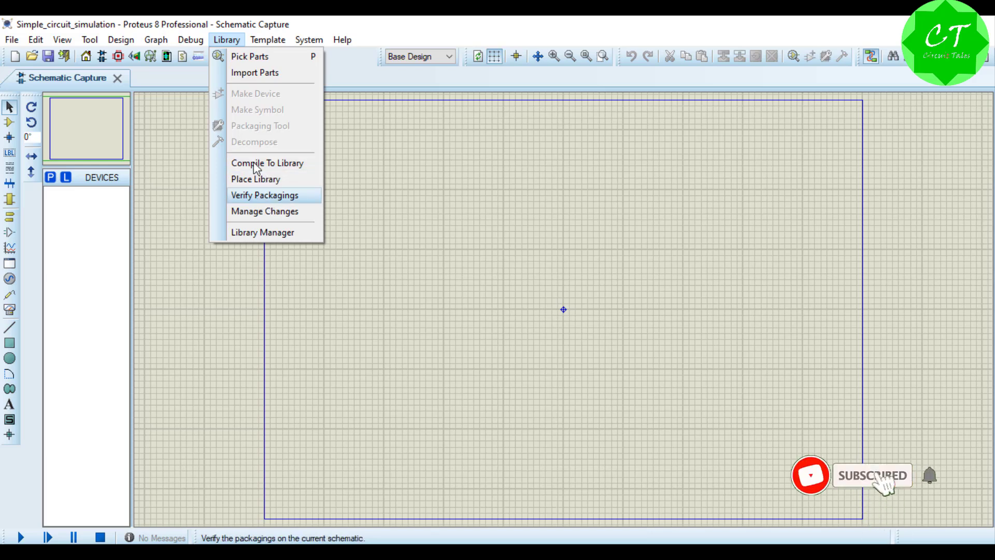
mouse_move(267, 39)
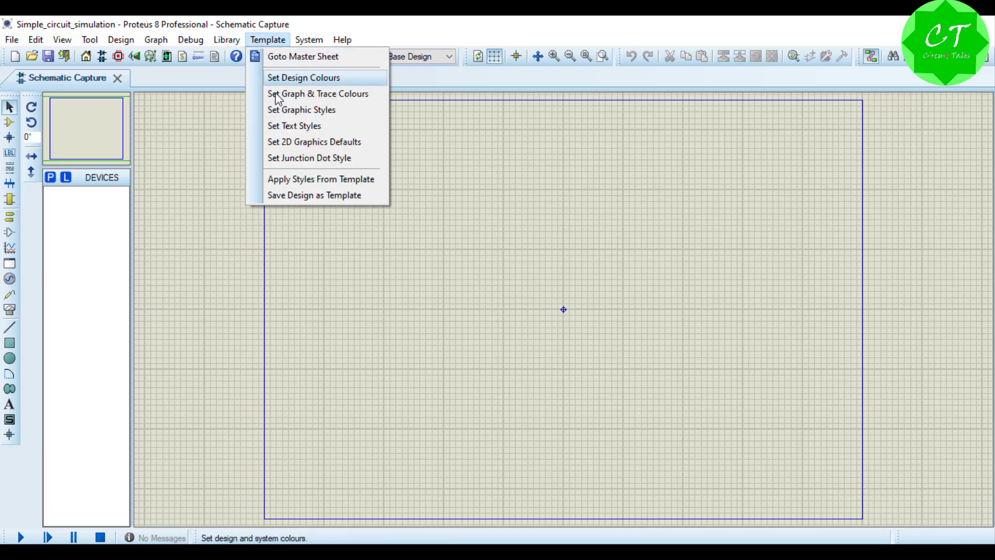
mouse_move(309, 40)
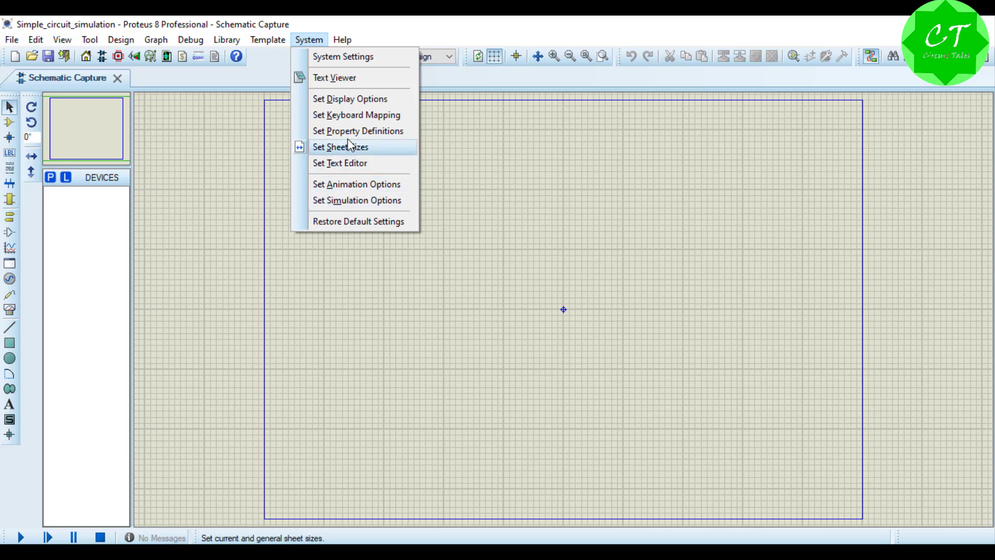
mouse_move(343, 43)
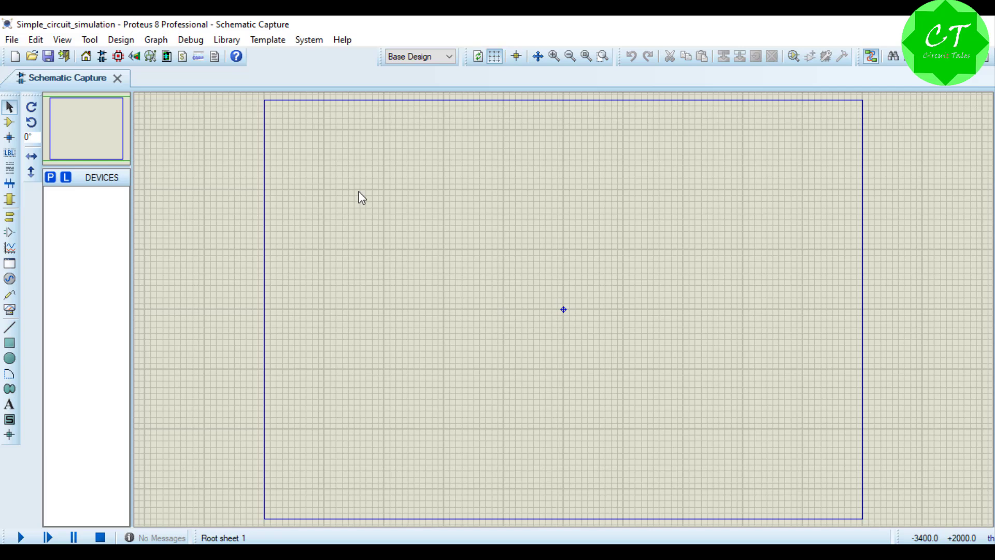
Step: Open the device library picker for a look, close it without choosing a part, and switch to component mode
left_click(51, 179)
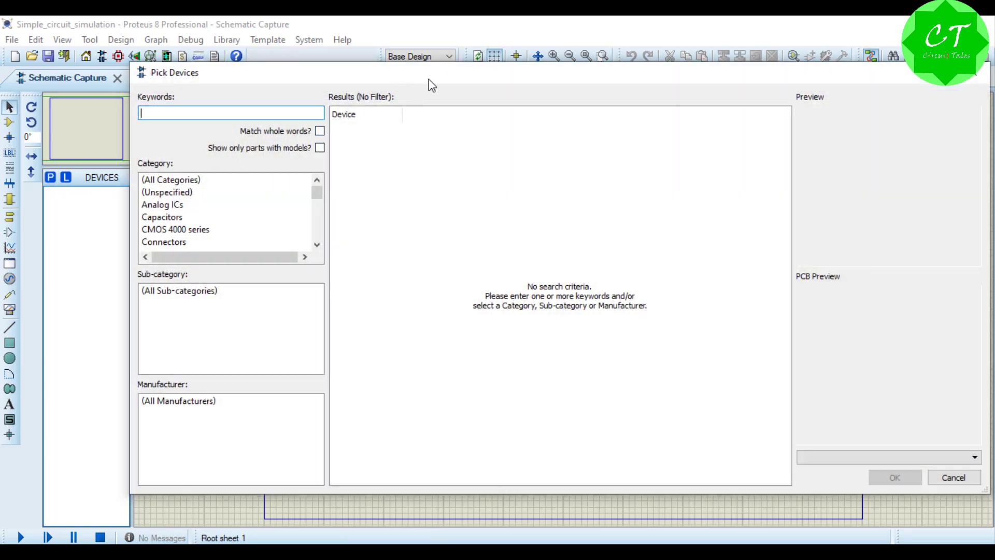
left_click(975, 73)
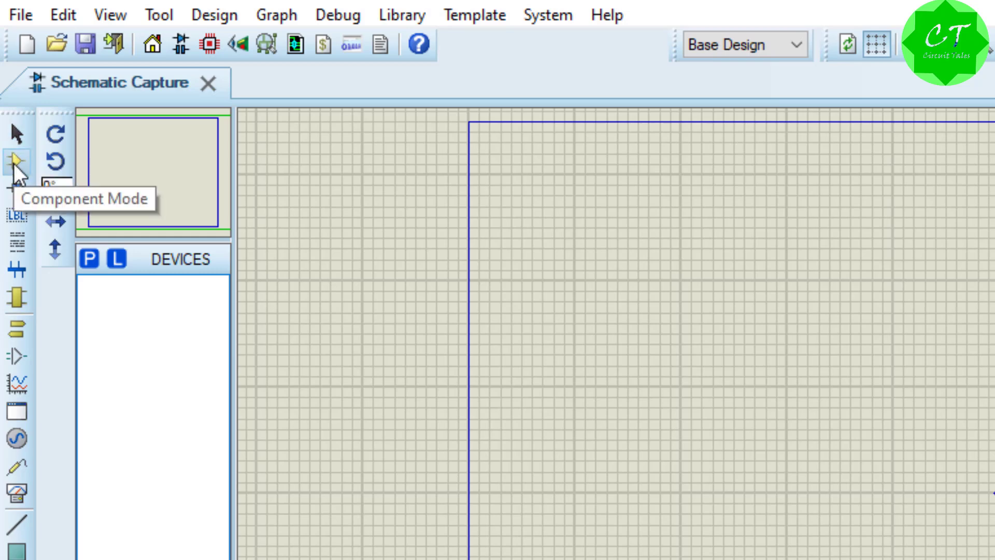
left_click(14, 163)
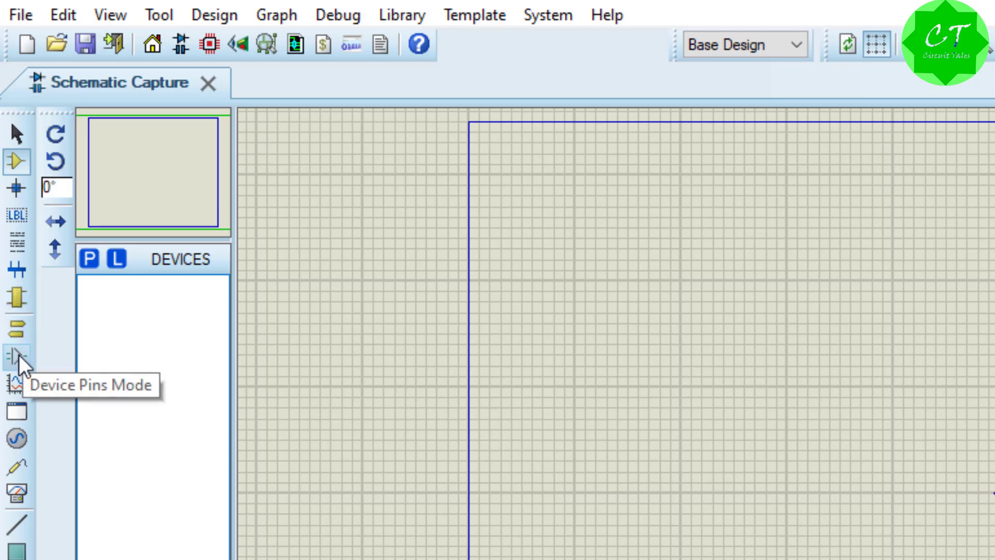
Step: Examine the available ports, device pins and graph types, highlighting the AUDIO graph among them
left_click(10, 393)
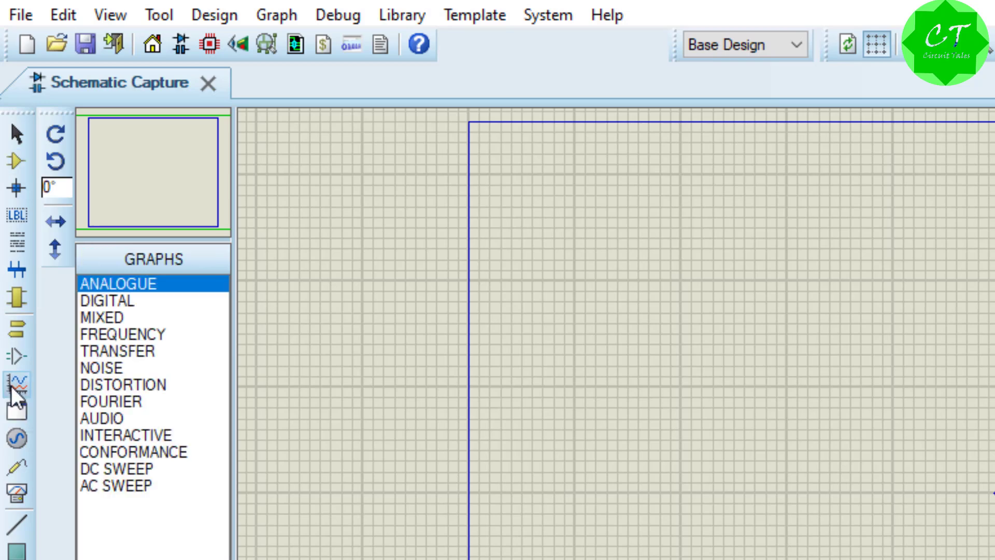
left_click(15, 356)
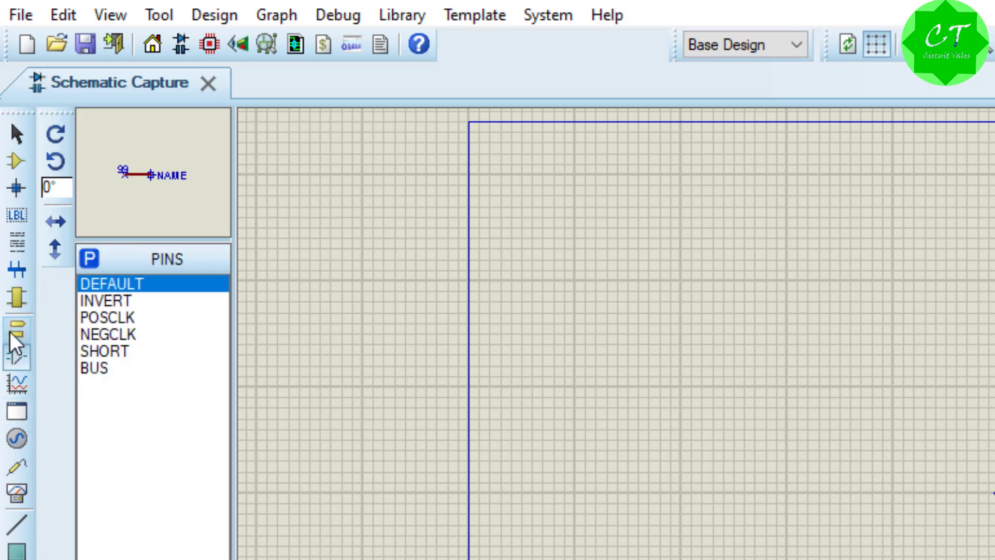
left_click(11, 331)
left_click(11, 298)
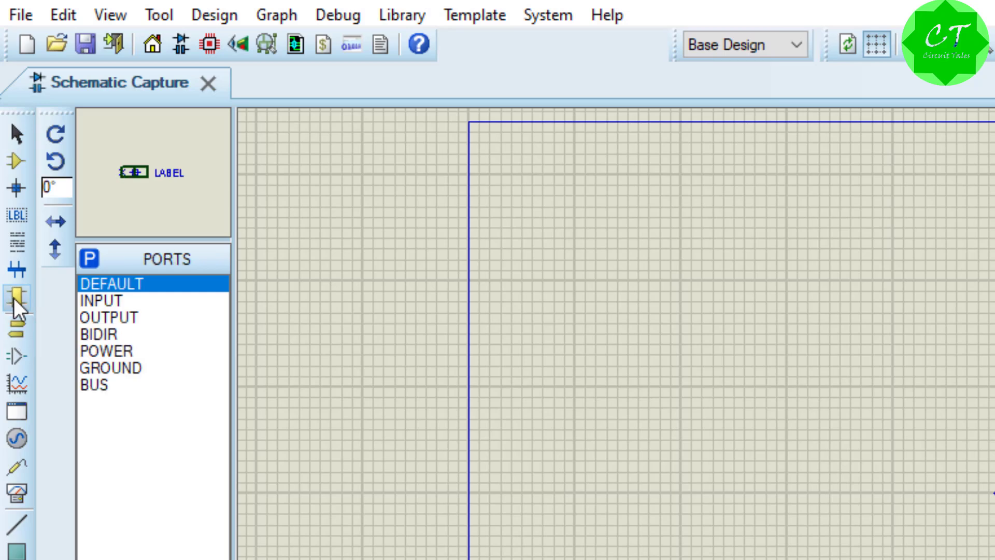
left_click(15, 331)
left_click(16, 354)
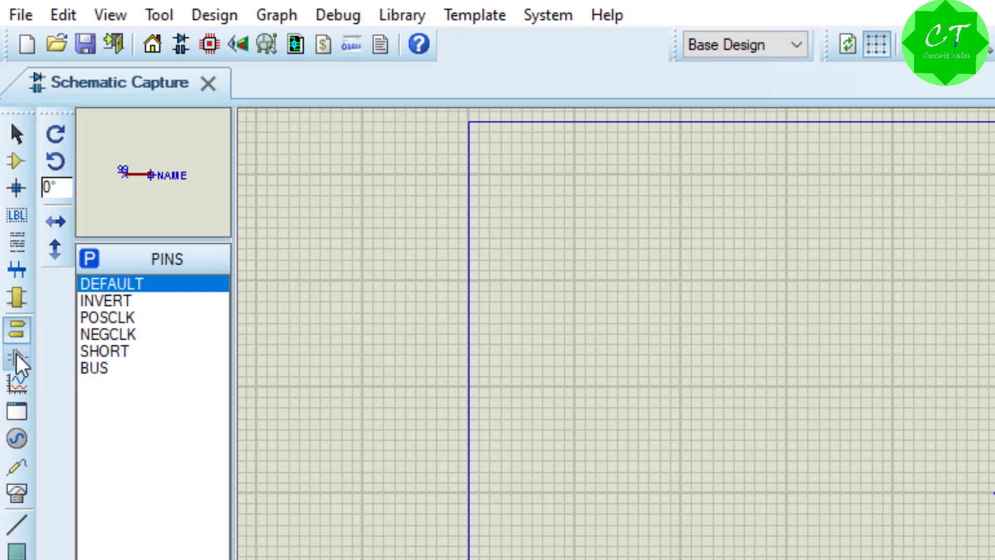
left_click(16, 384)
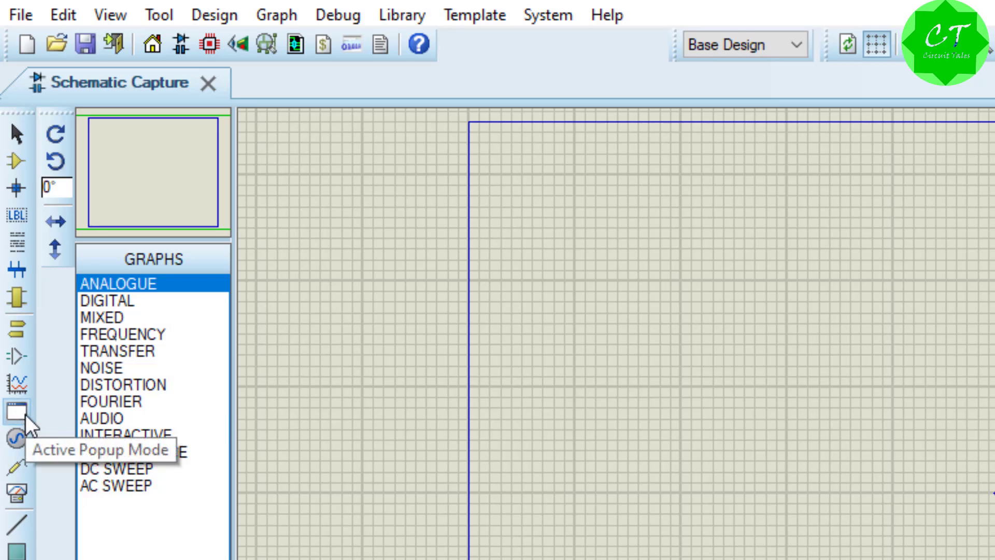
left_click(110, 317)
left_click(110, 422)
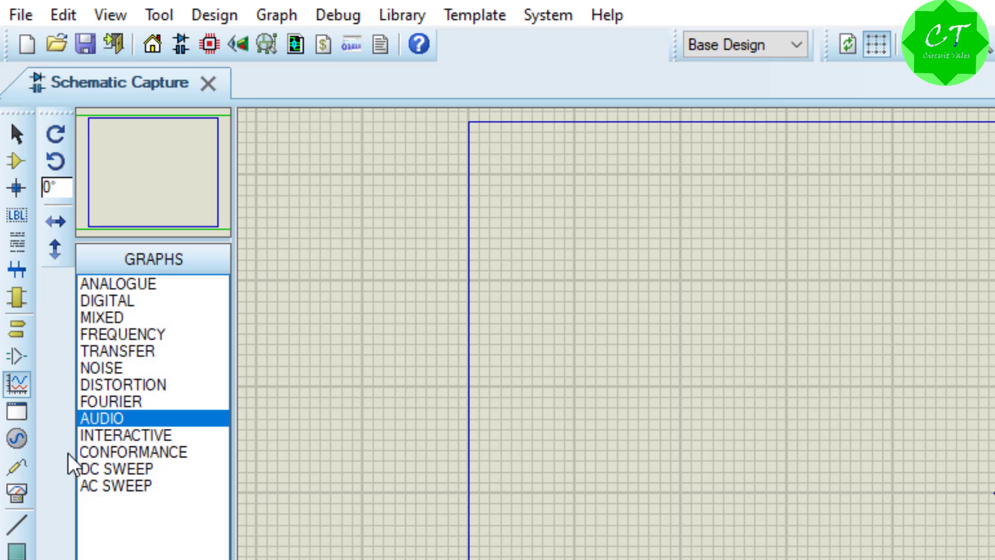
Step: Examine the available generators, probes and virtual instruments, previewing the TAPE probe and the WATTMETER
left_click(16, 417)
left_click(15, 441)
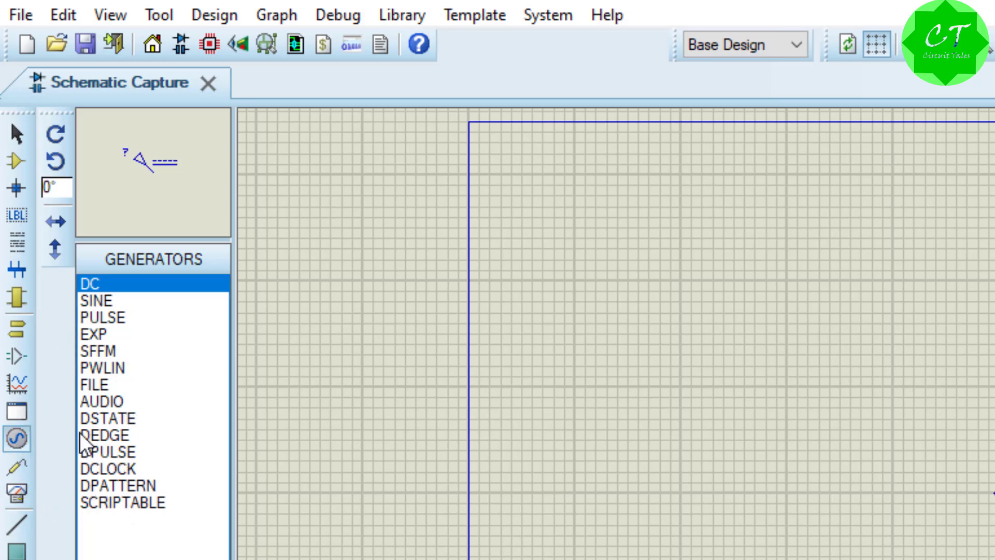
left_click(15, 469)
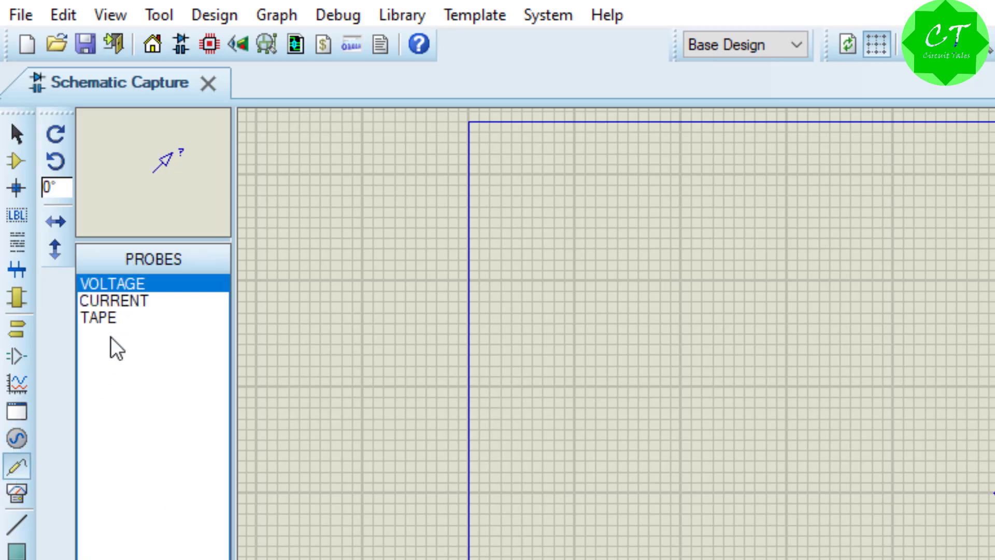
left_click(103, 318)
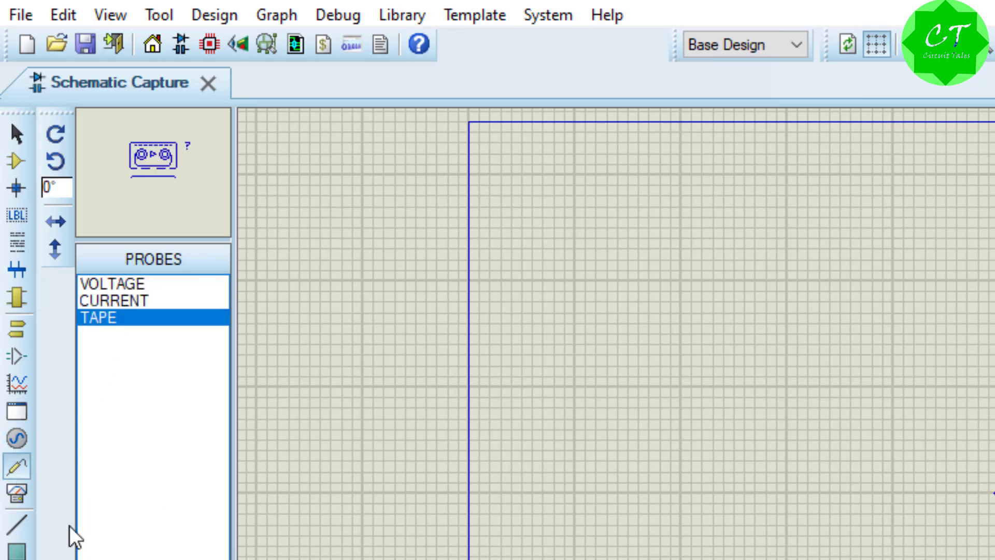
left_click(19, 489)
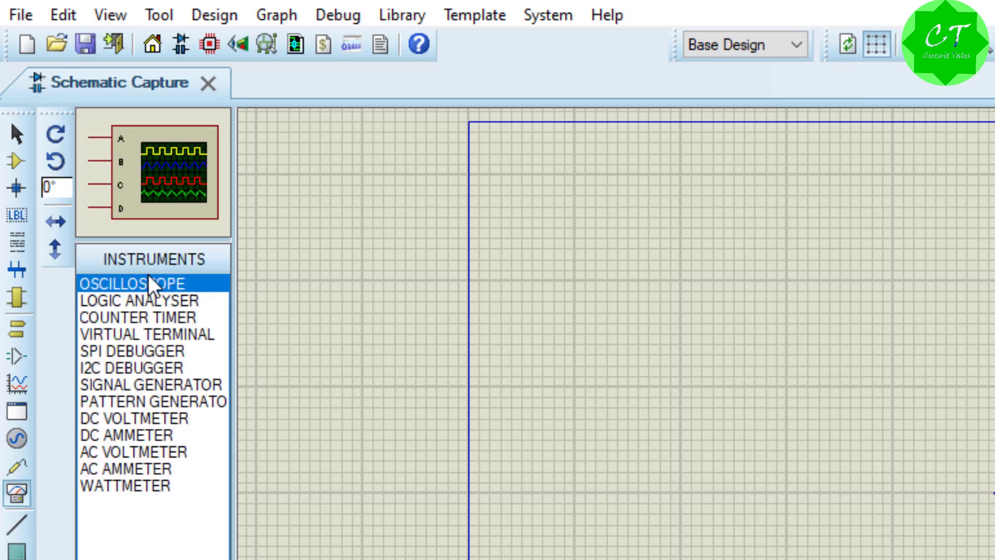
left_click(132, 483)
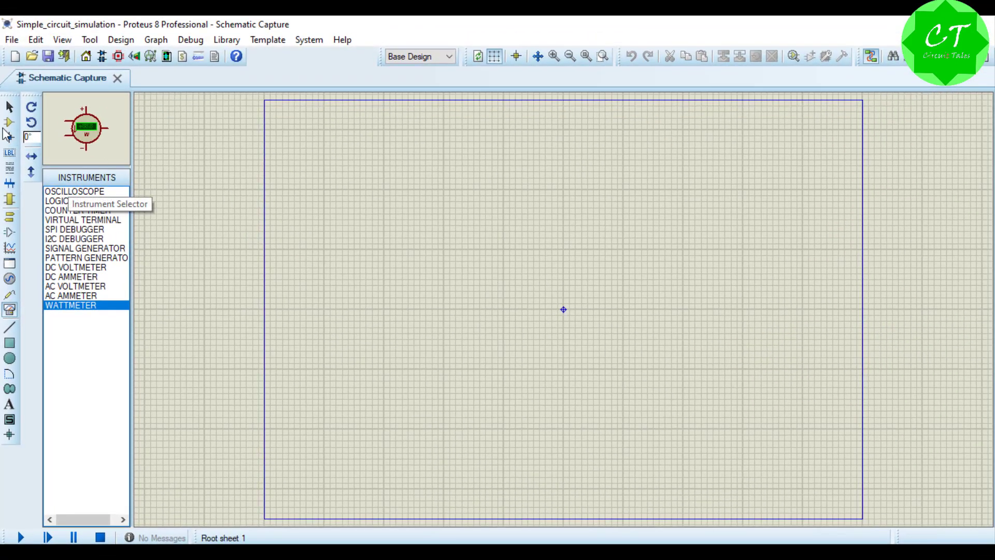
Step: Search the device library for Batt, pick the multi-cell BATTERY and place it in the left part of the sheet
left_click(9, 124)
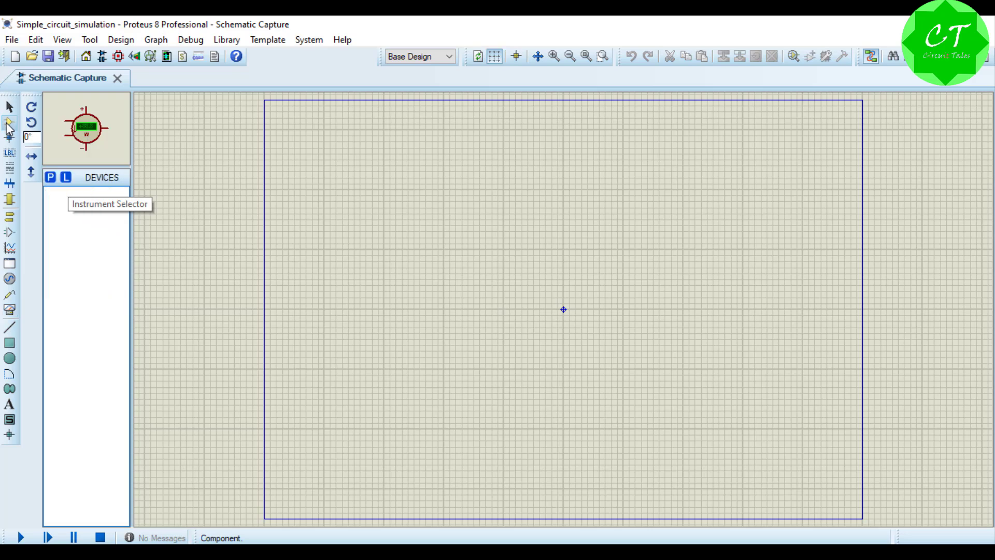
left_click(51, 178)
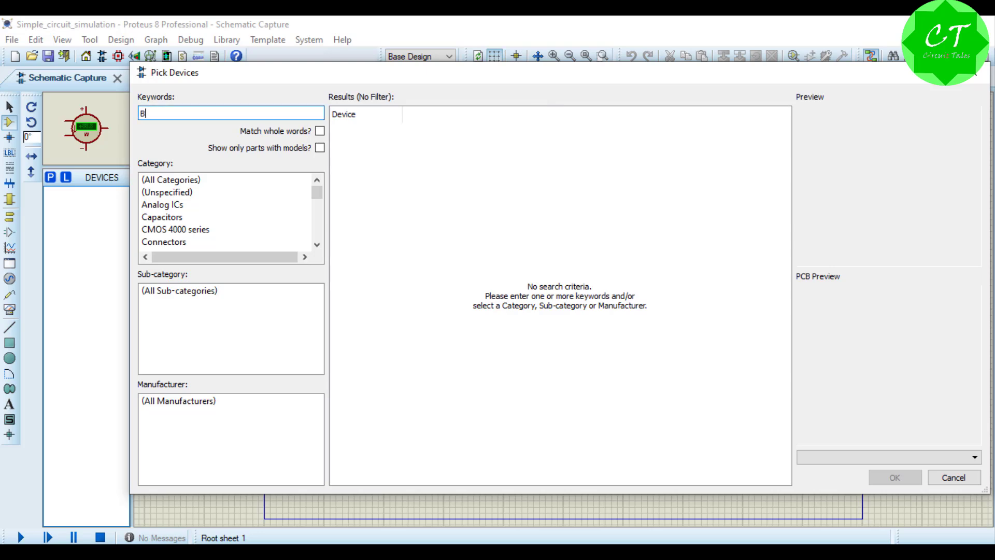
type("att")
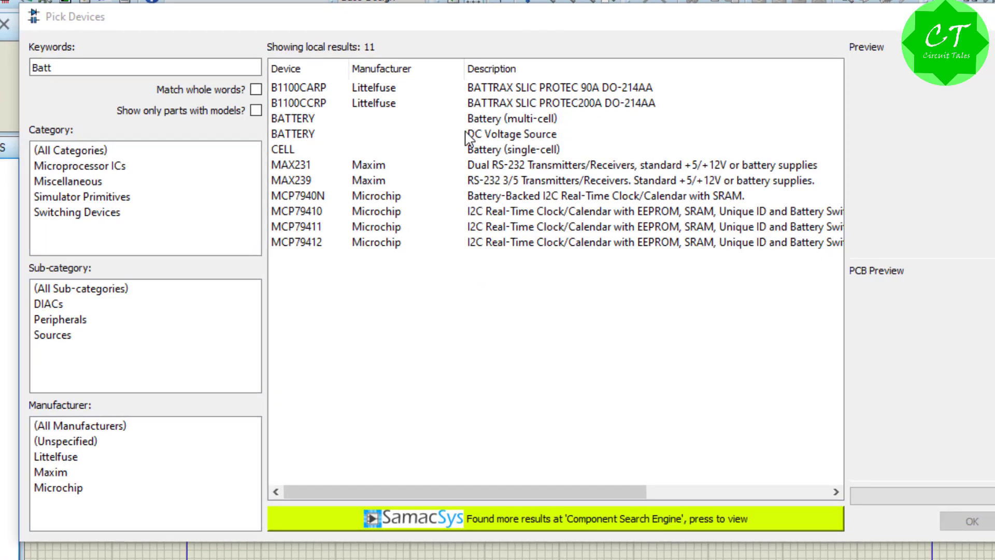
left_click(493, 121)
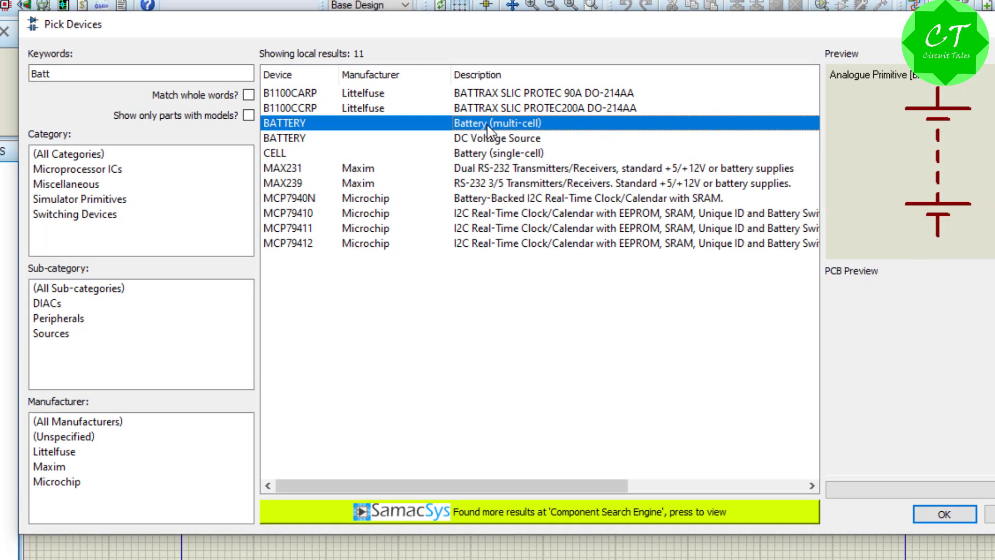
left_click(483, 140)
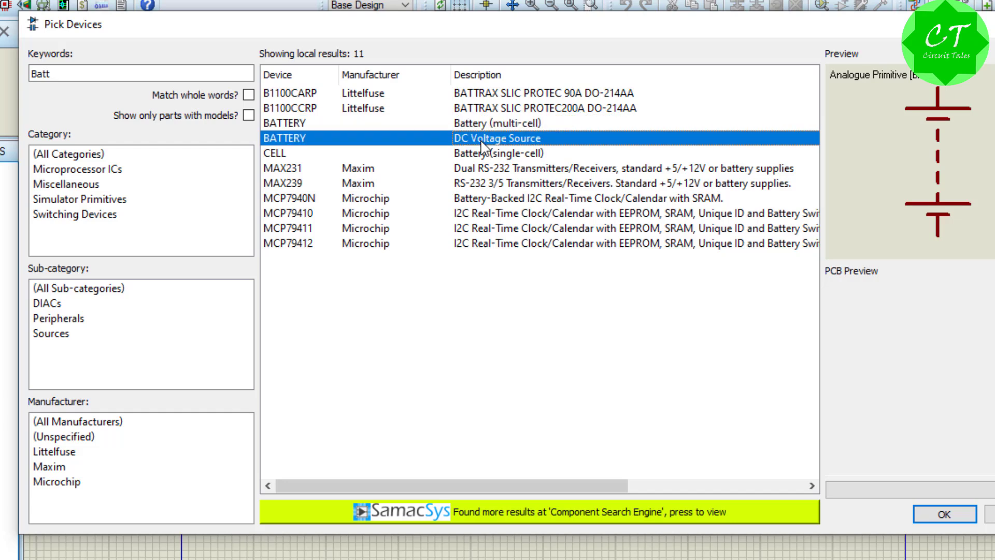
left_click(497, 151)
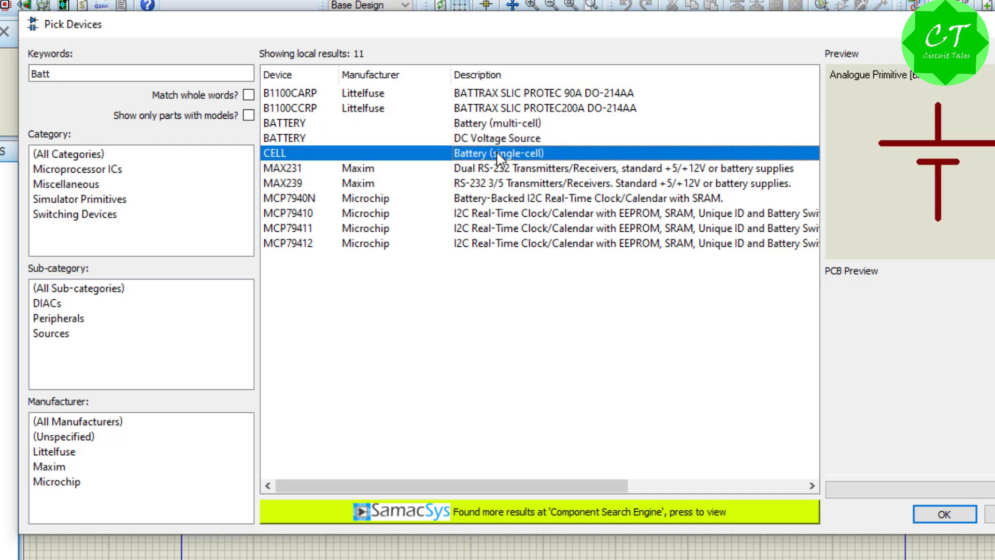
left_click(507, 125)
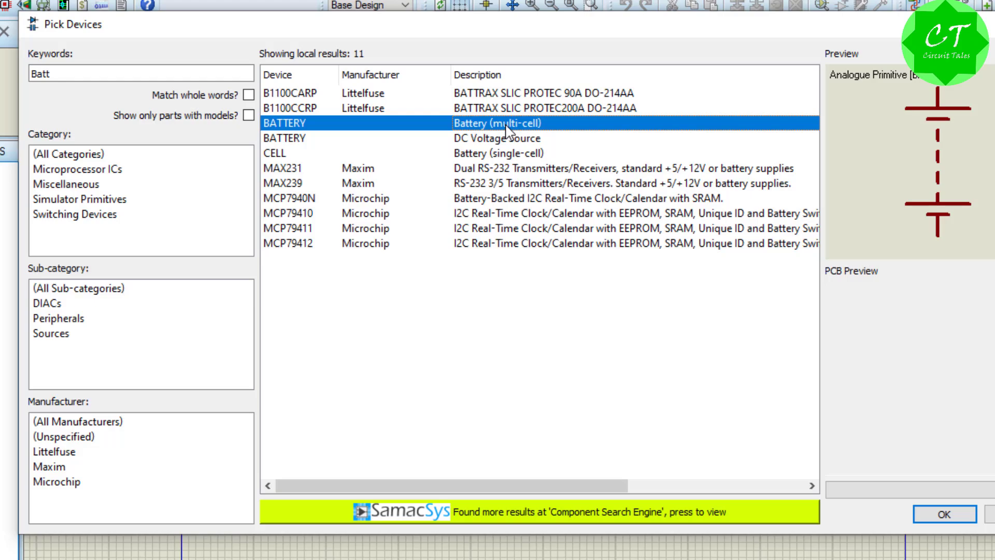
left_click(945, 514)
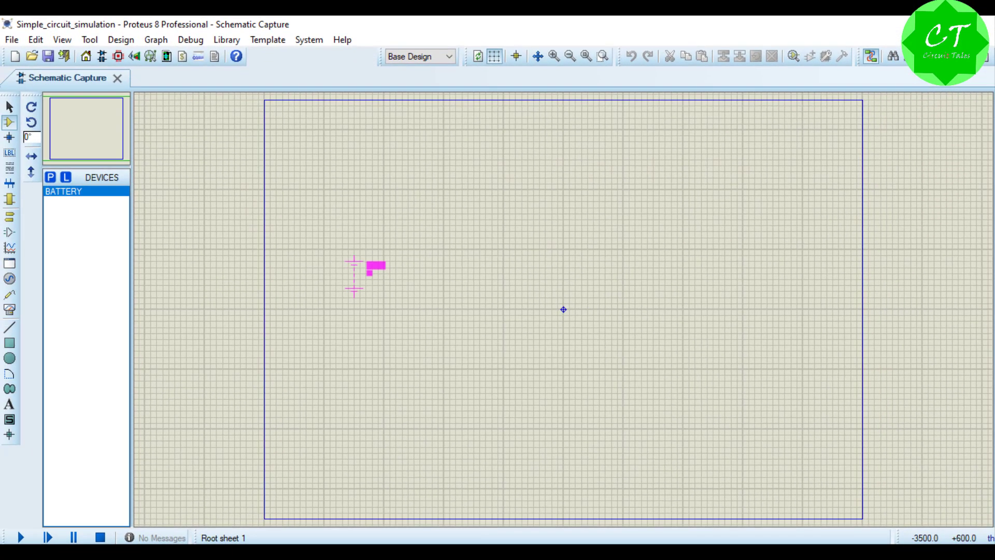
left_click(299, 266)
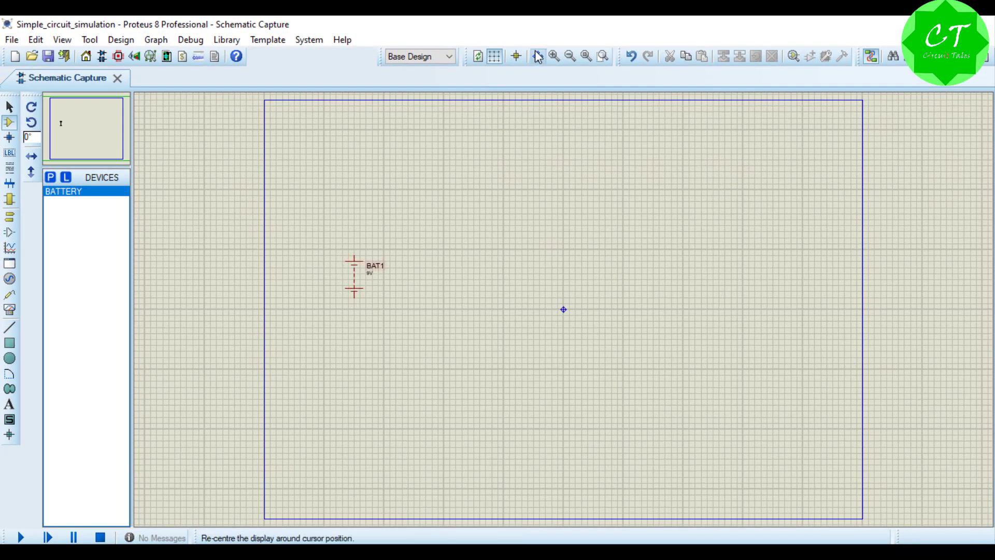
Step: Move the battery from the left part of the sheet to just left of the sheet's centre
left_click(553, 56)
left_click(93, 134)
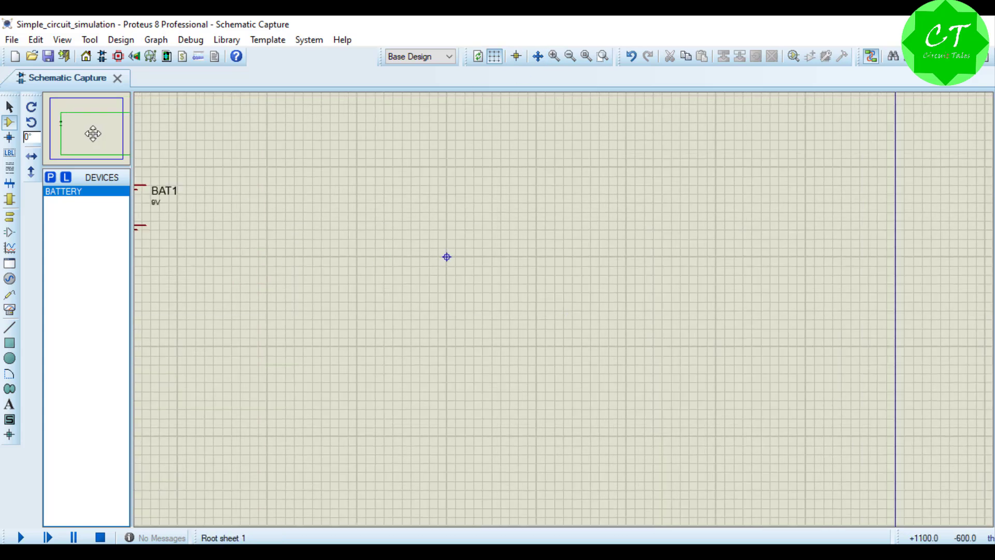
left_click(87, 128)
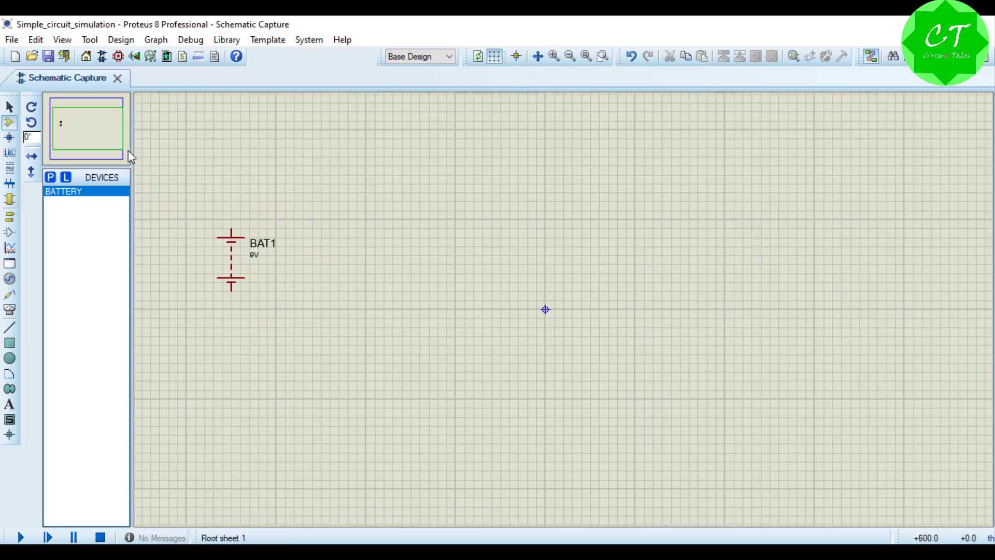
right_click(237, 256)
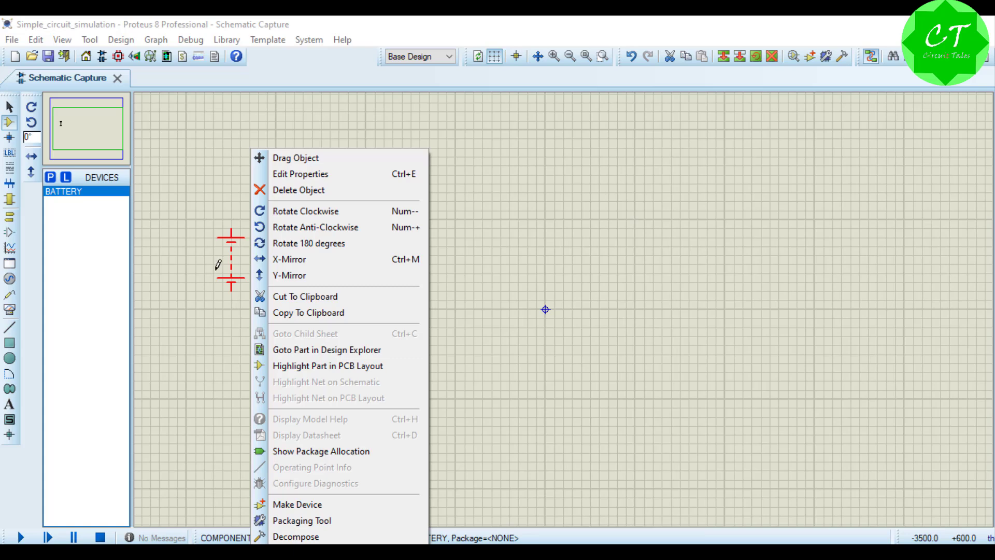
left_click(217, 264)
right_click(227, 260)
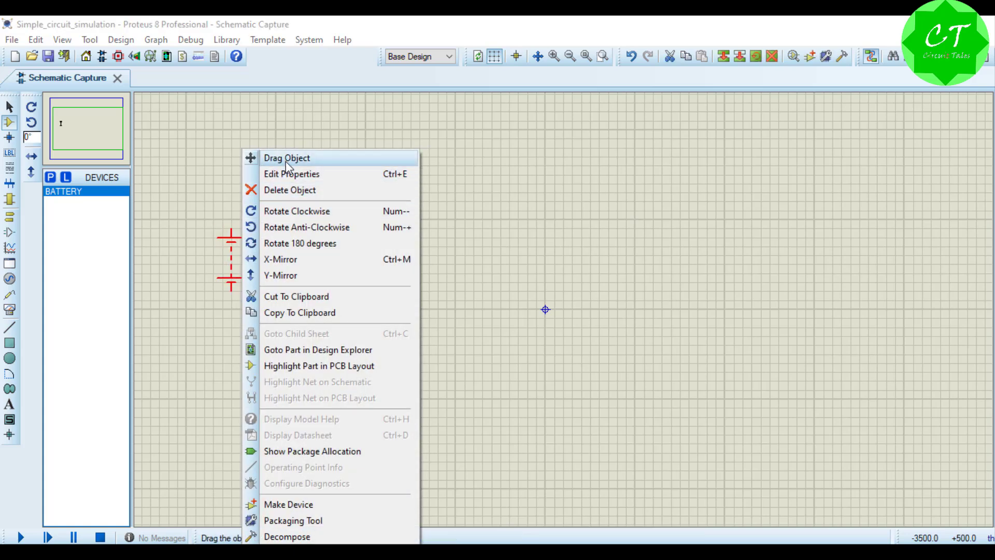
left_click(286, 157)
left_click(437, 307)
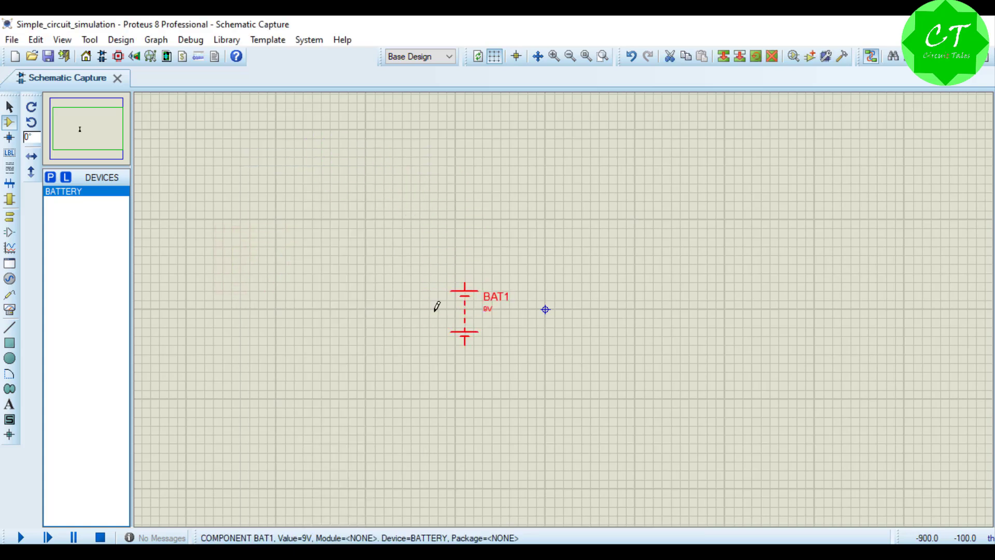
left_click(80, 136)
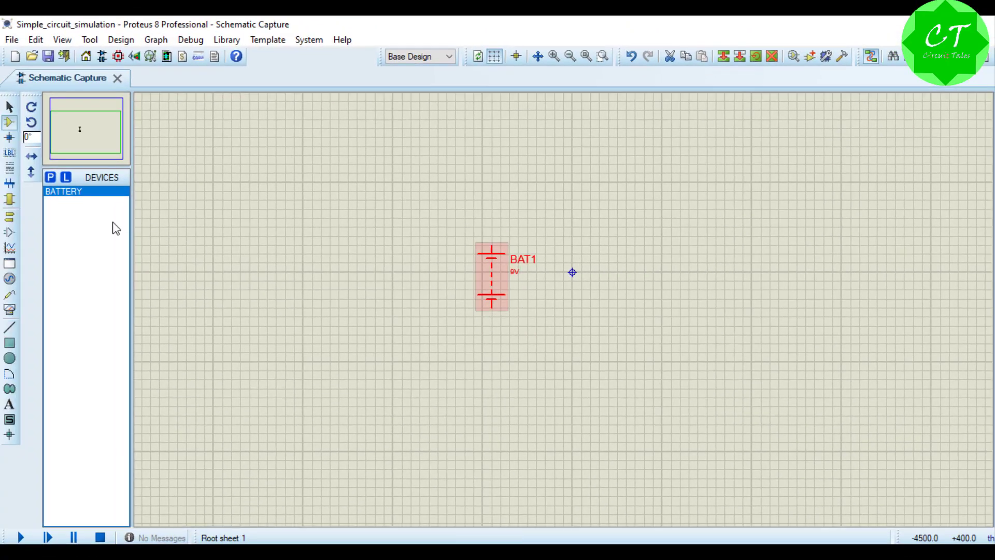
Step: Search the device library for LED parts and preview the red/green bi-colour model LED-BIRG
left_click(50, 178)
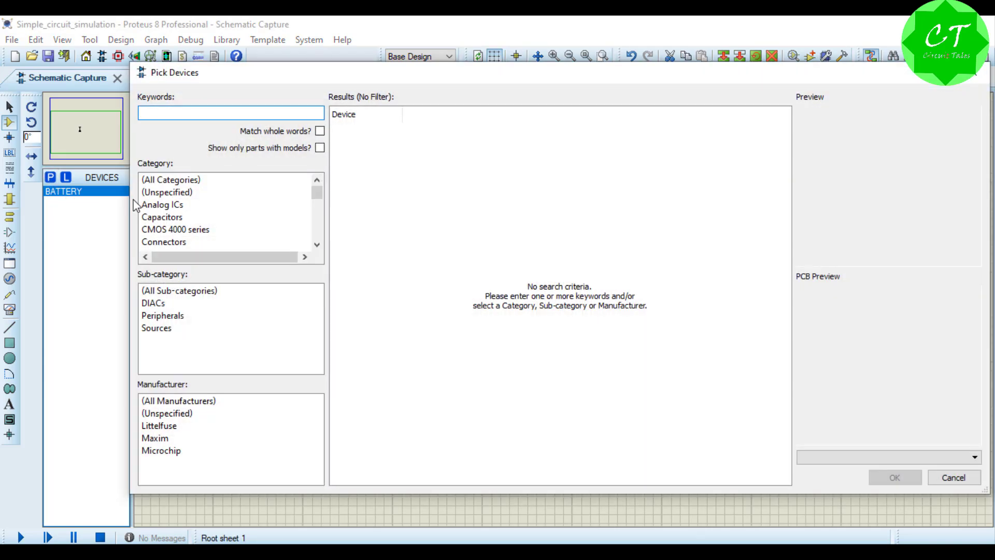
type("lED")
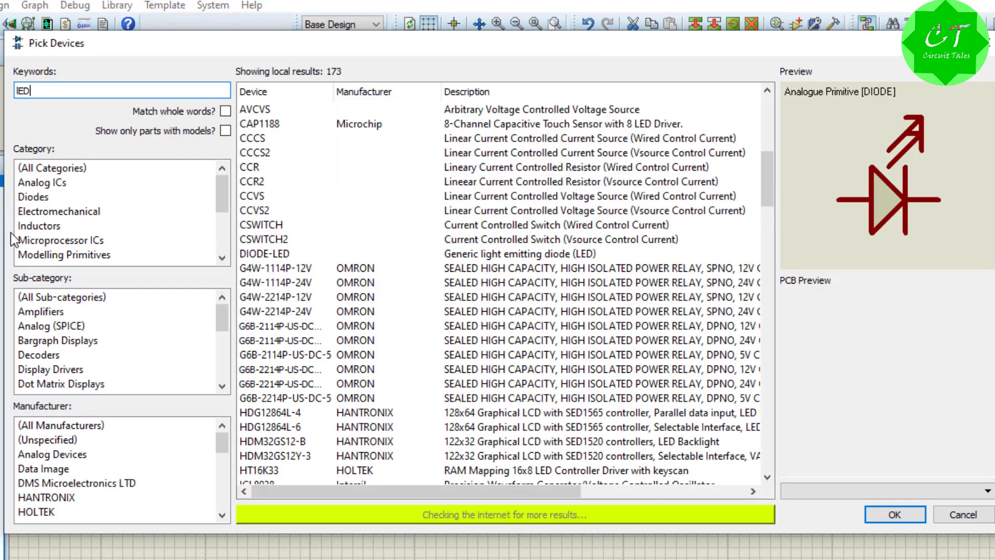
scroll(308, 317, "down", 4)
left_click(274, 413)
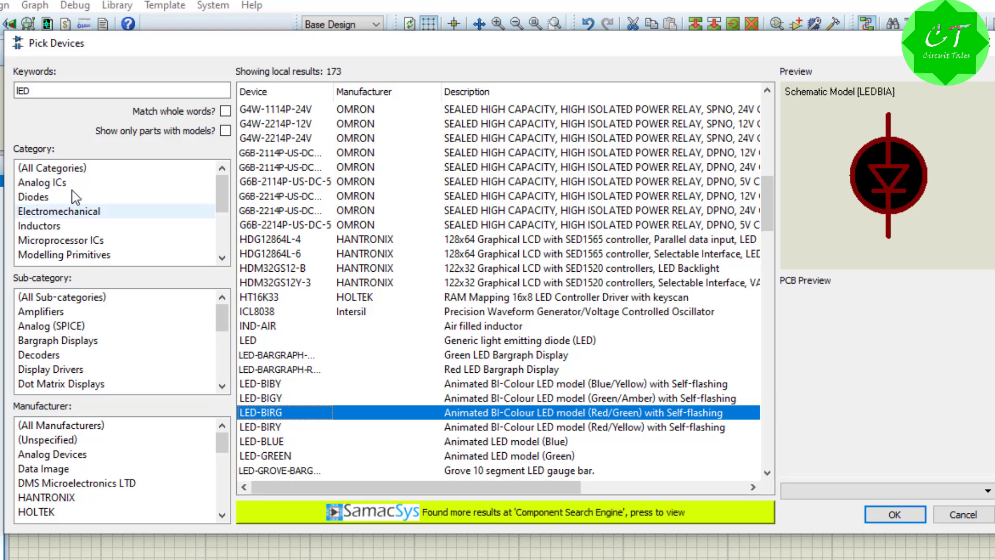
Step: Search the device library for lamp, pick the animated light bulb LAMP and place it to the right of the battery
left_click(39, 92)
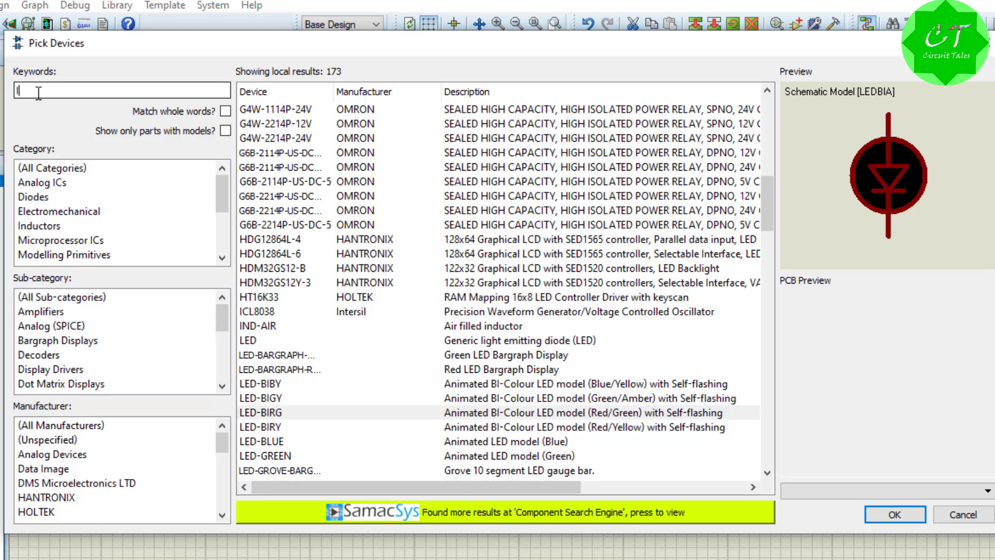
key("BackSpace")
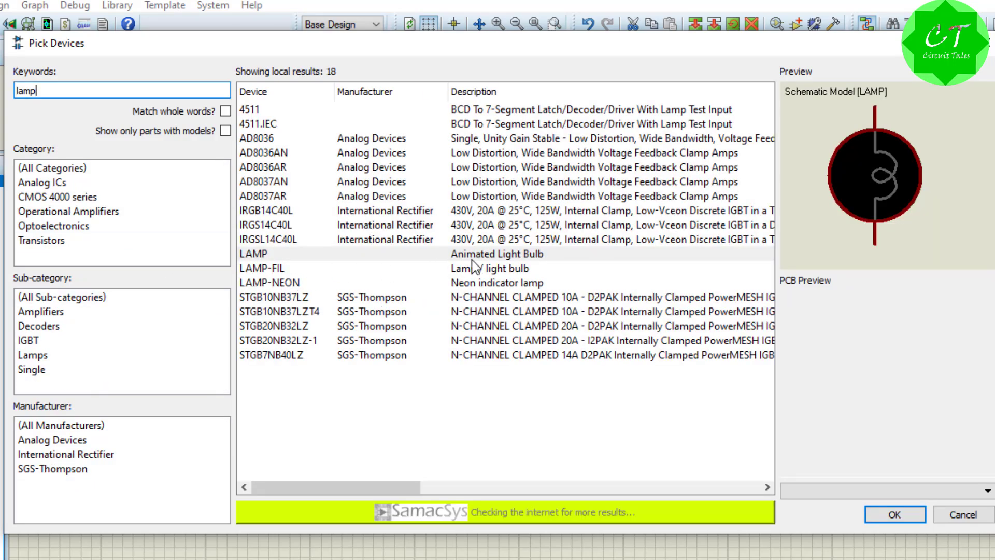
left_click(472, 259)
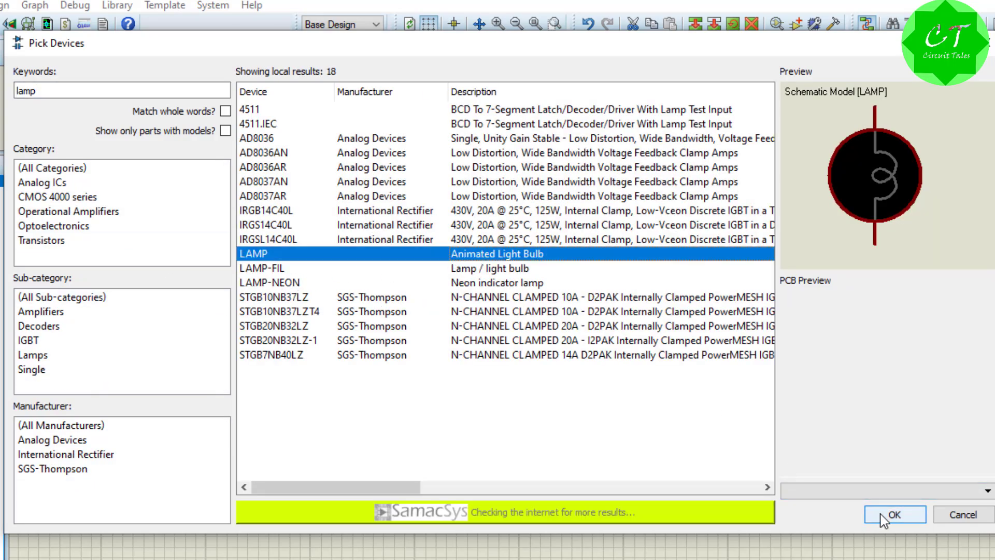
left_click(894, 515)
left_click(539, 204)
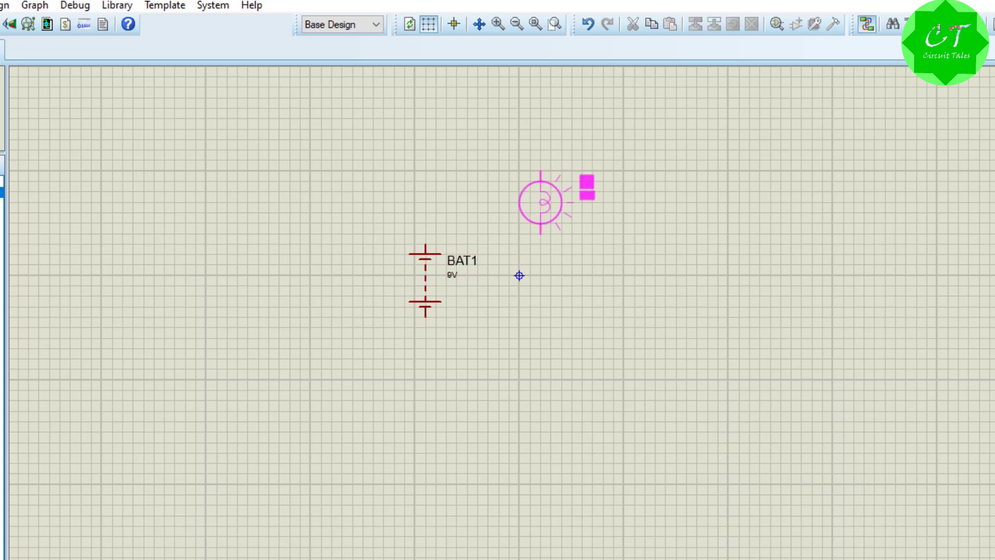
left_click(728, 285)
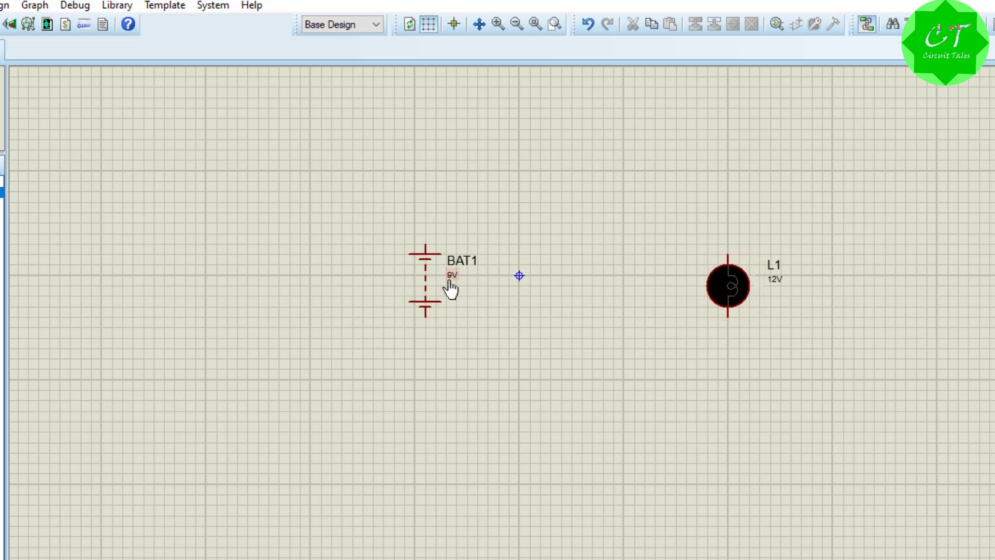
Step: Set the lamp's nominal voltage to 6V in its component properties
right_click(753, 282)
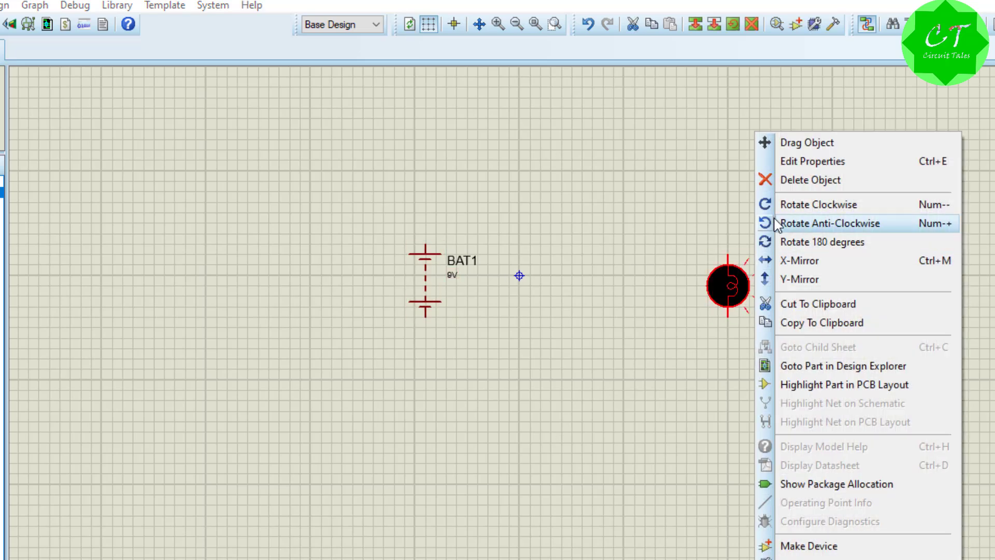
left_click(797, 164)
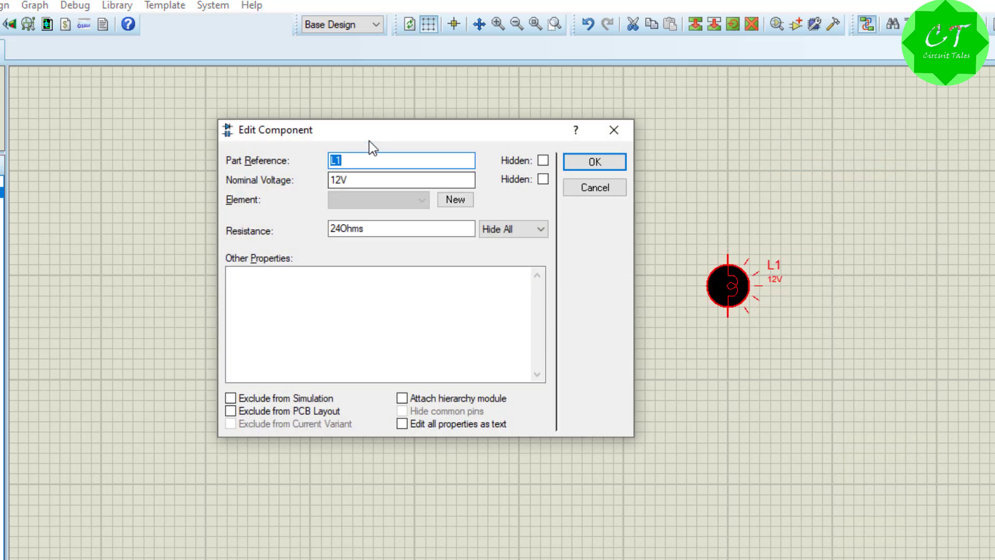
left_click_drag(371, 147, 682, 333)
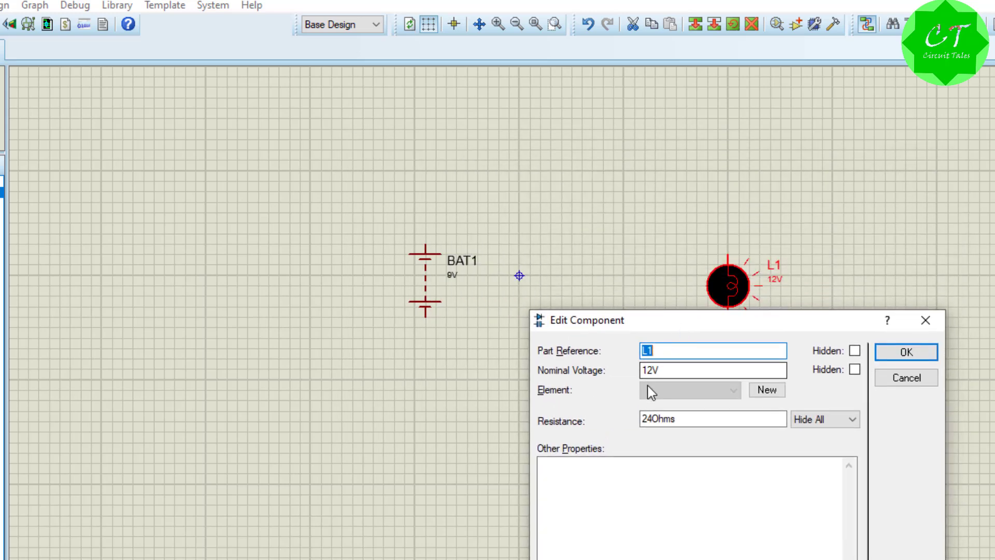
left_click(651, 371)
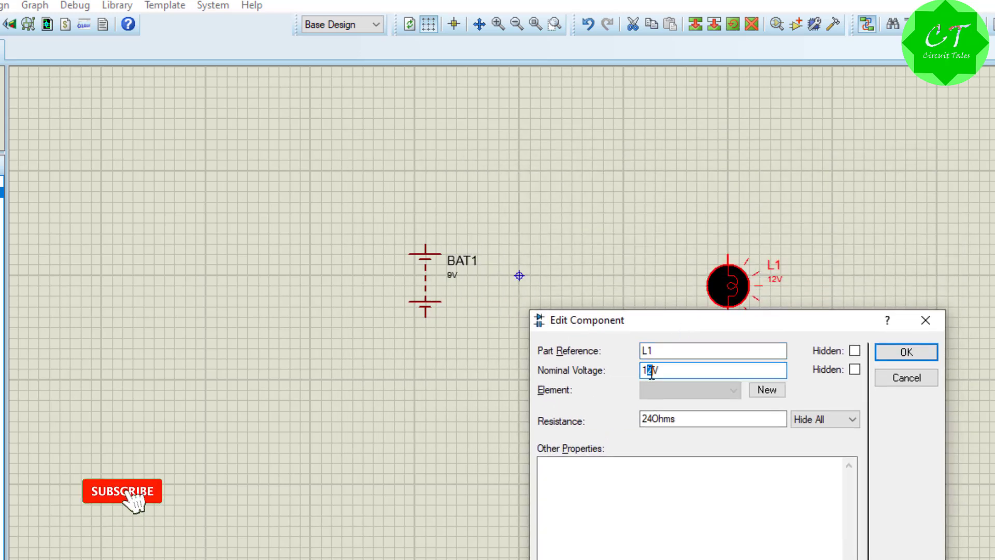
left_click(654, 372)
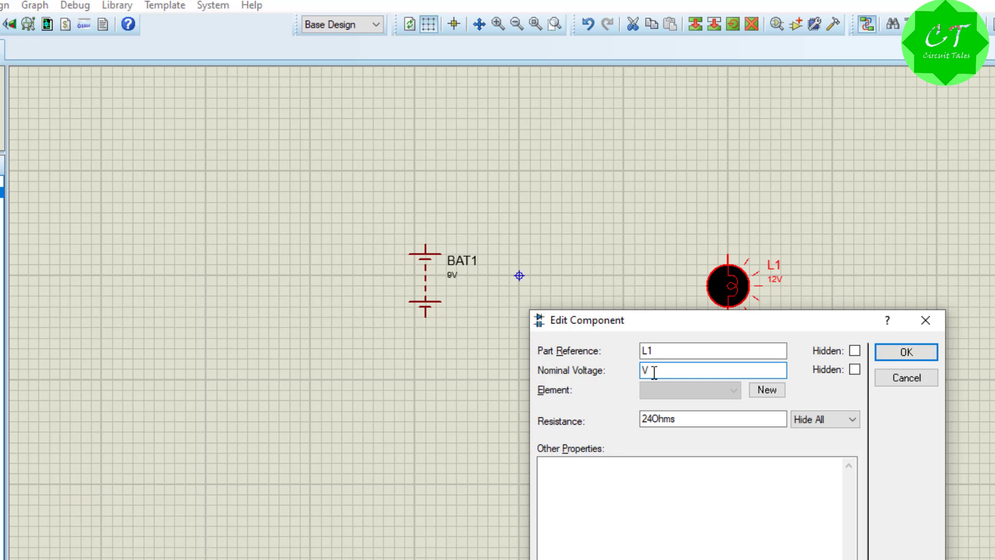
type("6")
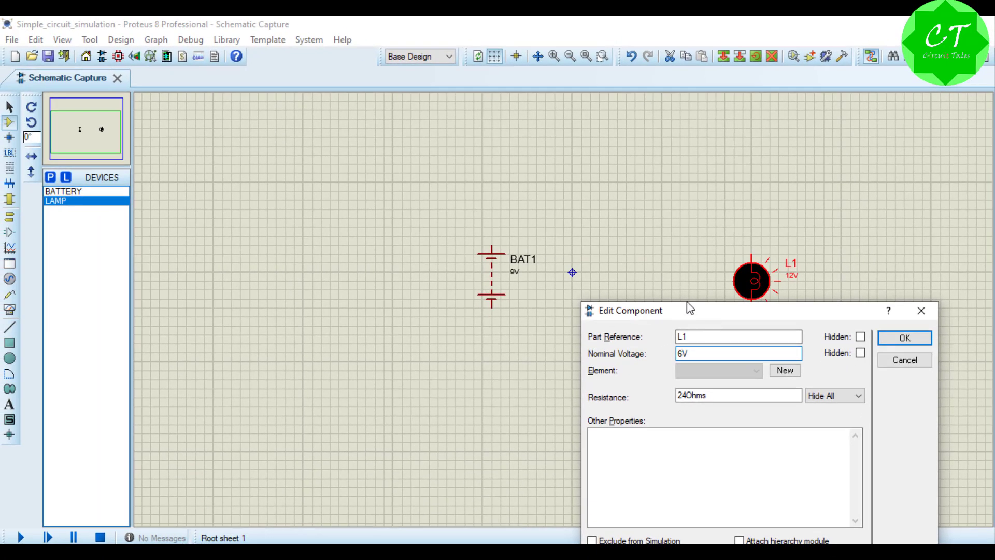
left_click_drag(682, 322, 139, 179)
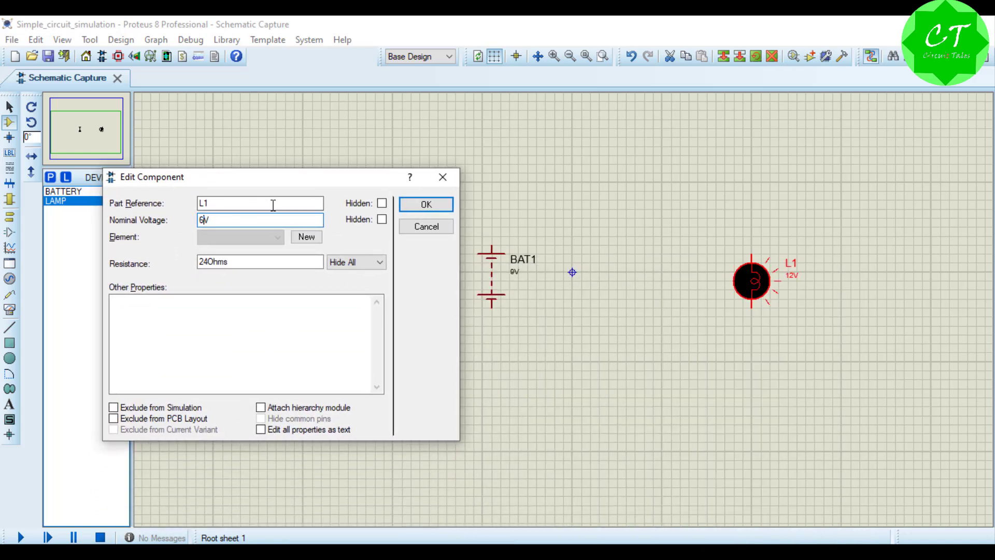
left_click(423, 205)
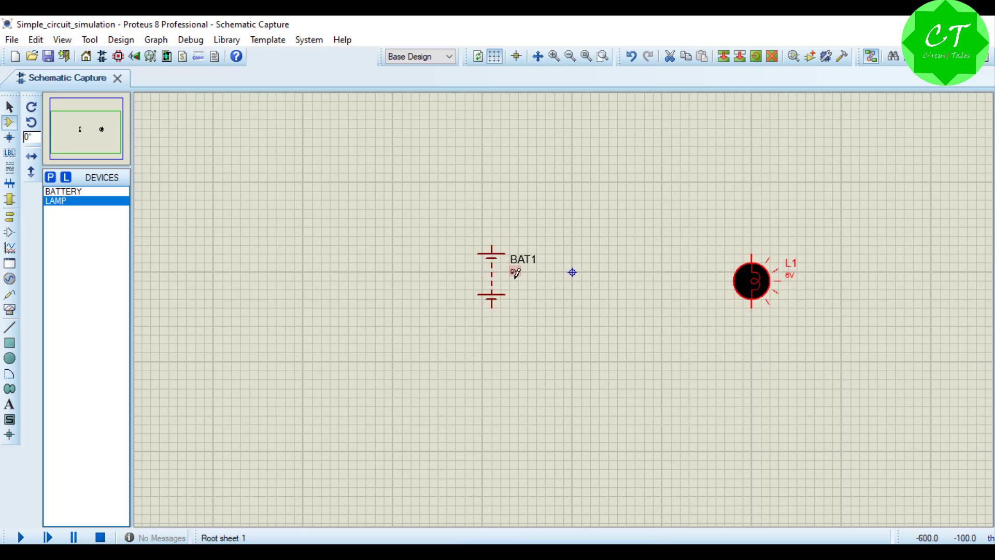
Step: Search the device library for switch, pick the momentary SW-SPST-MOM and place it above and between the battery and the lamp
left_click(50, 177)
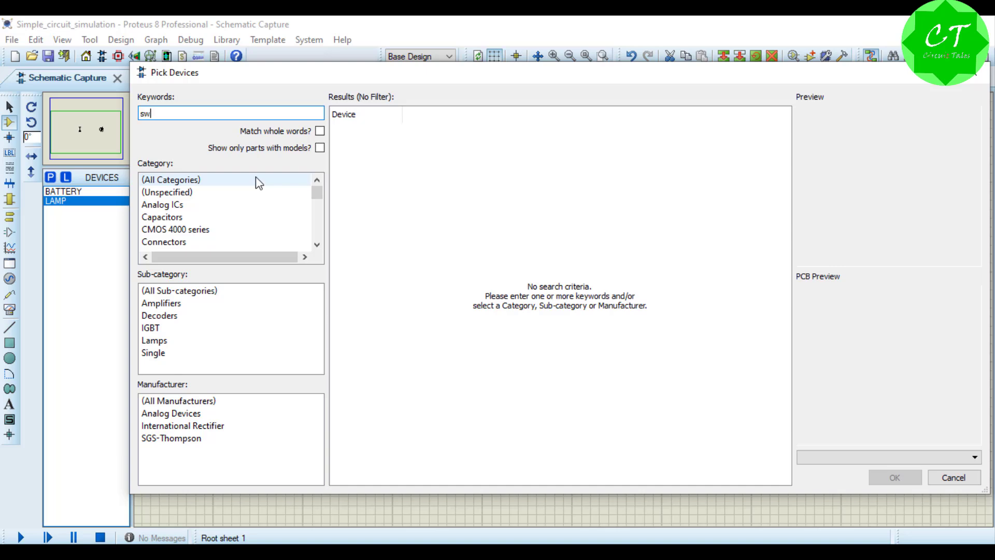
type("switch")
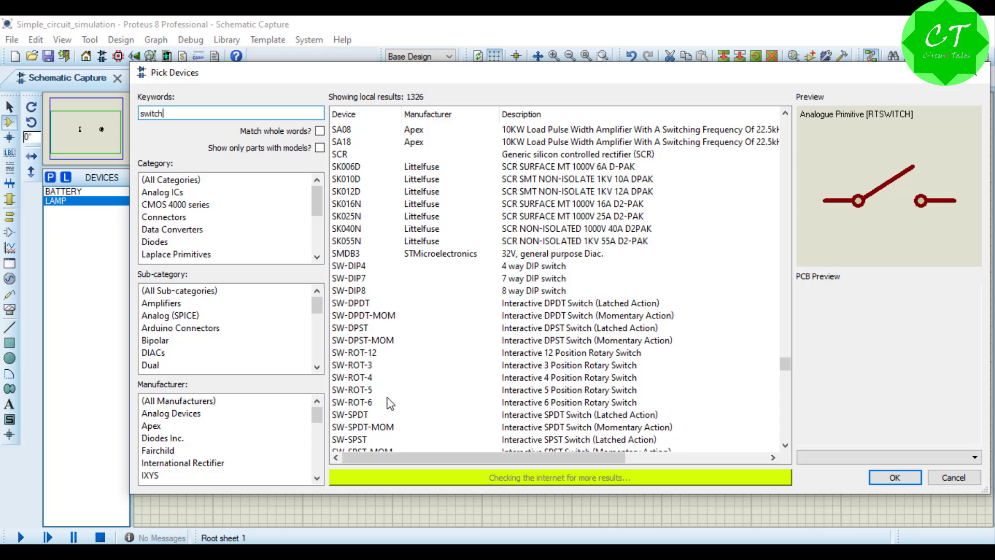
left_click(356, 416)
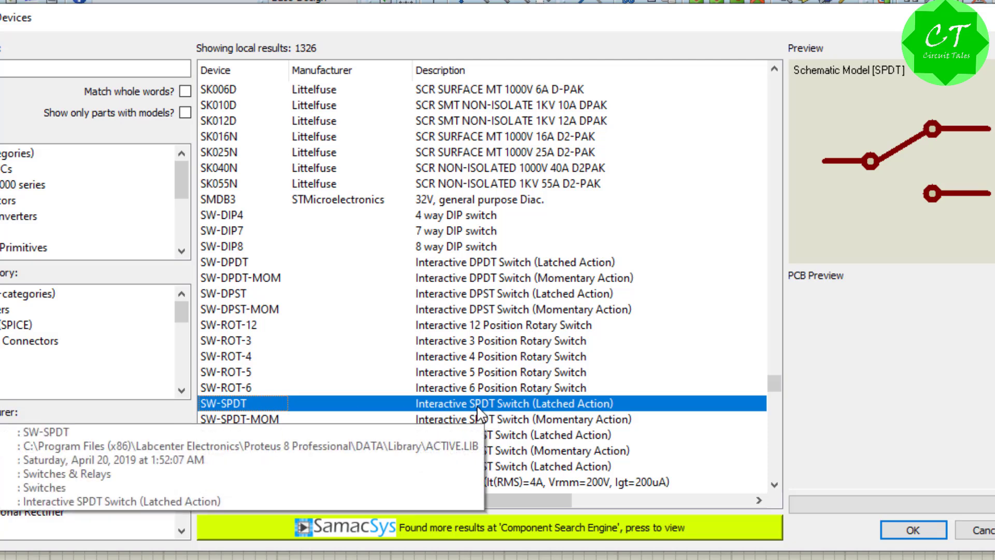
left_click(259, 418)
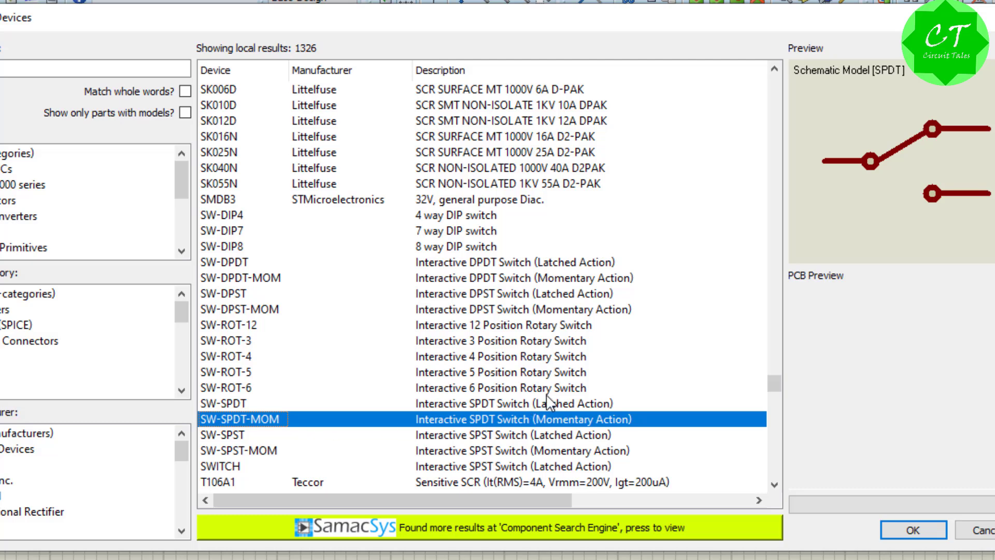
left_click(239, 437)
left_click(258, 452)
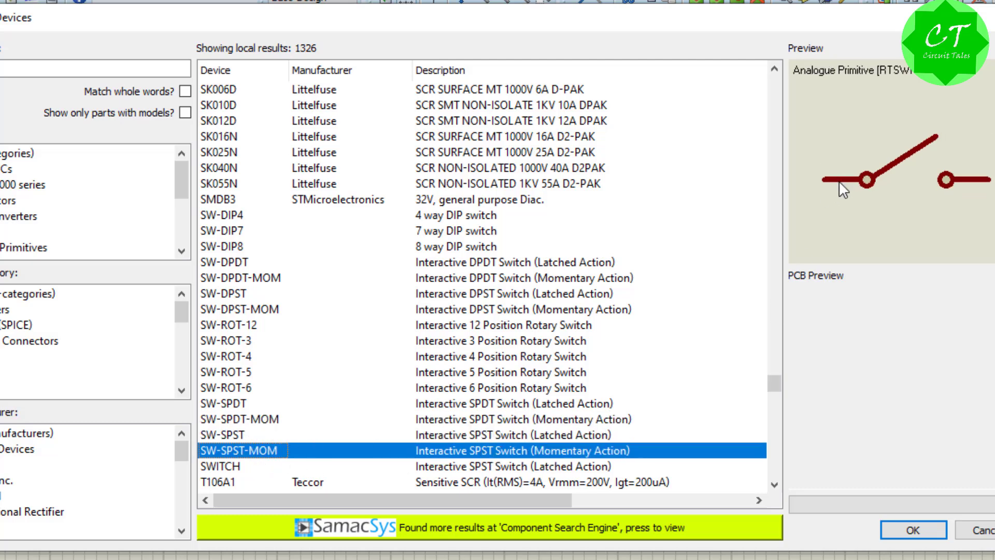
left_click(907, 527)
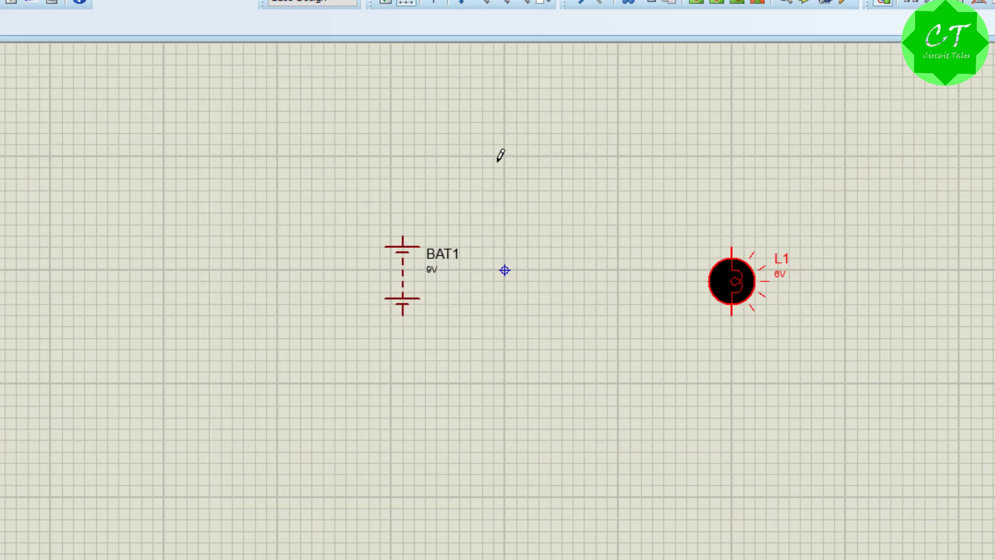
left_click(530, 156)
left_click(520, 188)
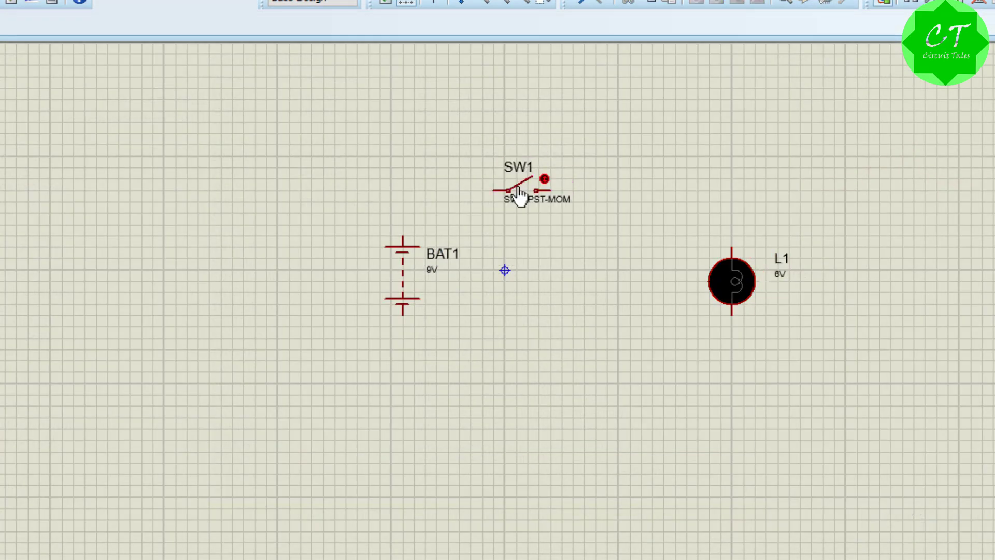
Step: Wire the battery, switch and lamp in series, closing the loop from the lamp's lower pin to the battery's lower pin
left_click(484, 187)
right_click(461, 165)
left_click(493, 191)
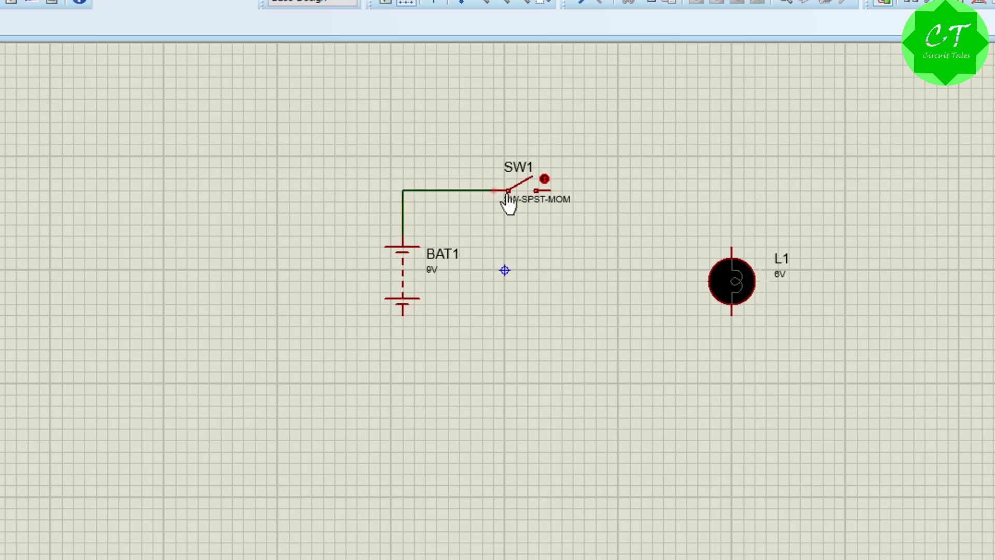
left_click(552, 190)
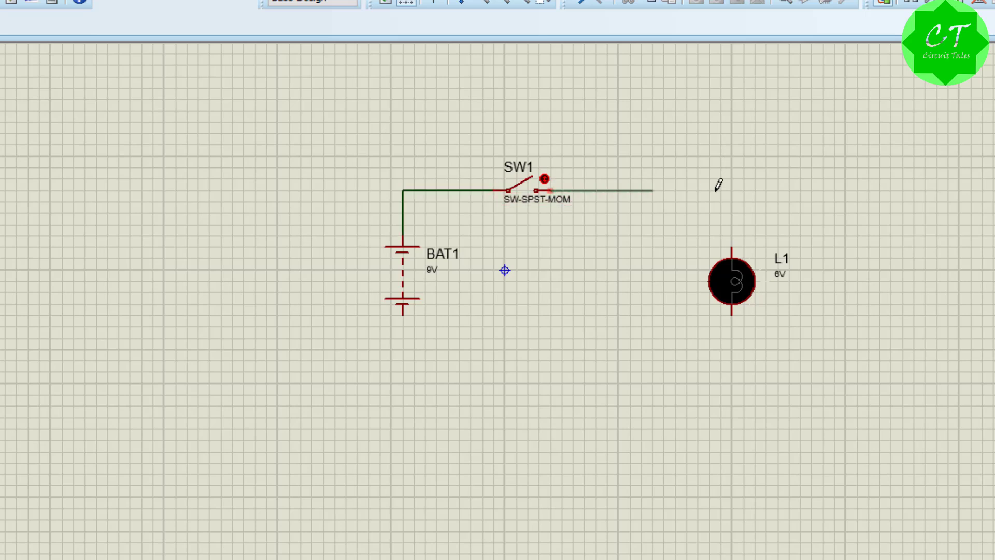
left_click(732, 248)
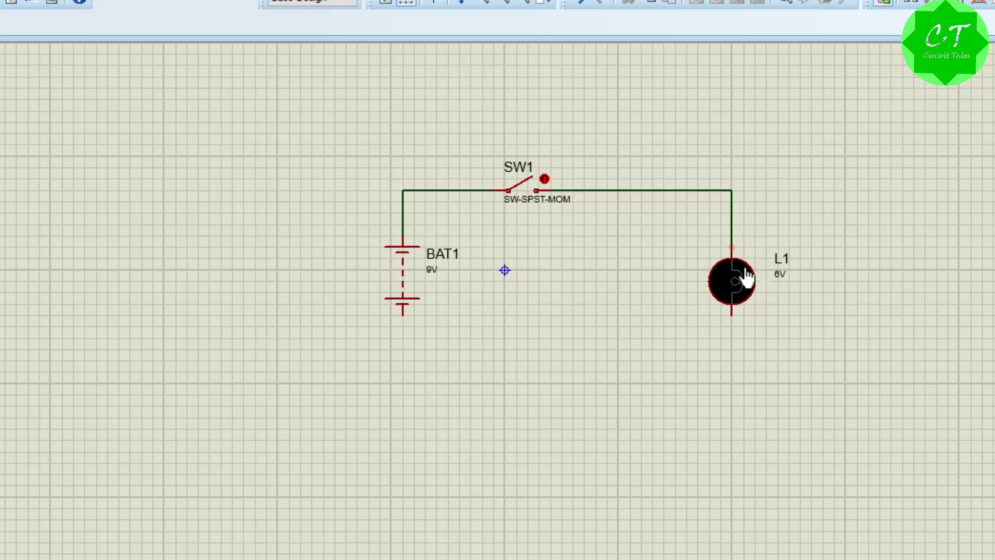
left_click(732, 314)
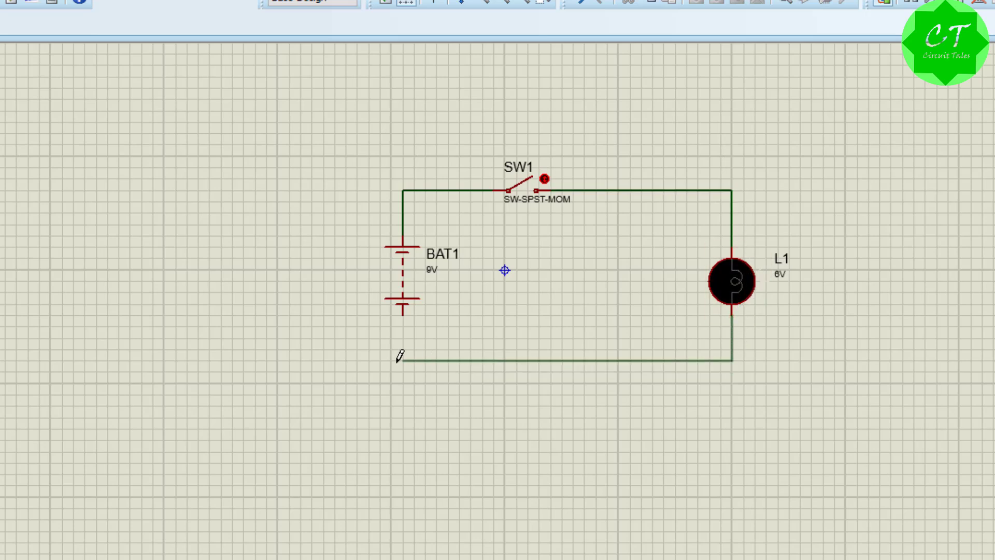
left_click(404, 315)
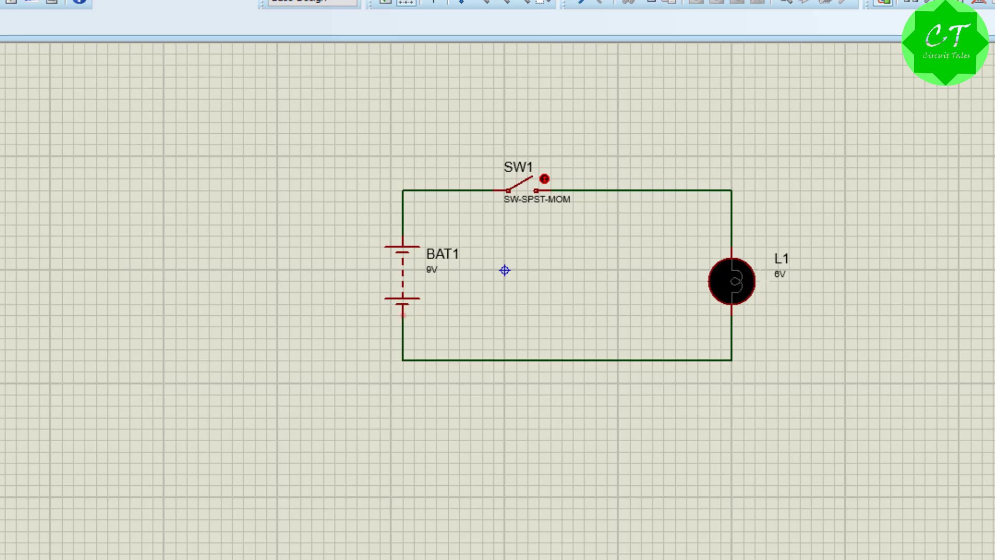
middle_click(404, 315)
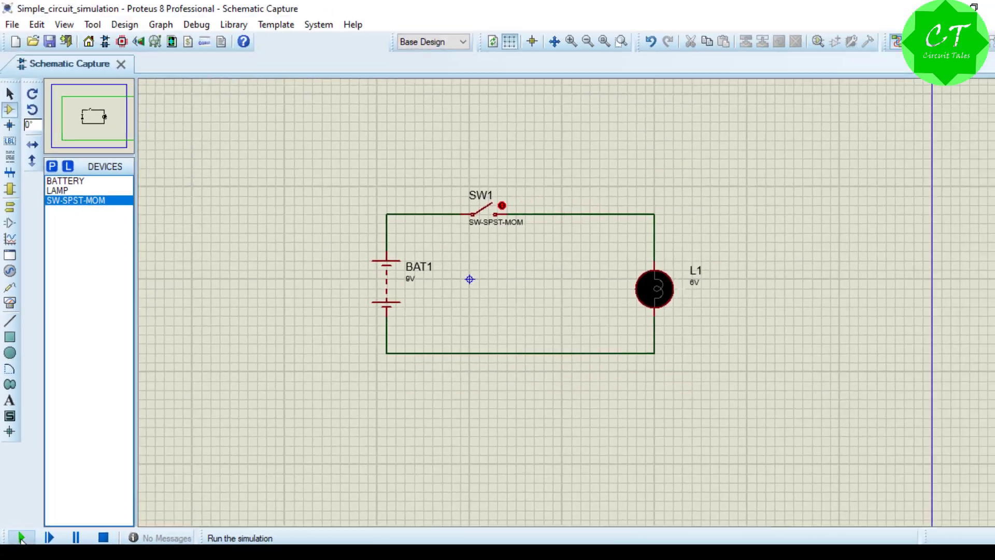
Step: Run the simulation and operate the momentary switch to test the lamp
left_click(53, 543)
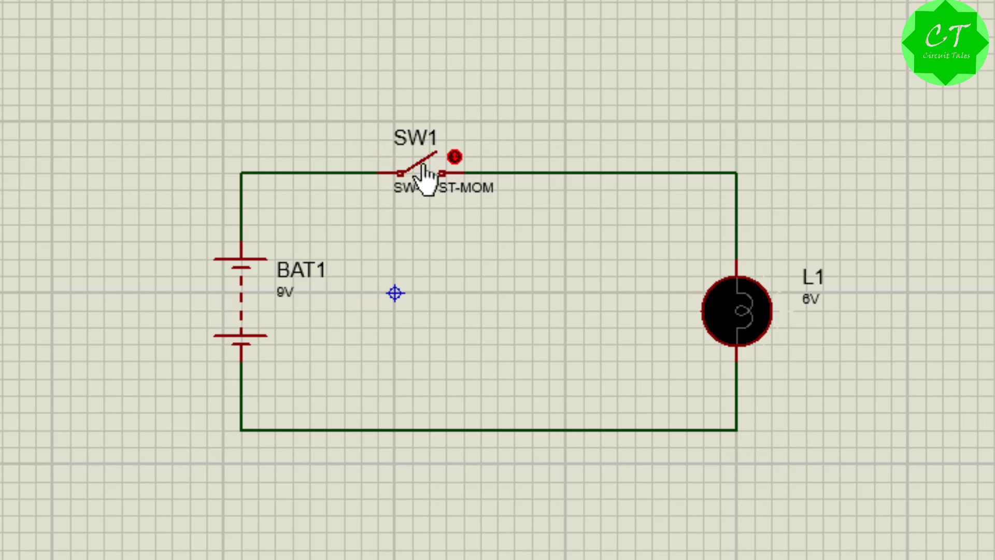
left_click_drag(423, 167, 425, 168)
left_click(454, 156)
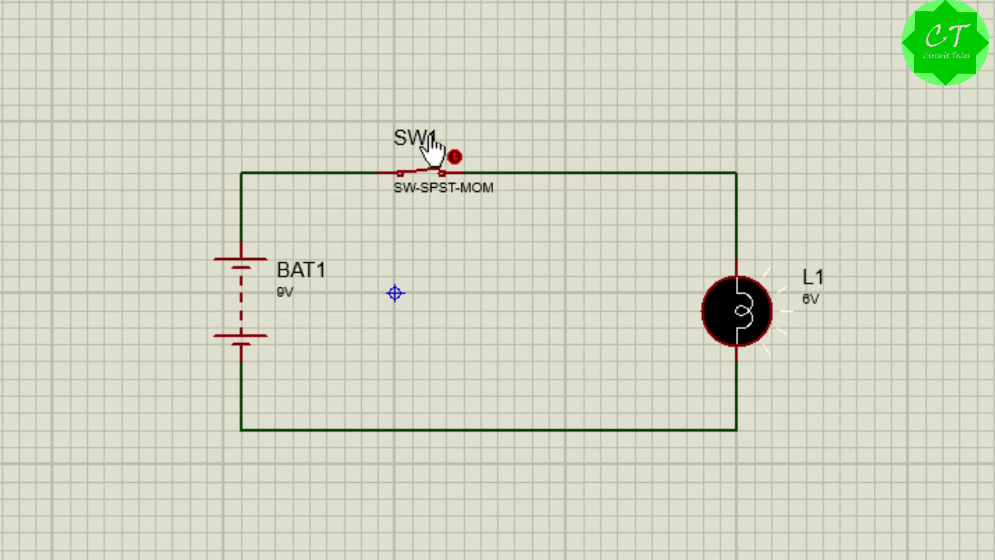
left_click(455, 156)
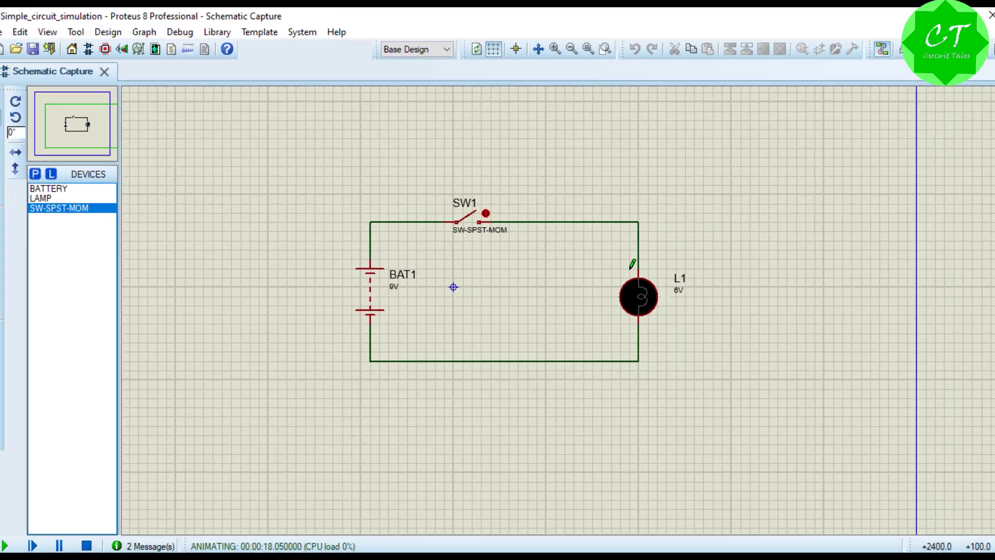
Step: Stop the simulation and place a DC VOLTMETER from the virtual instruments to the right of the lamp
left_click(1, 278)
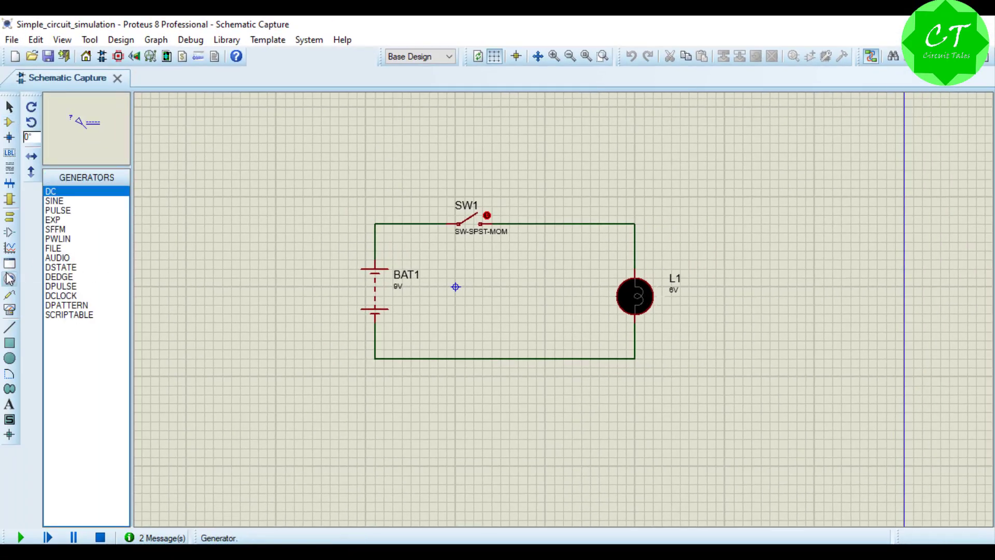
left_click(9, 310)
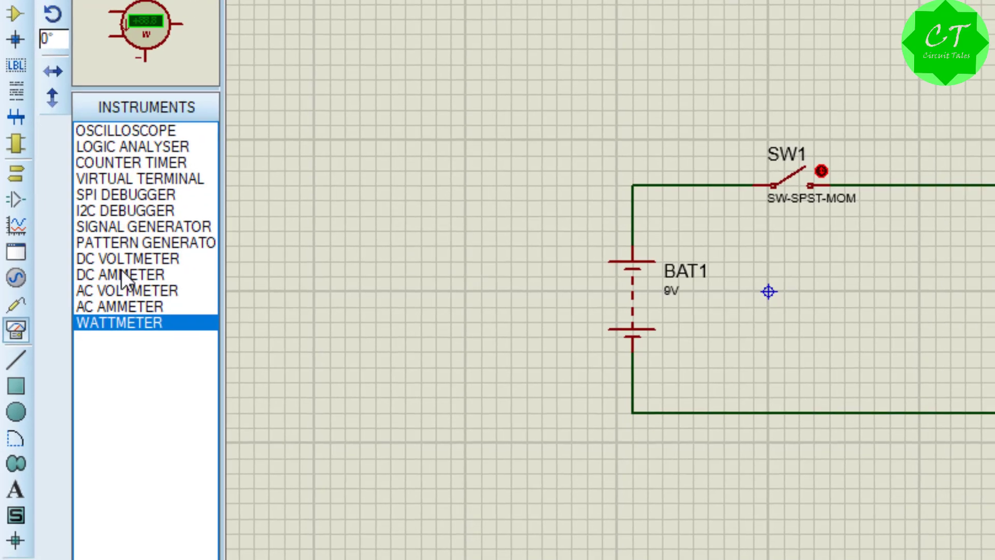
left_click(140, 259)
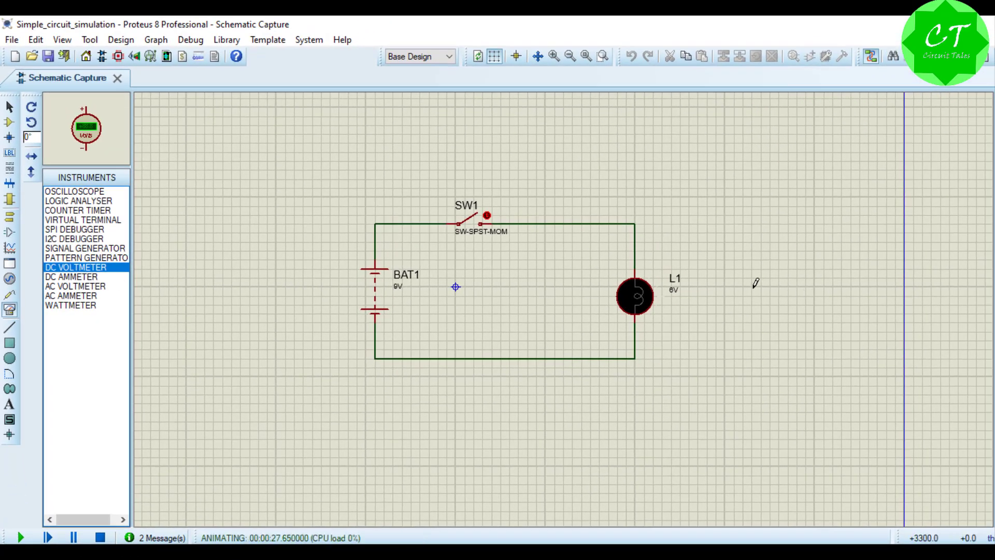
left_click(756, 283)
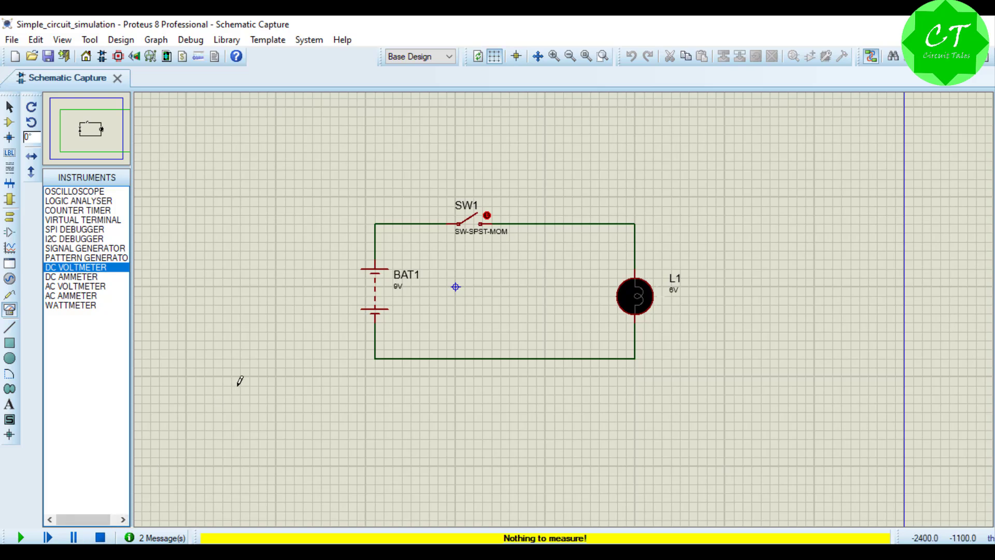
left_click(100, 538)
left_click(733, 285)
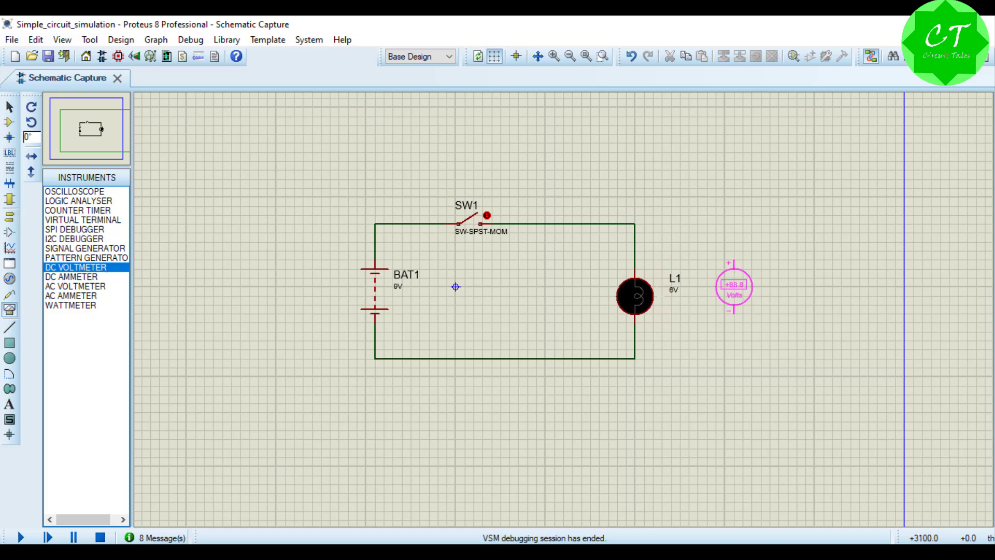
left_click(742, 287)
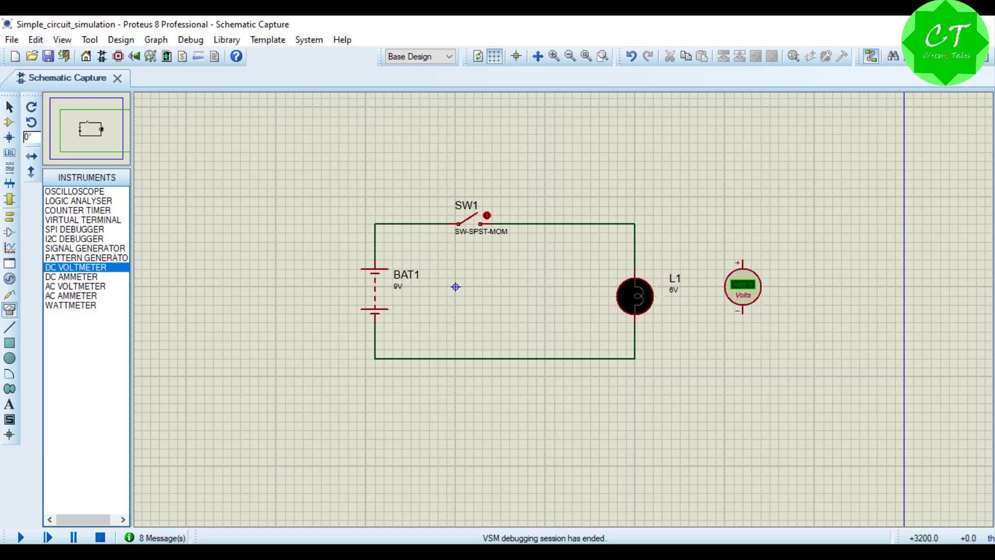
Step: Wire the DC voltmeter in parallel with the lamp, positive pin to the upper wire and negative pin to the lower wire
left_click(636, 223)
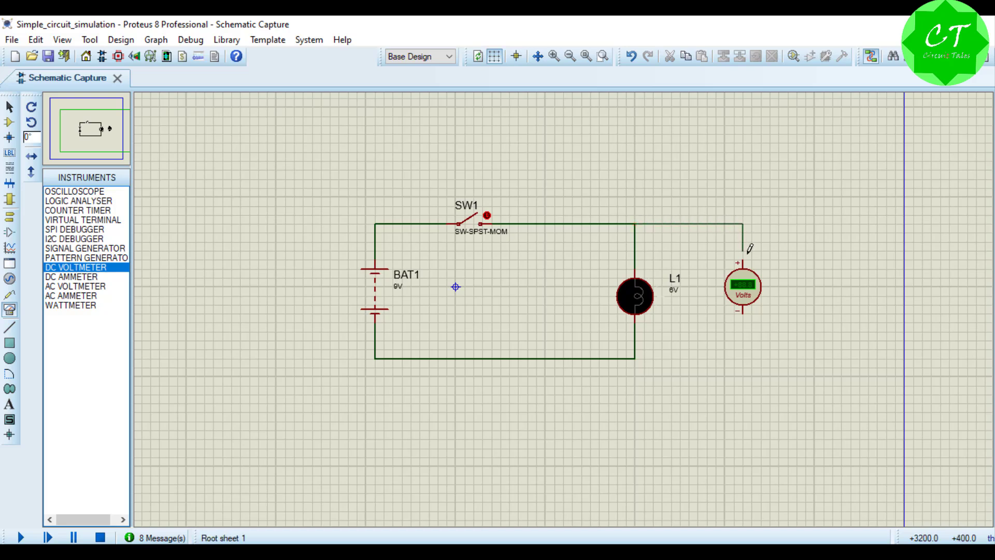
left_click(744, 261)
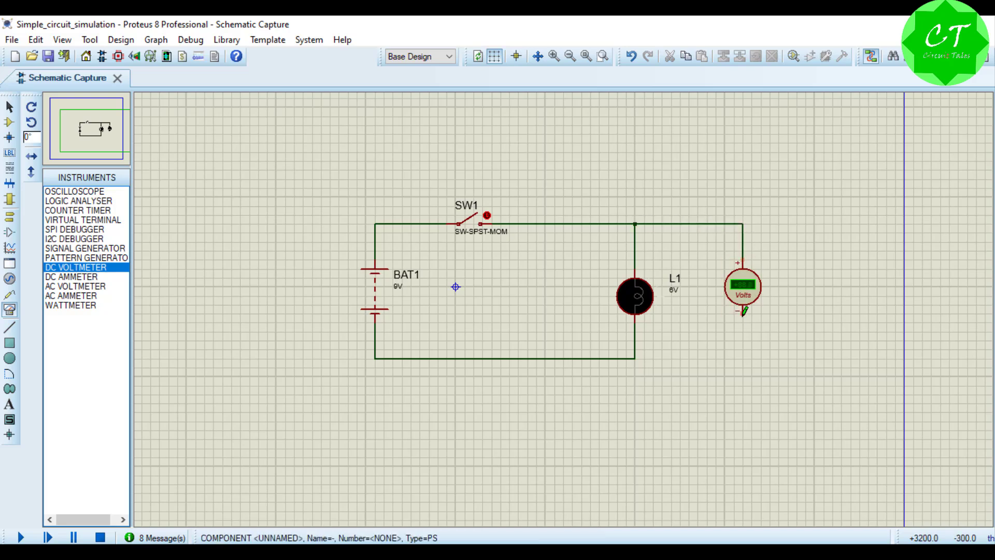
left_click(743, 311)
left_click(638, 359)
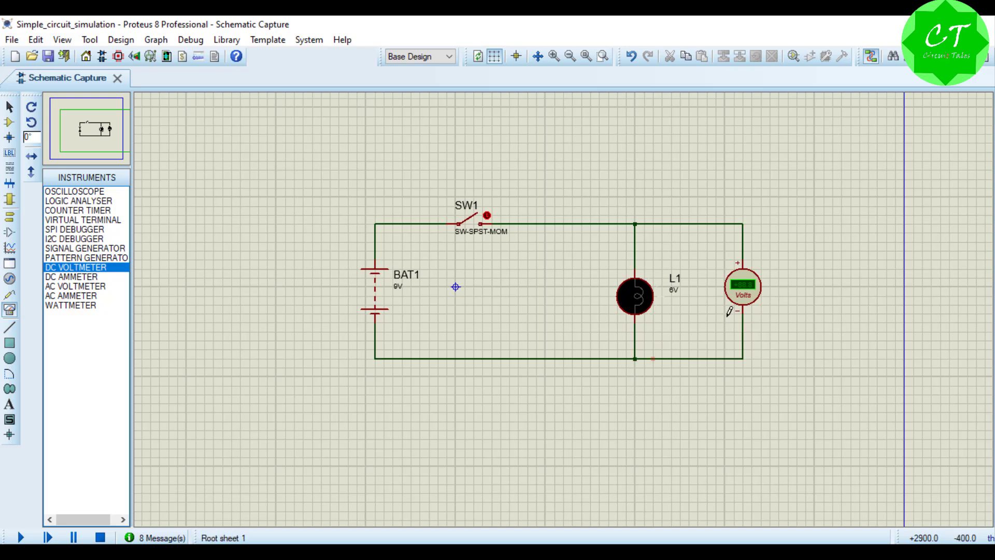
Step: Open the voltmeter's properties, choose Volts as its display range and accept the settings
right_click(743, 298)
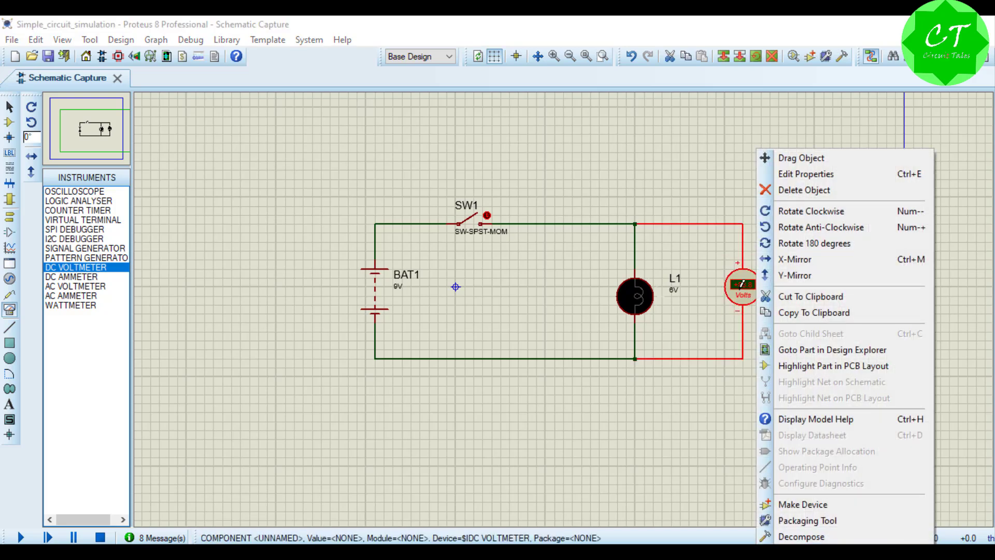
left_click(784, 174)
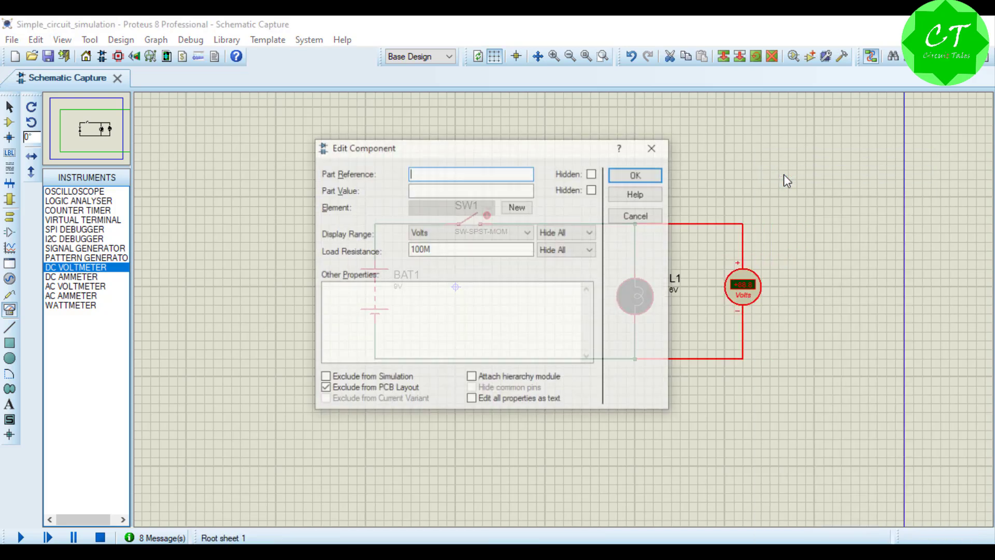
left_click_drag(478, 152, 574, 132)
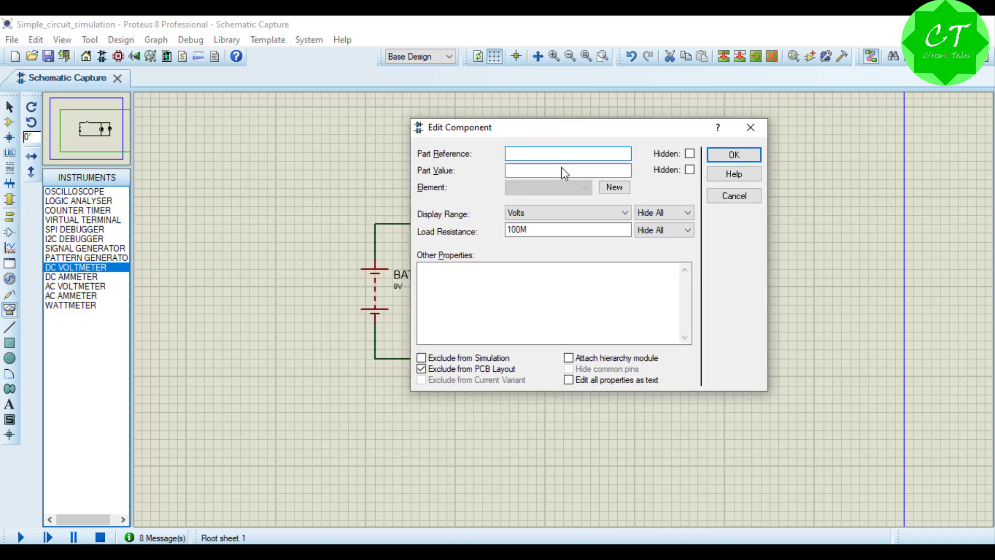
left_click(559, 214)
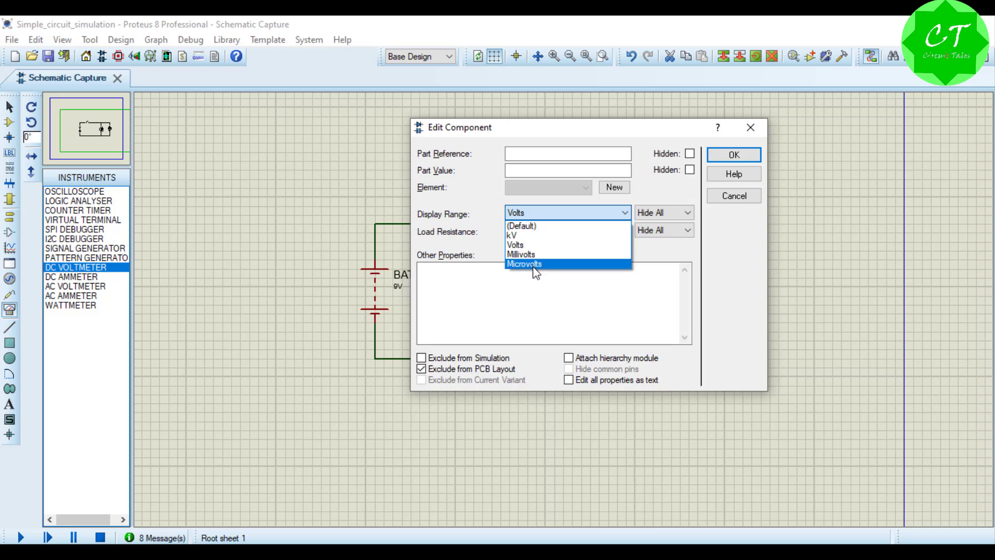
left_click(526, 247)
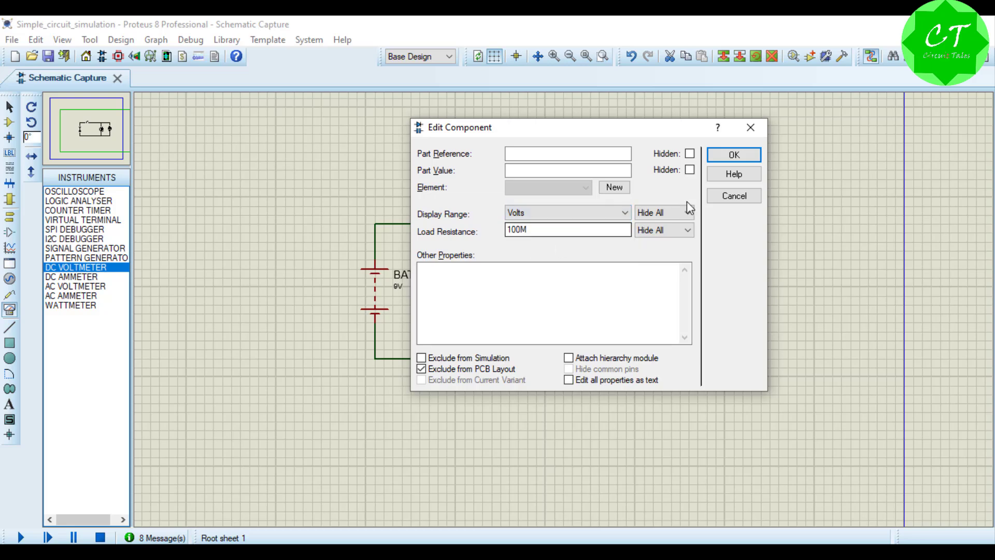
left_click(724, 158)
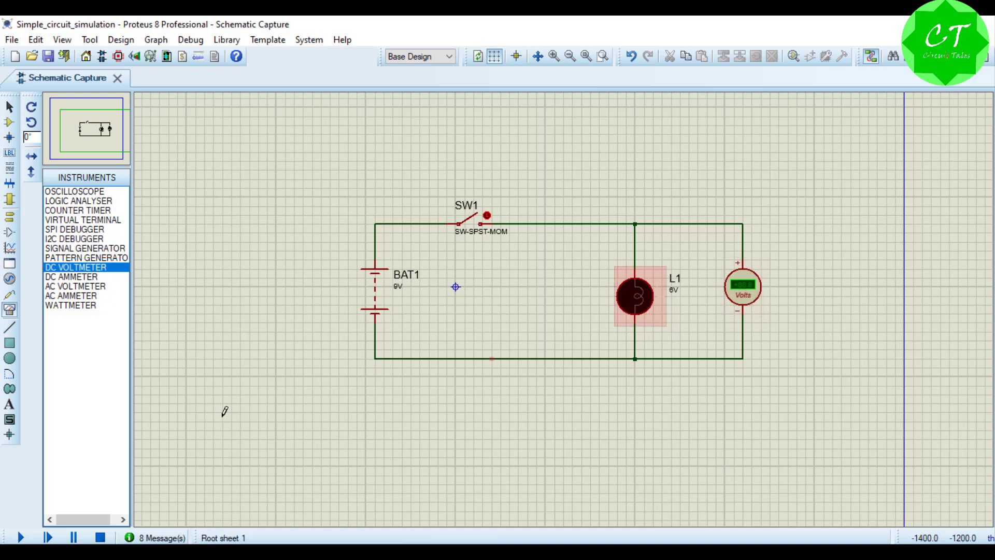
Step: Run the simulation, close switch SW1 to read the lamp's voltage on the voltmeter, and stop the simulation
left_click(30, 533)
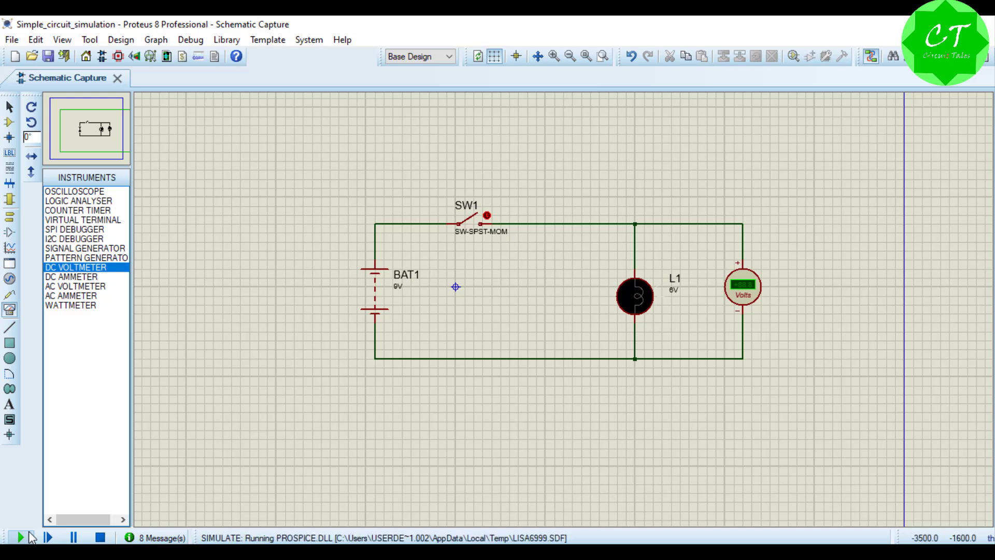
left_click(489, 209)
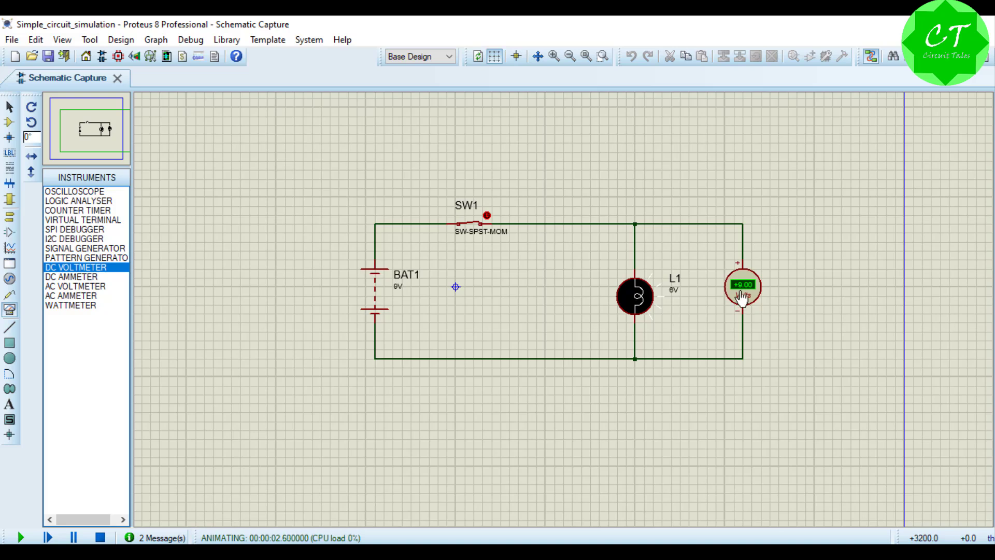
left_click(101, 537)
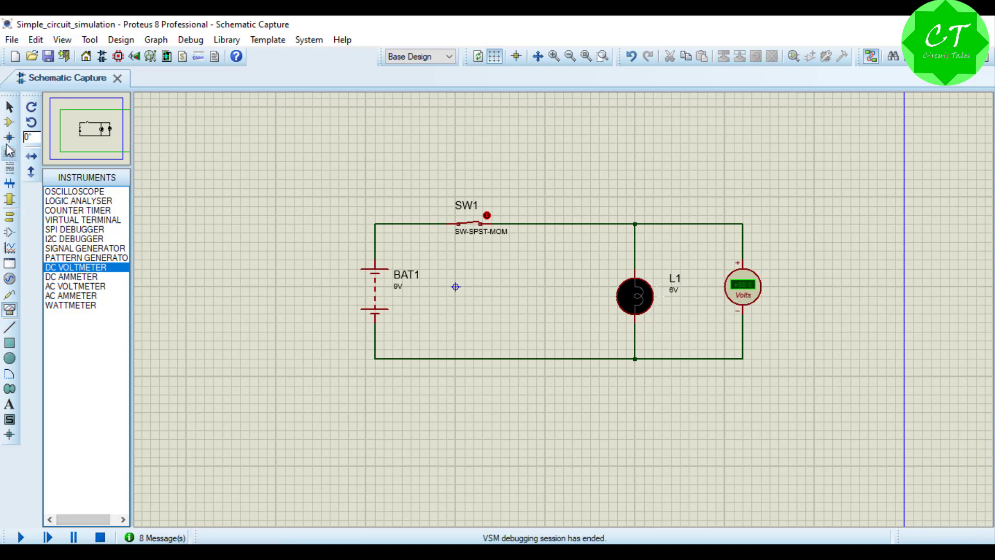
Step: Search the device library for res and pick the generic resistor RES
left_click(9, 123)
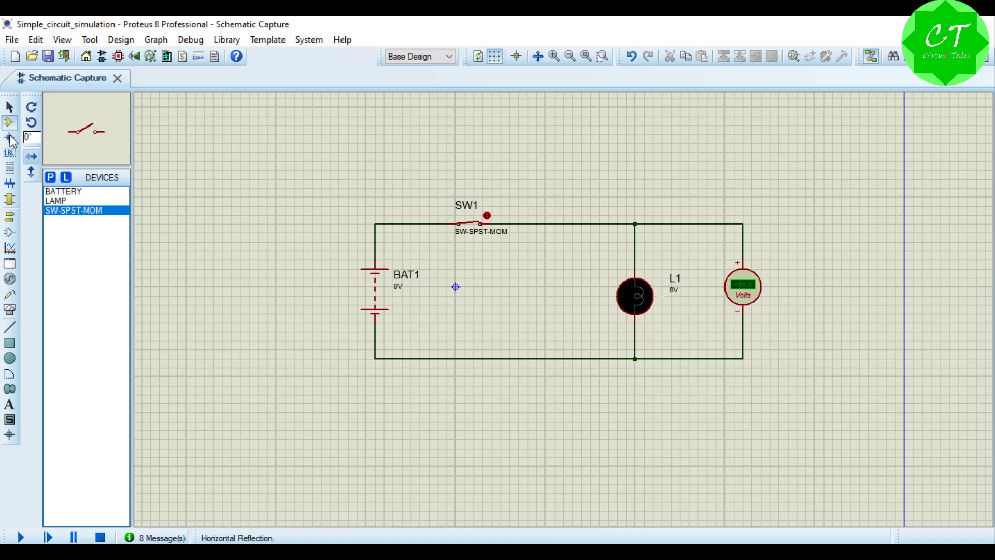
left_click(50, 178)
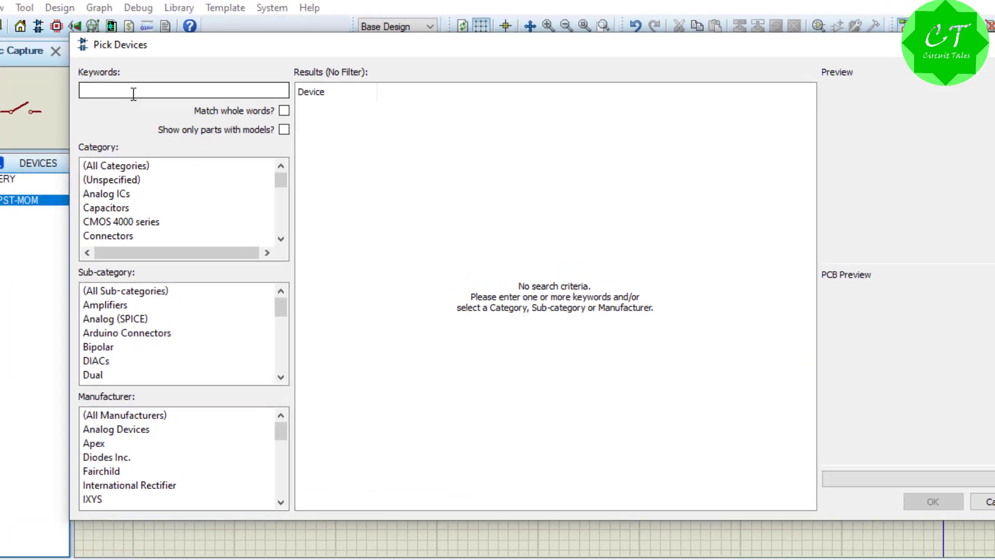
type("re")
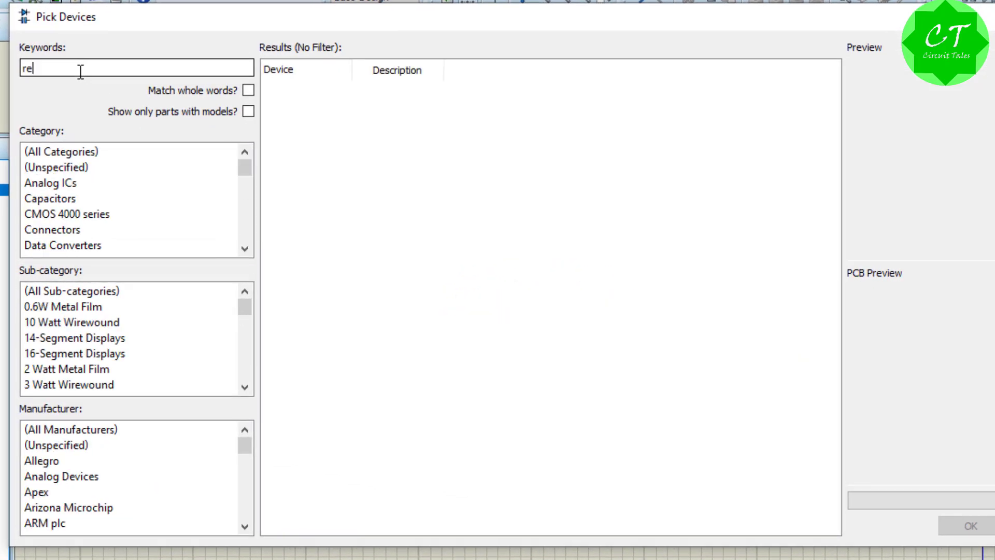
type("s")
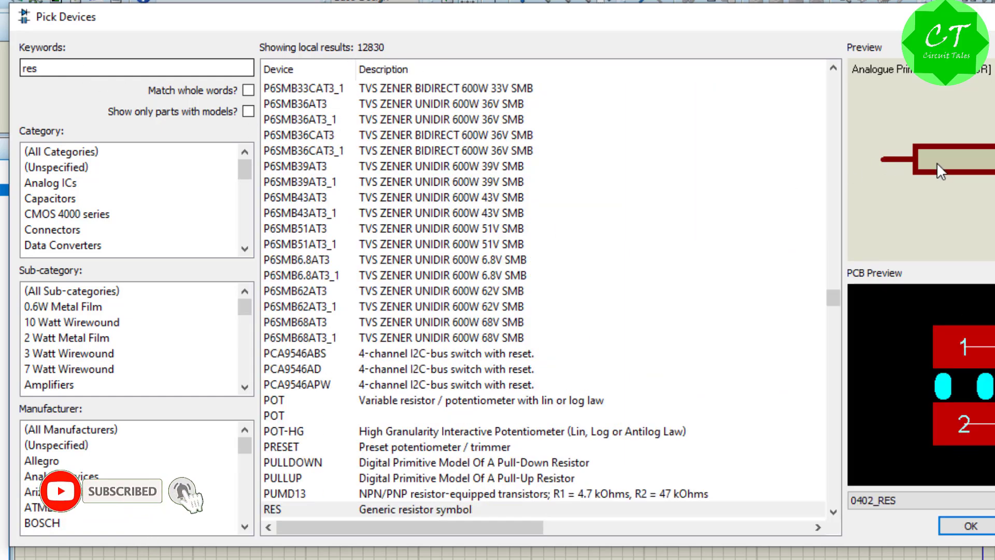
scroll(467, 347, "down", 4)
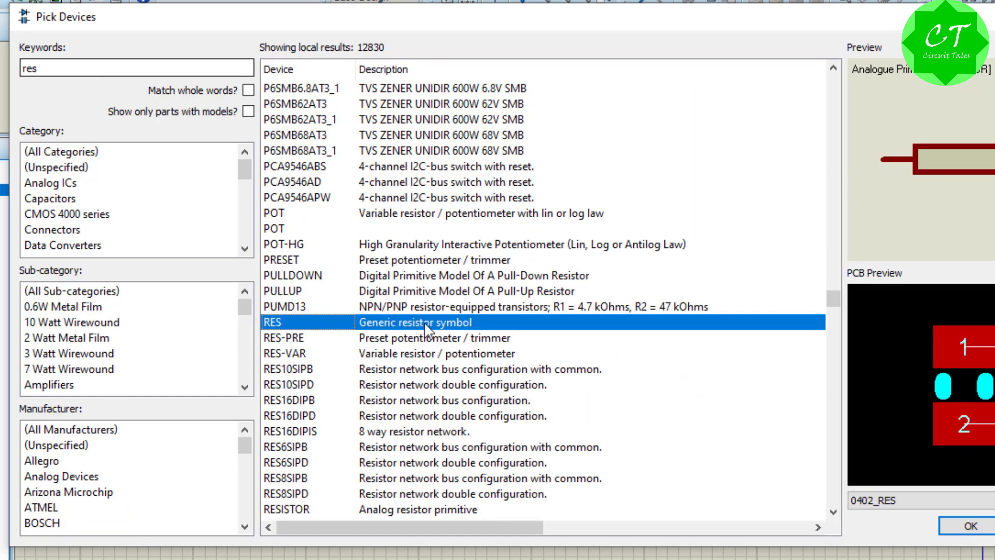
left_click(969, 527)
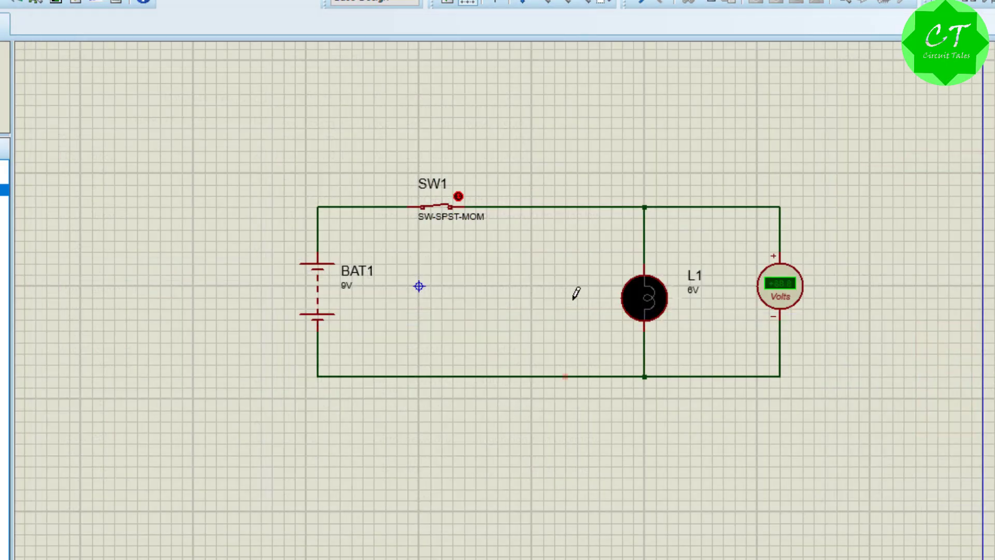
Step: Delete the lower wire between battery and lamp and place the resistor horizontally in the gap
right_click(489, 377)
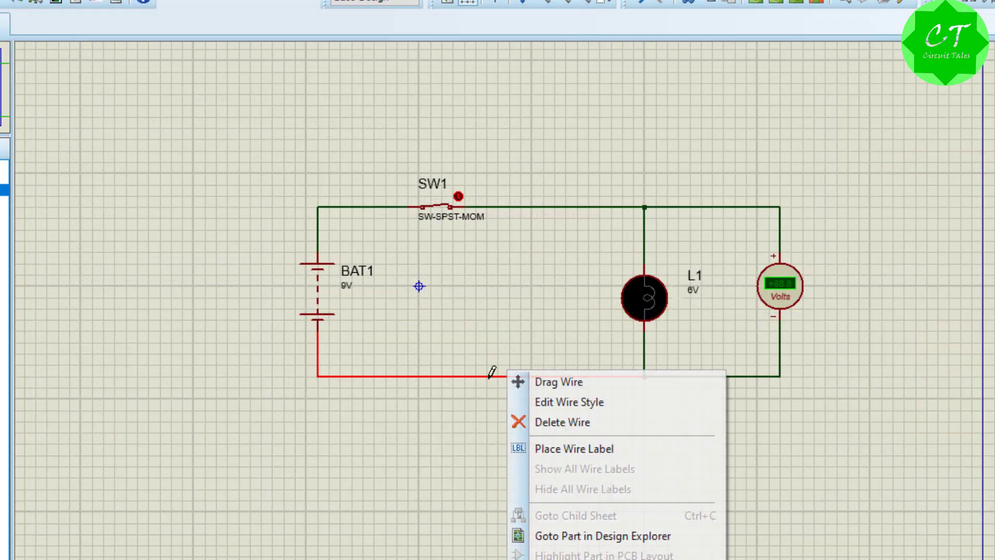
left_click(440, 417)
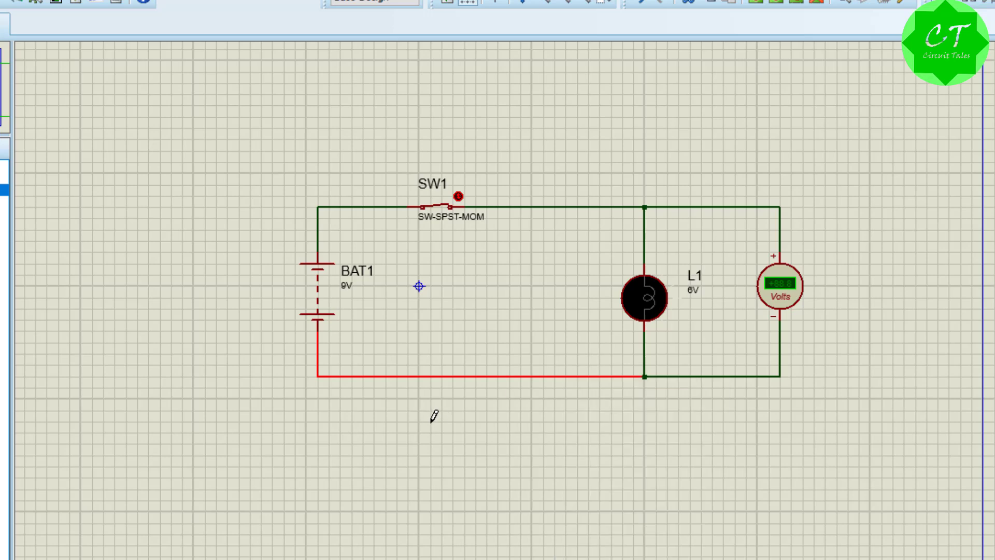
right_click(448, 376)
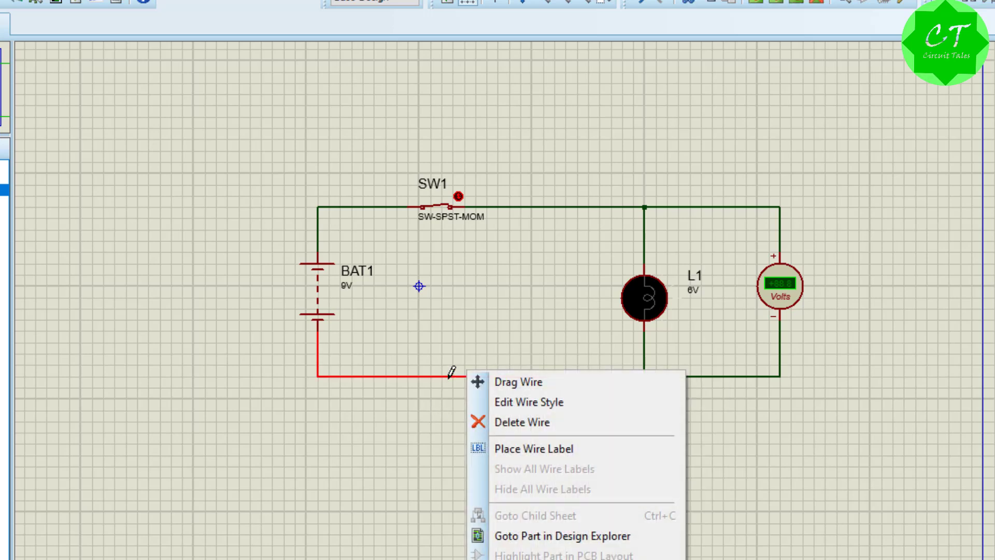
left_click(503, 422)
left_click(473, 408)
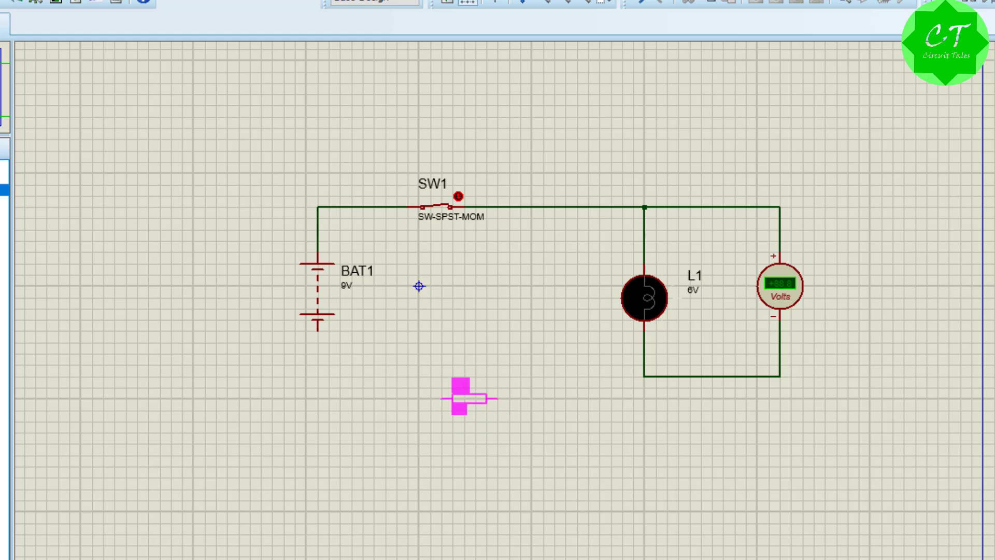
left_click(481, 377)
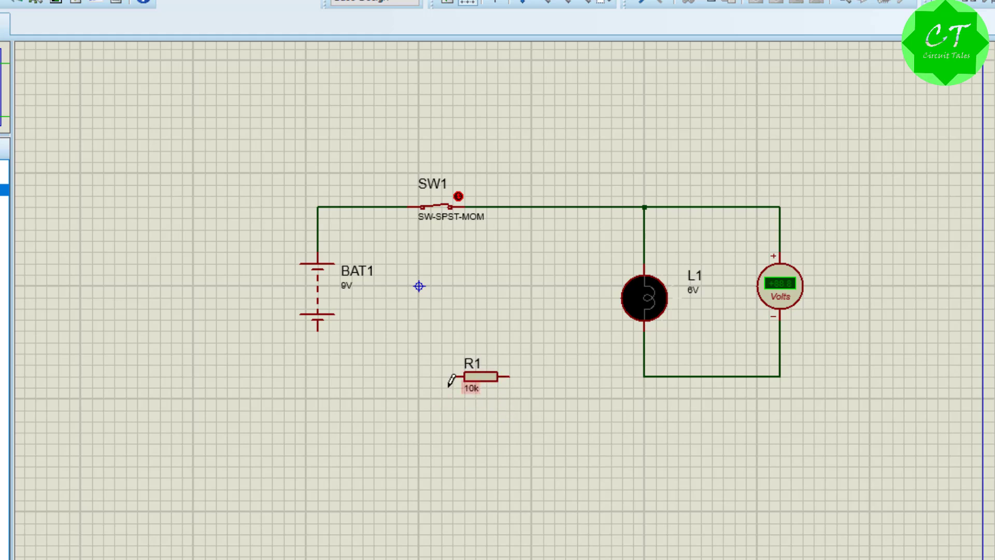
Step: Wire the resistor in series between the battery's lower pin and the lamp's lower junction
left_click(318, 331)
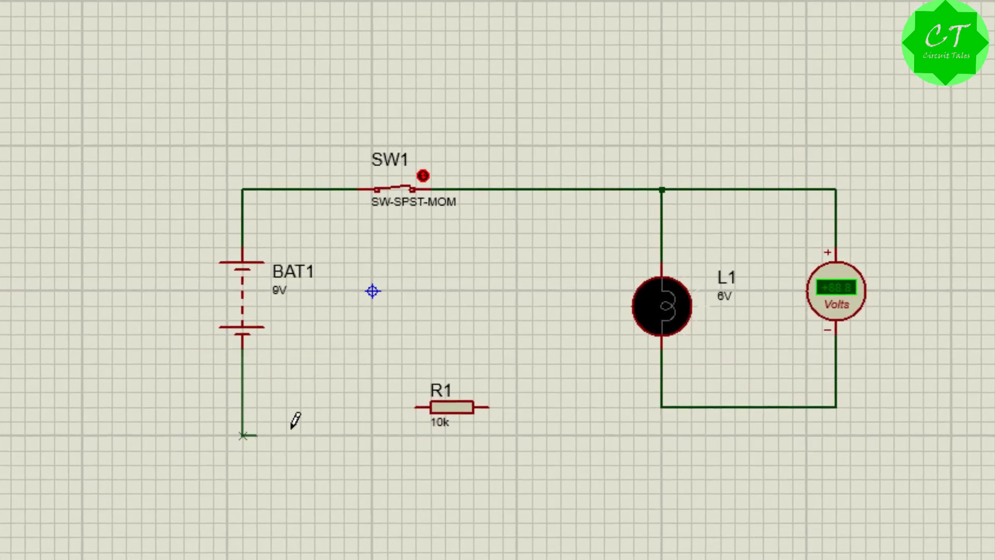
left_click(411, 408)
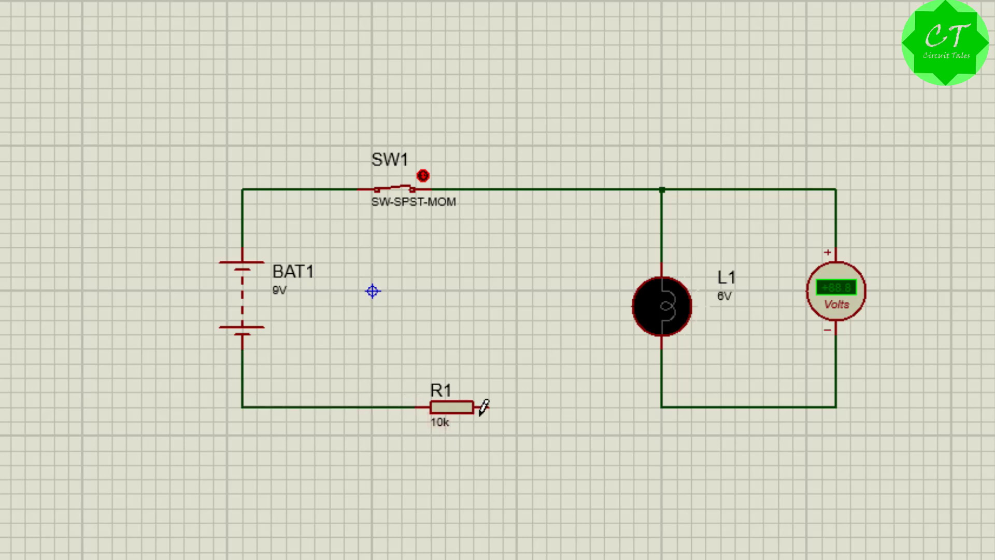
left_click(501, 407)
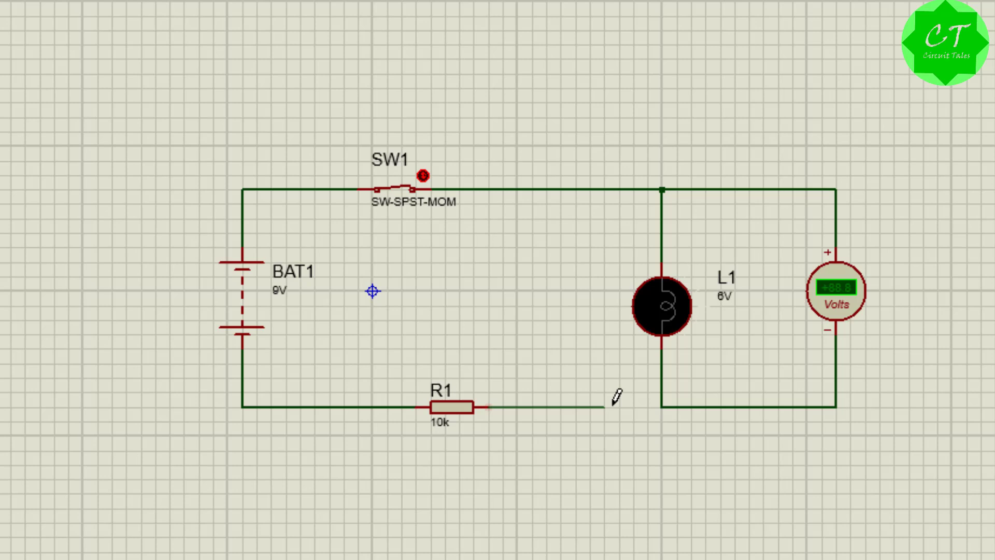
left_click(662, 408)
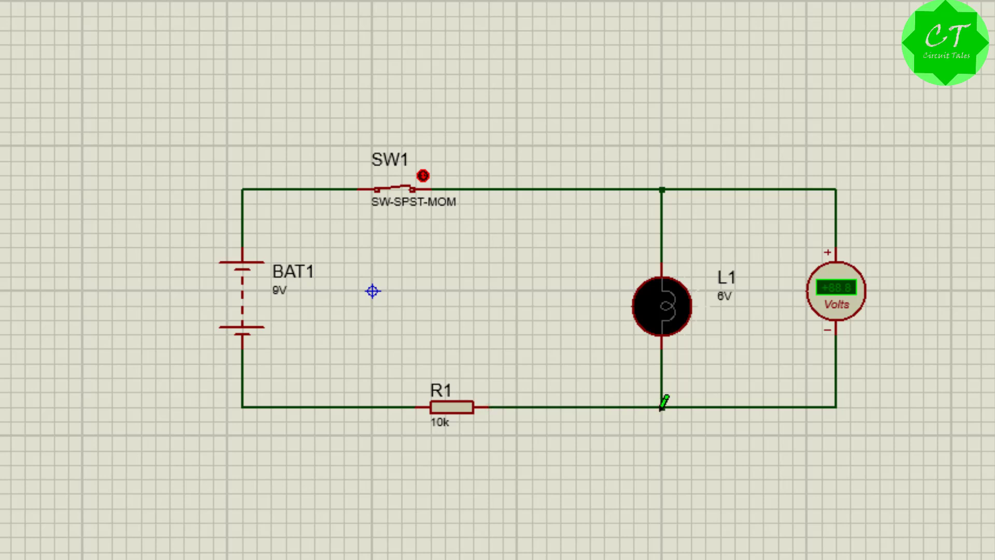
Step: Set the resistance of R1 to 1k
right_click(459, 415)
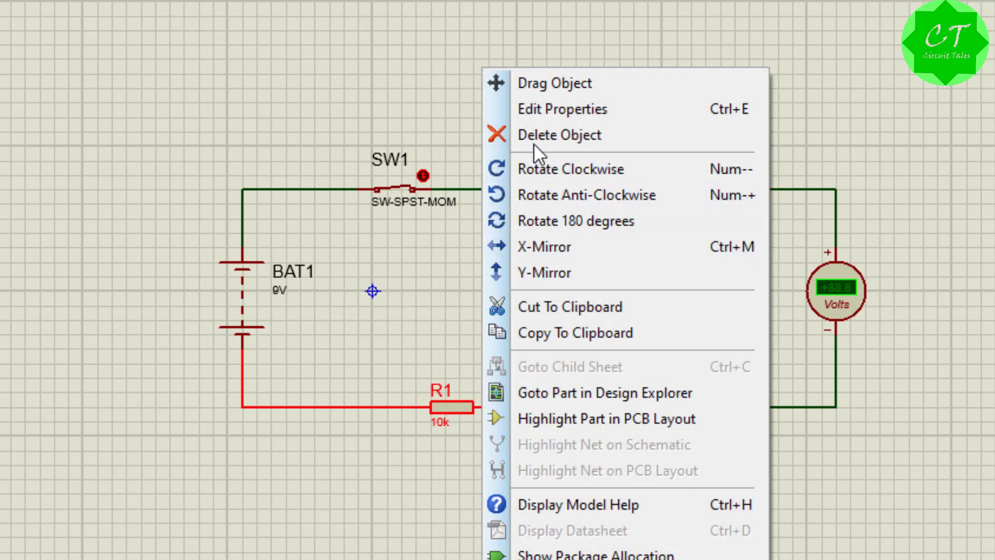
left_click(545, 115)
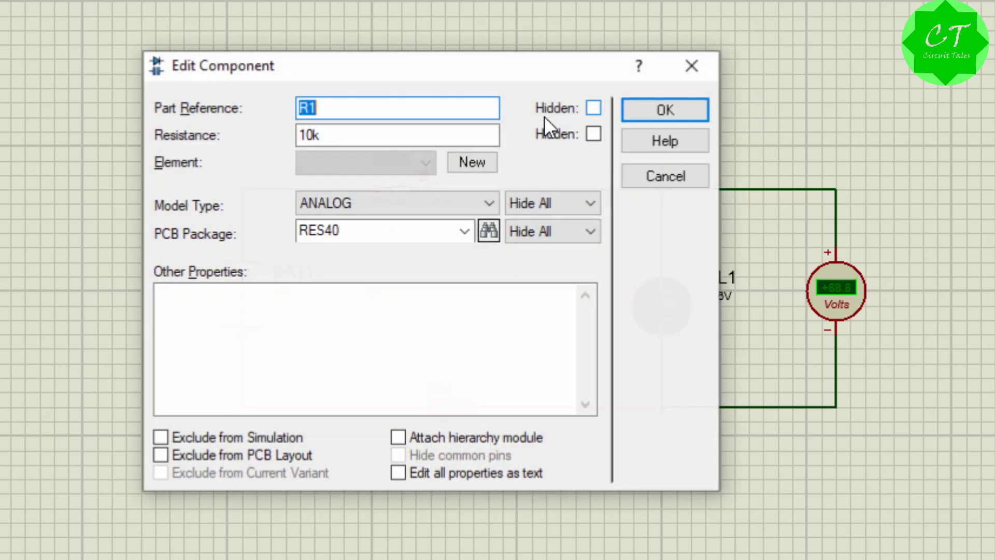
left_click(312, 139)
key("BackSpace")
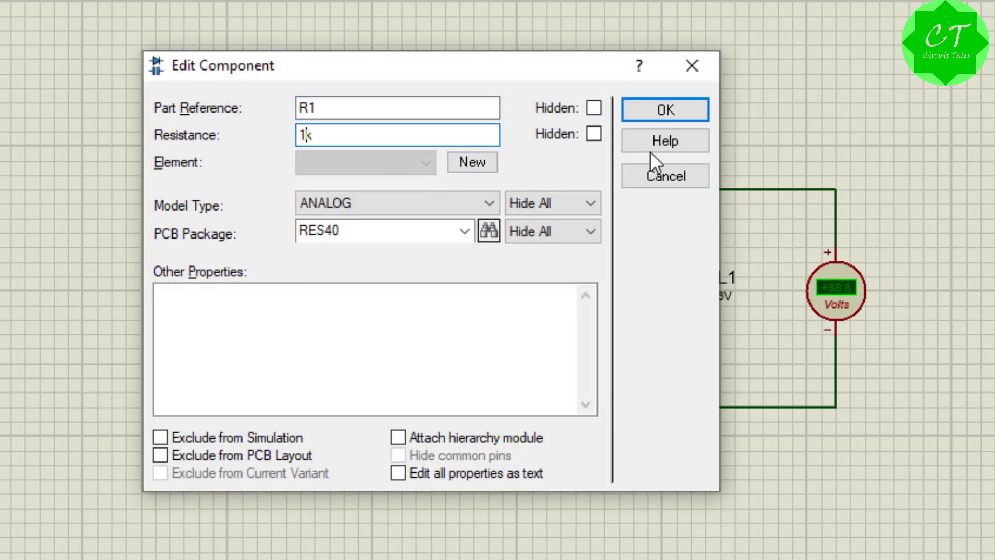
left_click(680, 100)
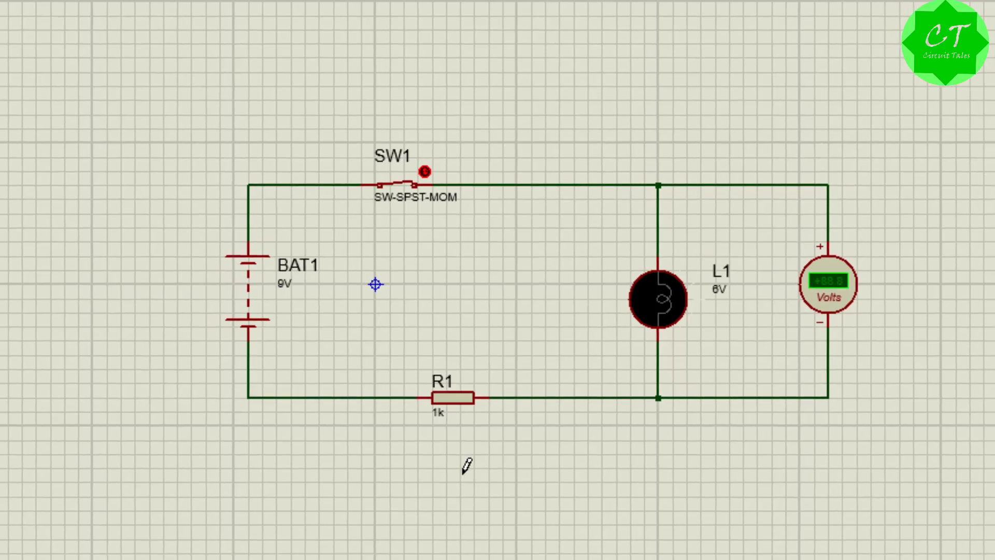
Step: Place a second DC voltmeter below R1 and wire it across the resistor, positive pin to the battery side
left_click(450, 499)
left_click(413, 456)
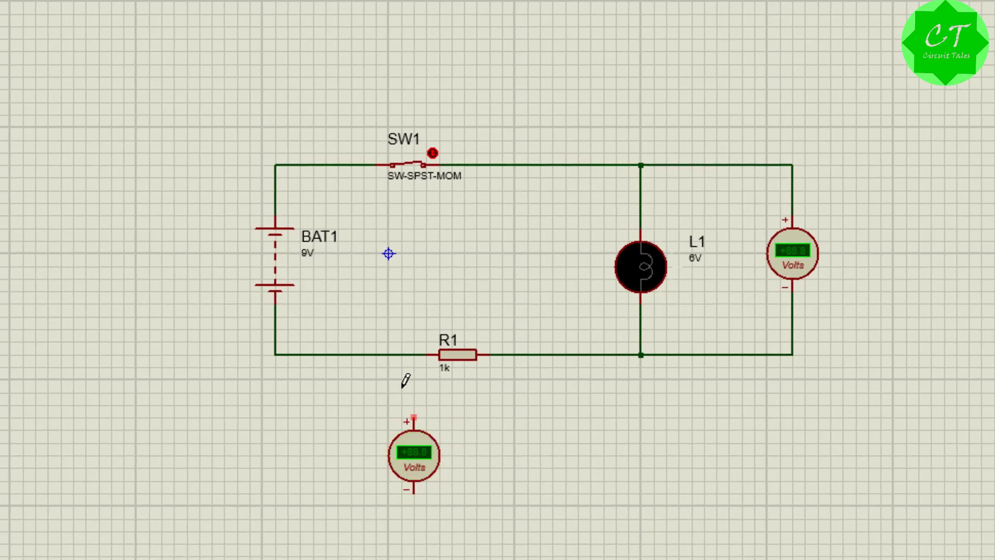
left_click(413, 354)
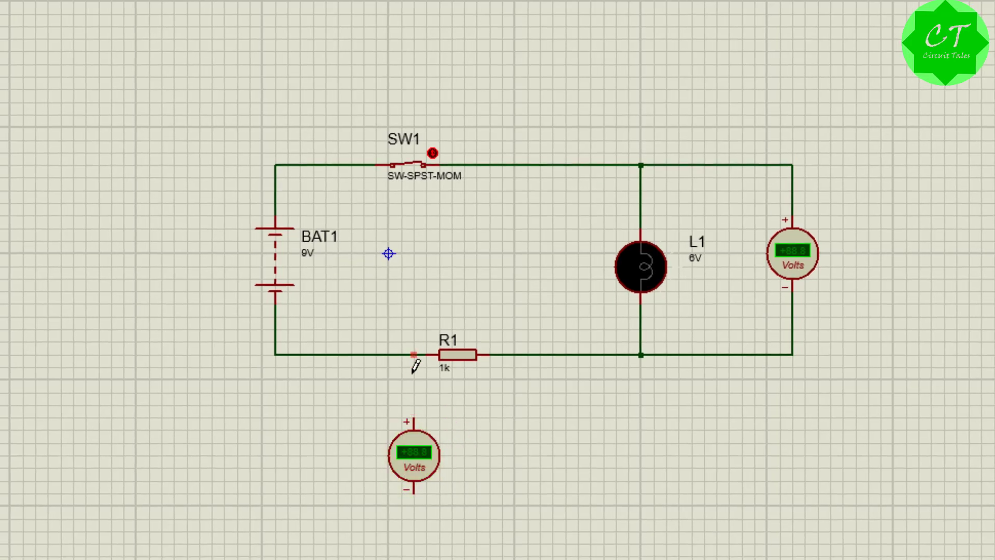
left_click(413, 419)
left_click(414, 492)
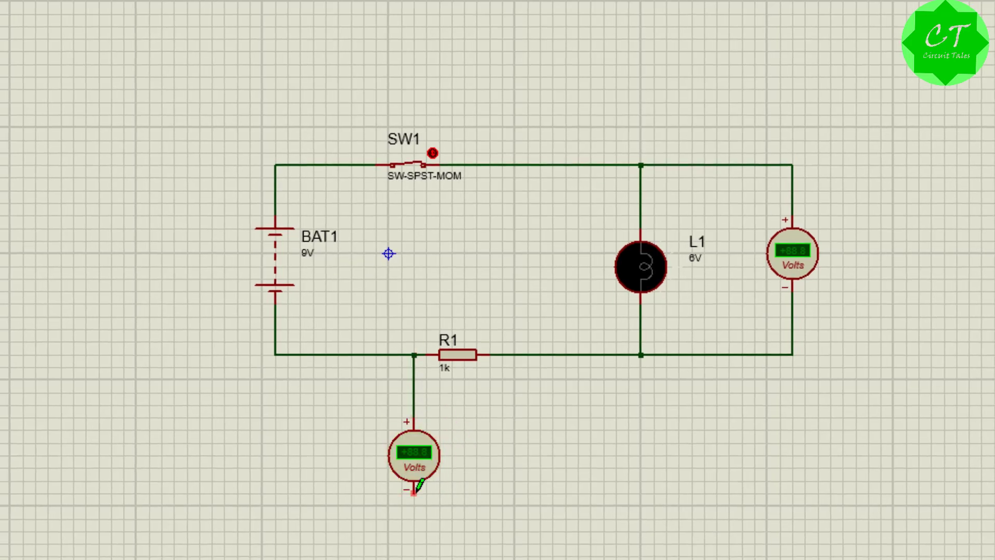
left_click(515, 354)
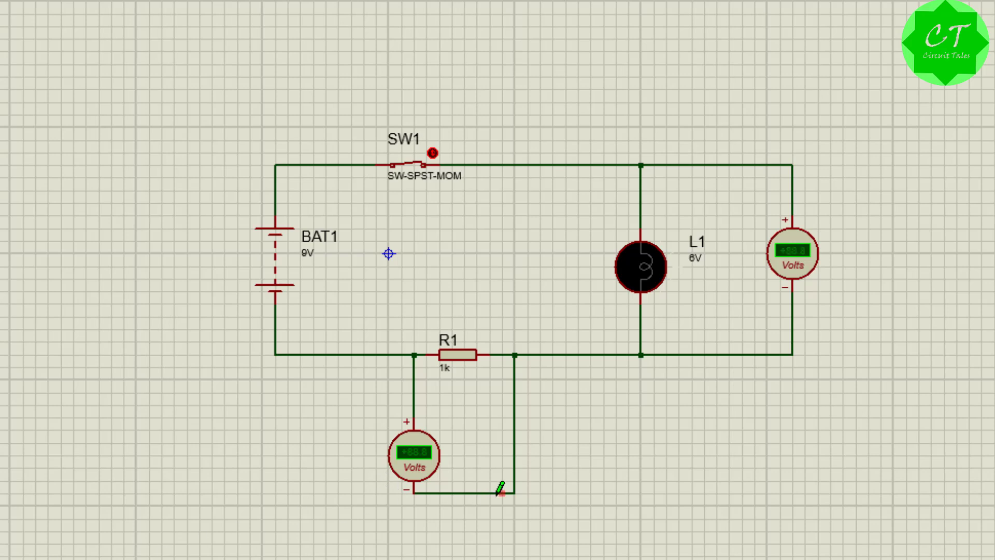
Step: Delete the two wires connecting the lower voltmeter to both sides of R1
right_click(514, 485)
left_click(572, 273)
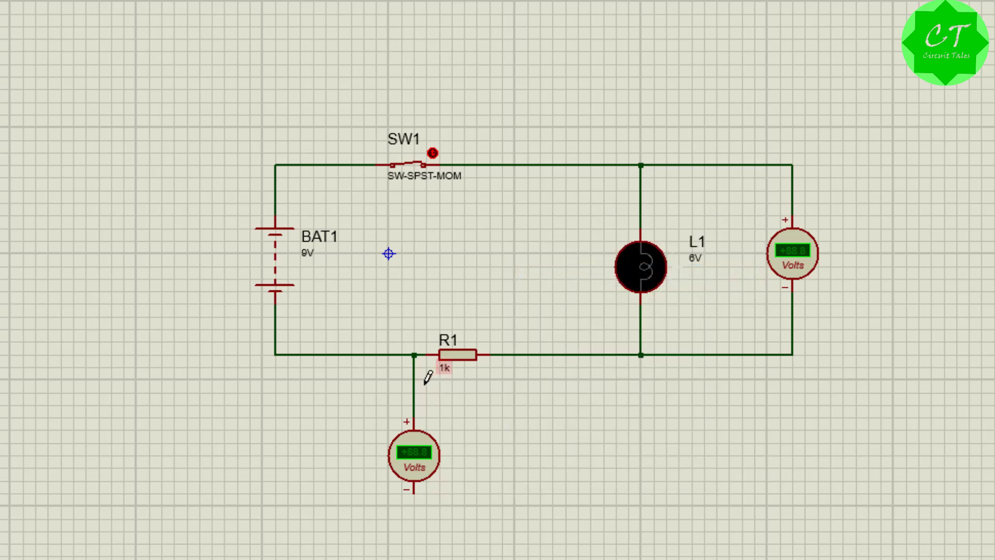
right_click(413, 370)
left_click(494, 171)
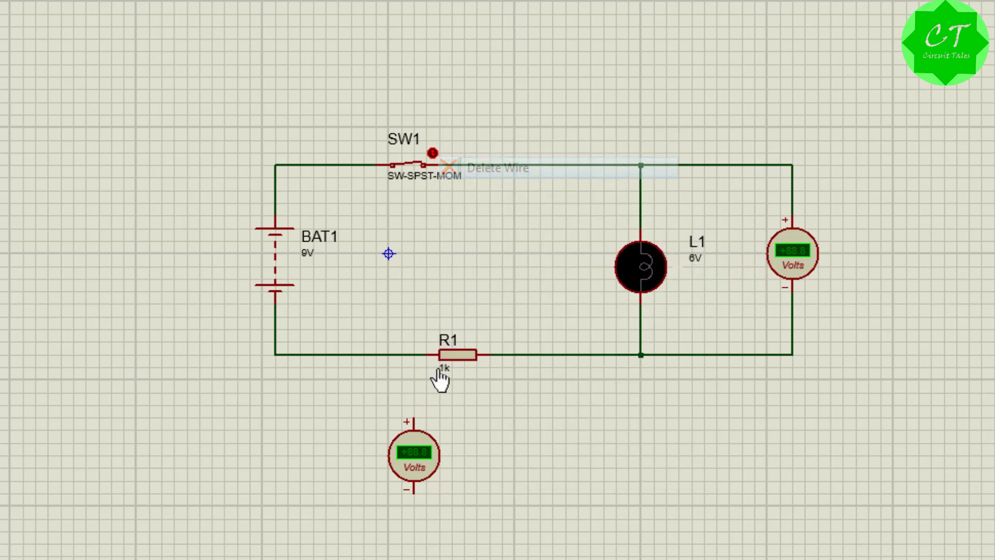
Step: Move the lower voltmeter toward the lamp and rewire it across R1, positive pin to the lamp side and negative to the battery side
right_click(414, 457)
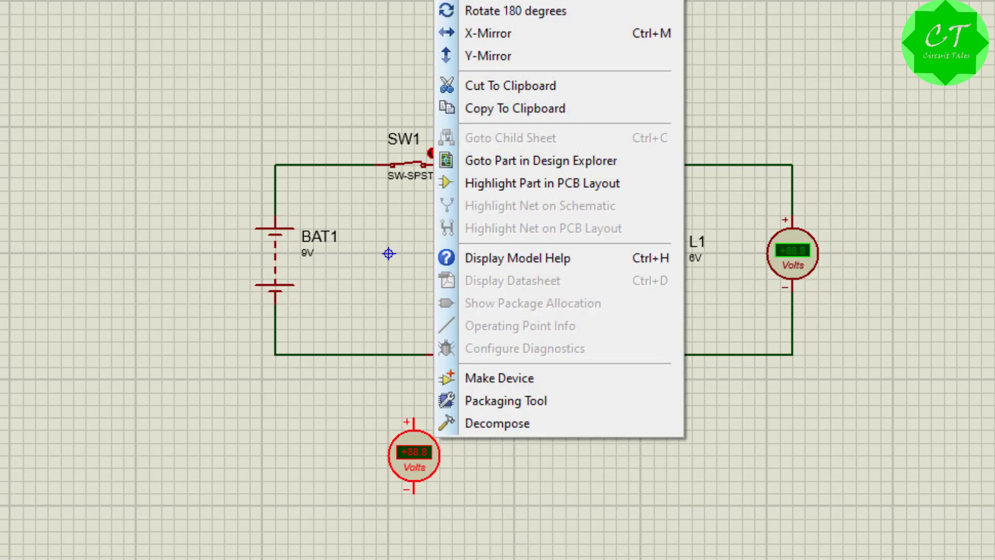
left_click(493, 0)
left_click(553, 450)
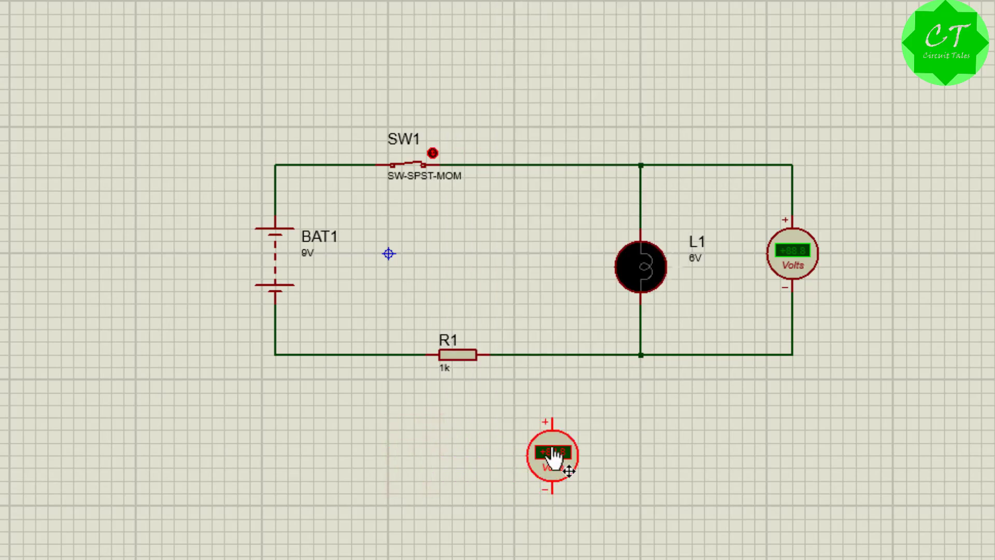
left_click(553, 355)
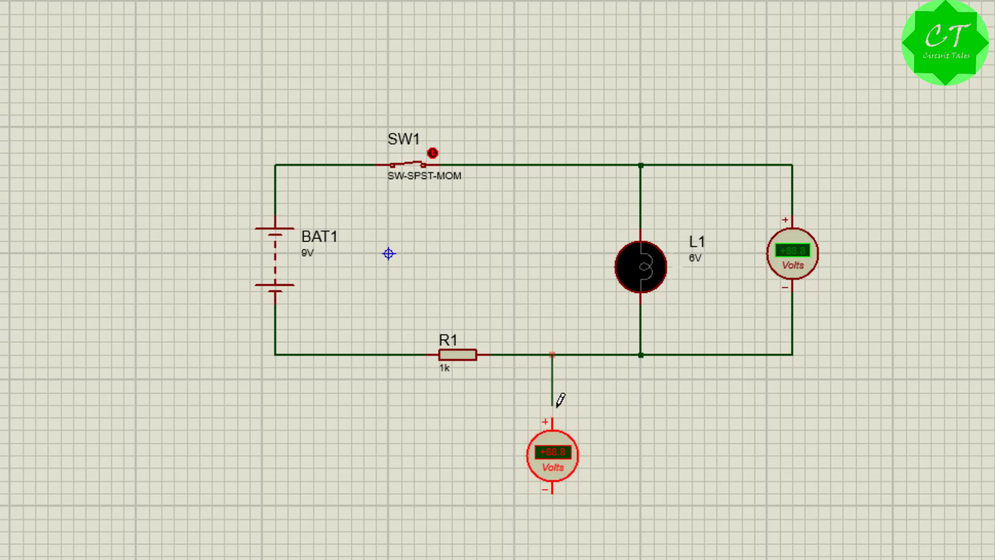
left_click(553, 418)
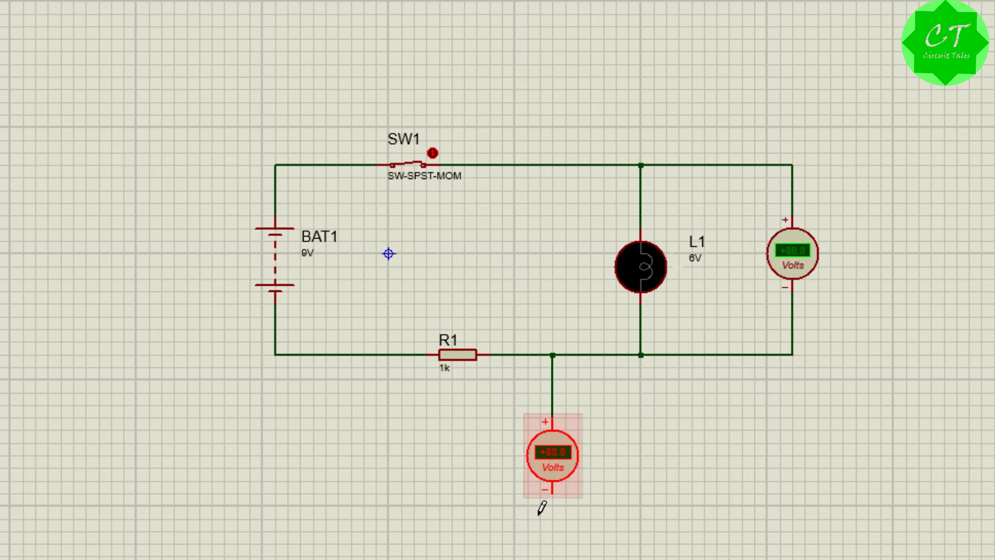
left_click(388, 354)
left_click(552, 492)
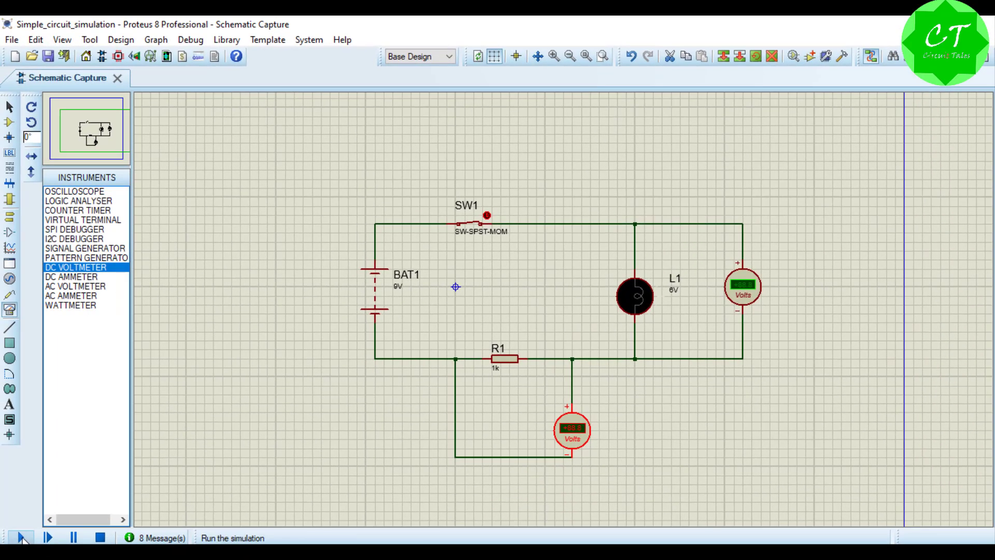
Step: Run the simulation to read both voltmeters, open switch SW1 and stop the simulation
left_click(20, 537)
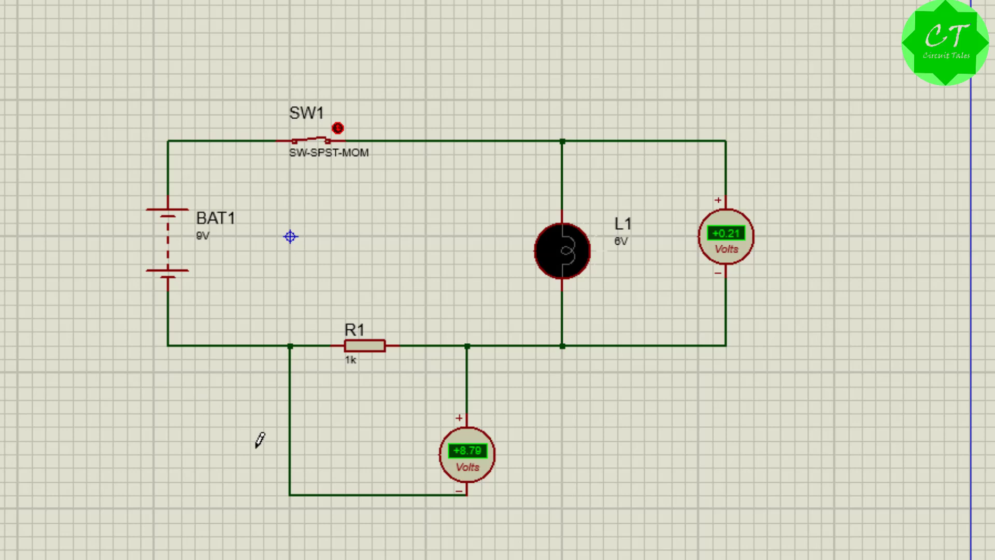
left_click(339, 124)
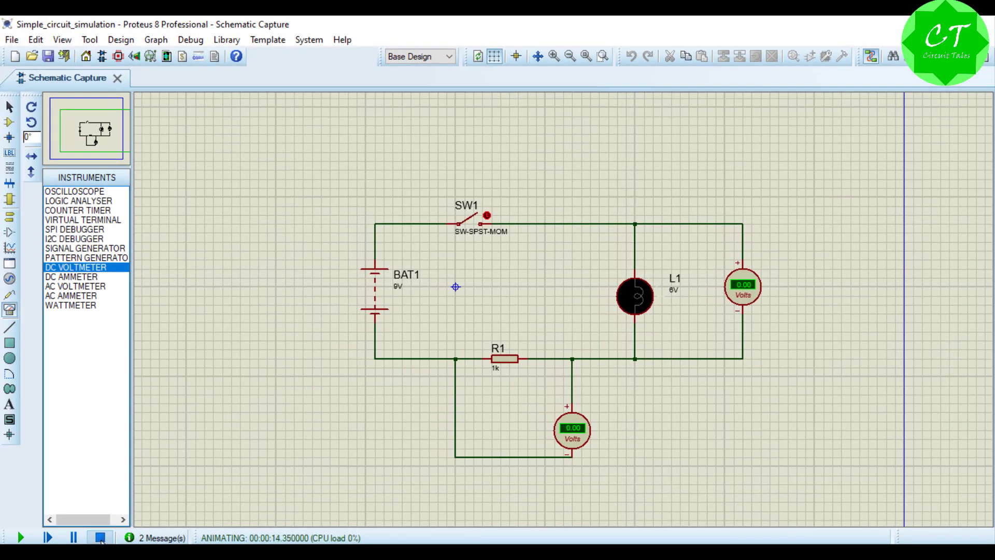
left_click(101, 538)
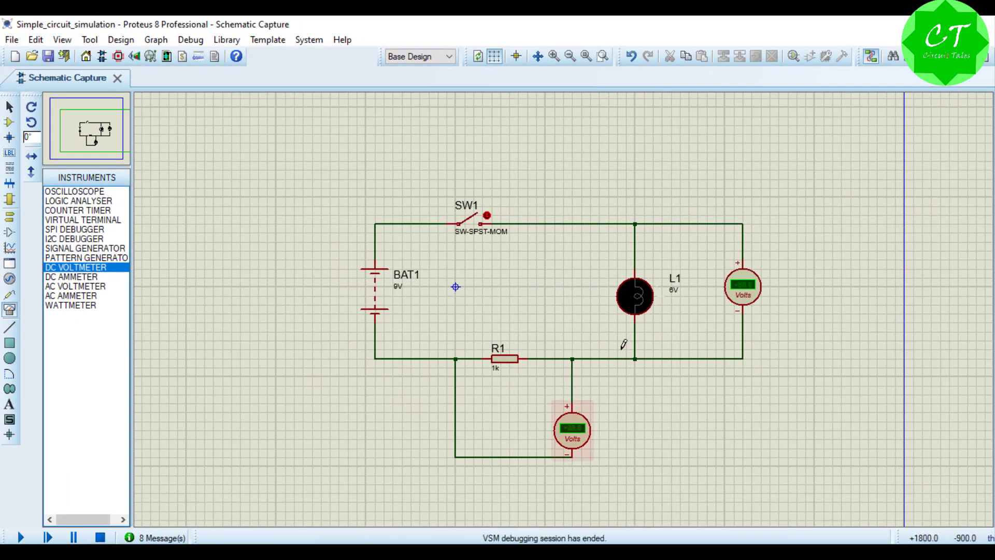
Step: Set the resistance of R1 to 100
right_click(506, 359)
left_click(573, 173)
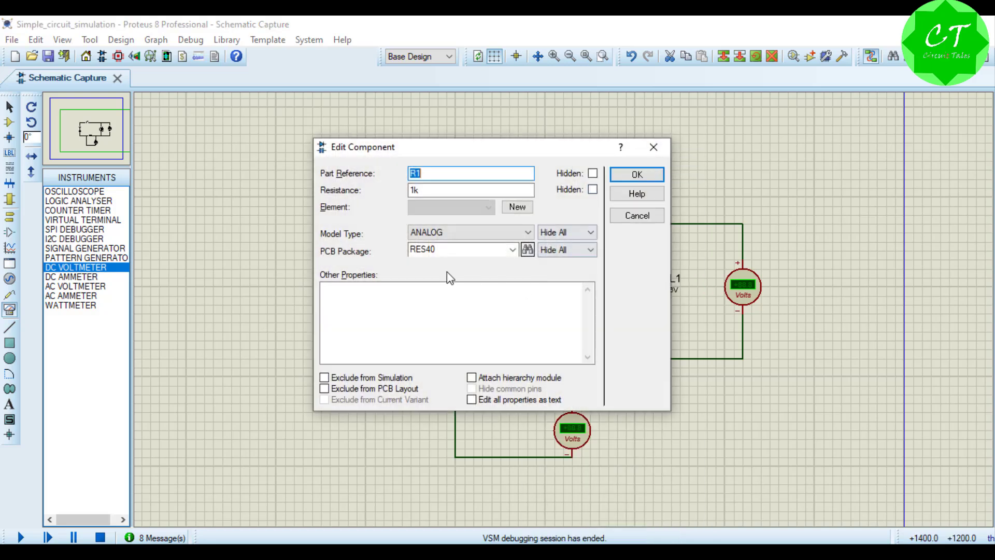
left_click_drag(414, 190, 456, 193)
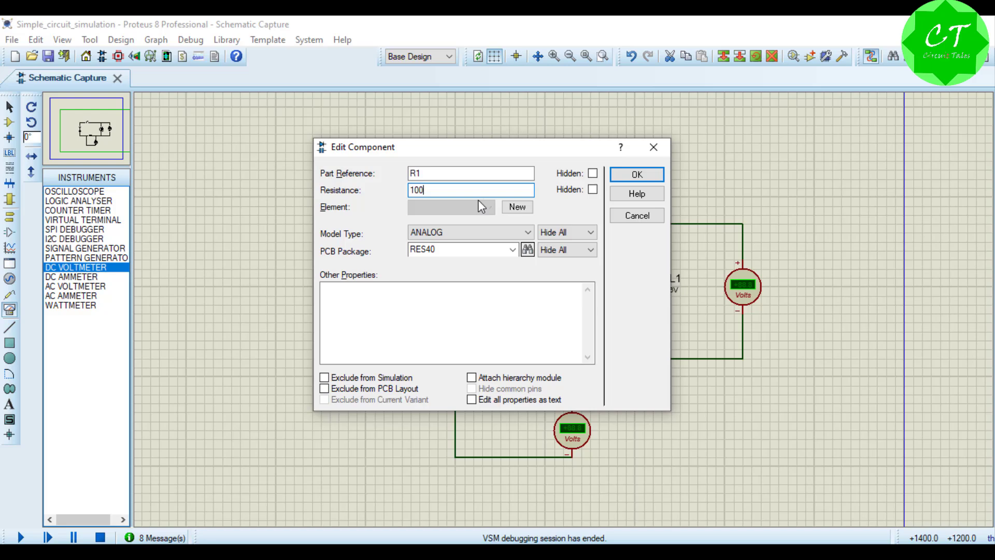
left_click(632, 176)
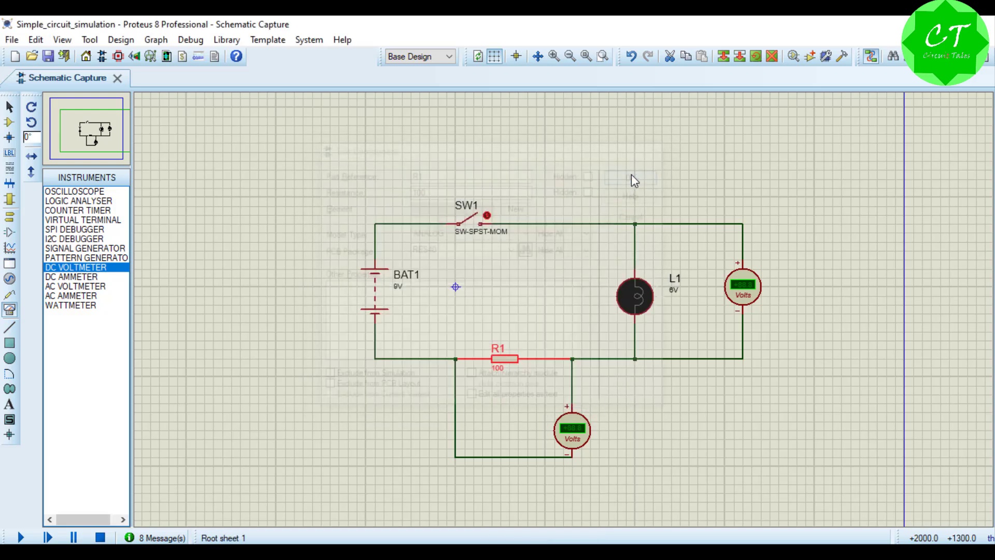
Step: Run the simulation, close switch SW1 to check the lamp and both voltmeters, and stop the simulation
left_click(22, 538)
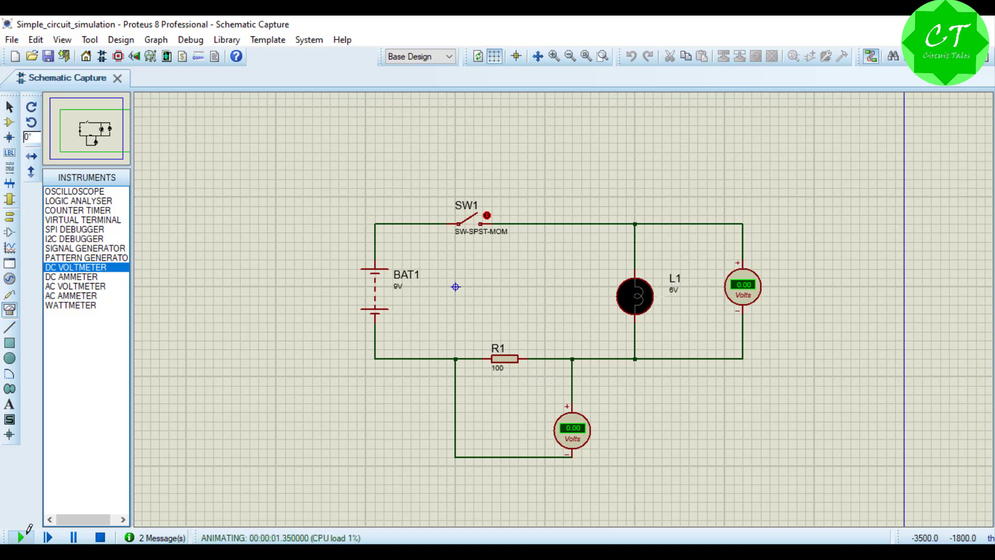
left_click(487, 212)
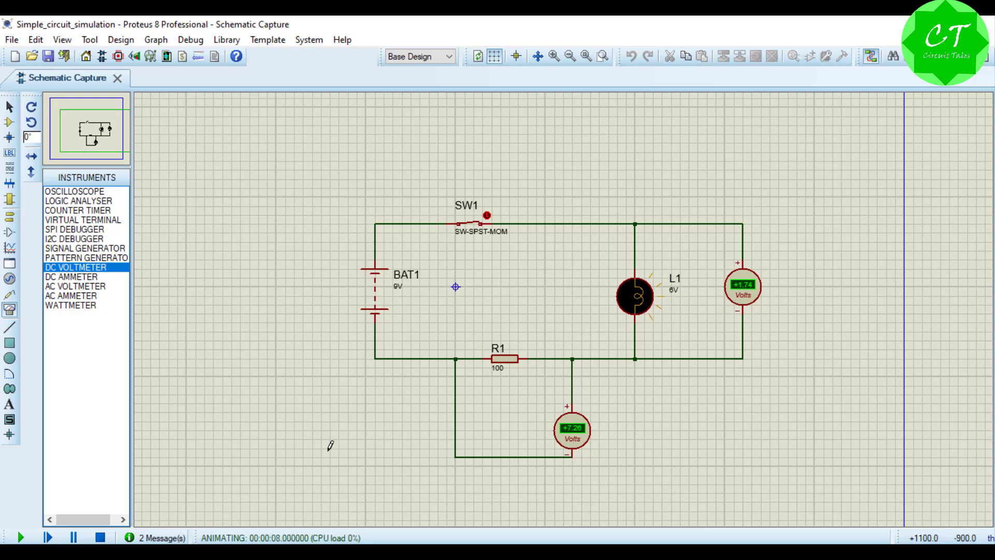
left_click(100, 537)
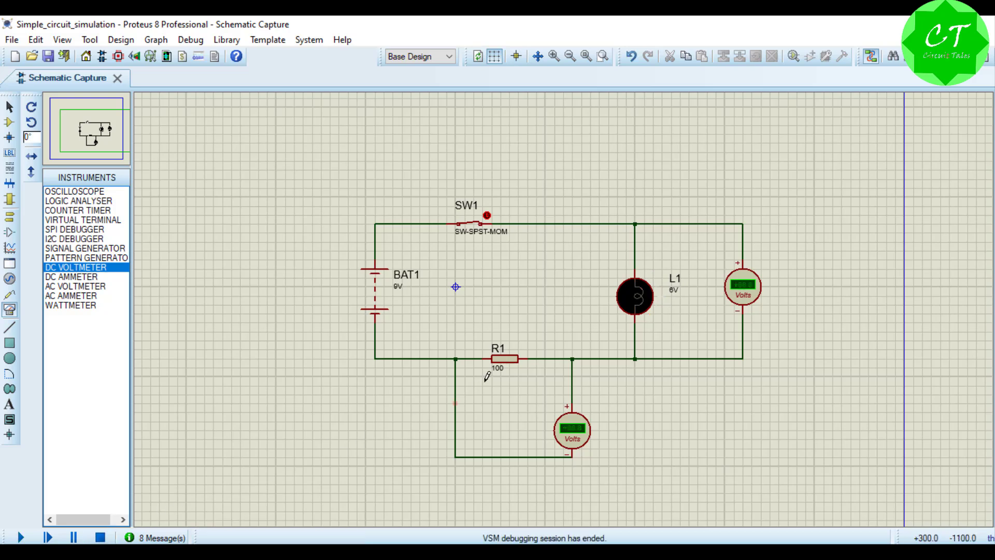
Step: Set the voltage of battery BAT1 to 12V and run the simulation briefly to read both voltmeters
right_click(508, 369)
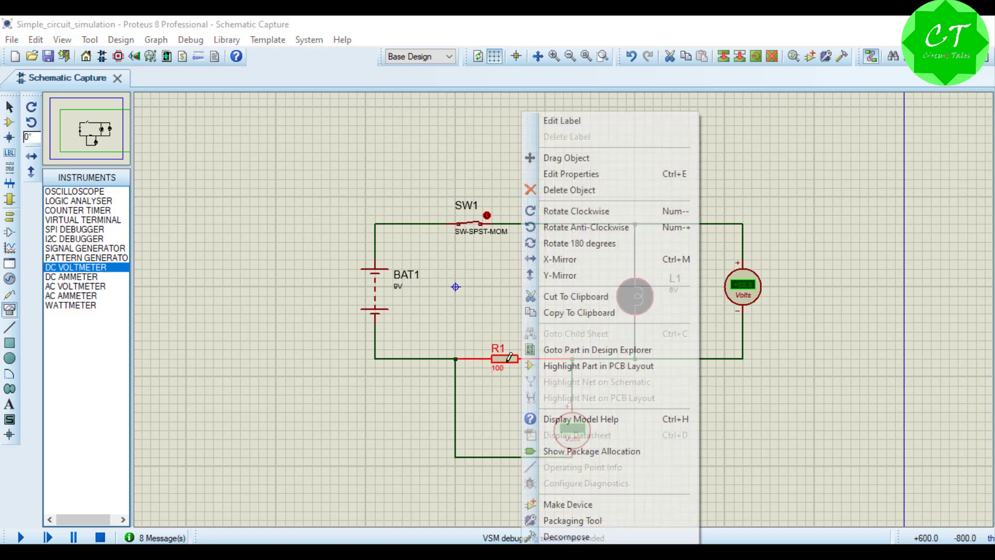
left_click(344, 322)
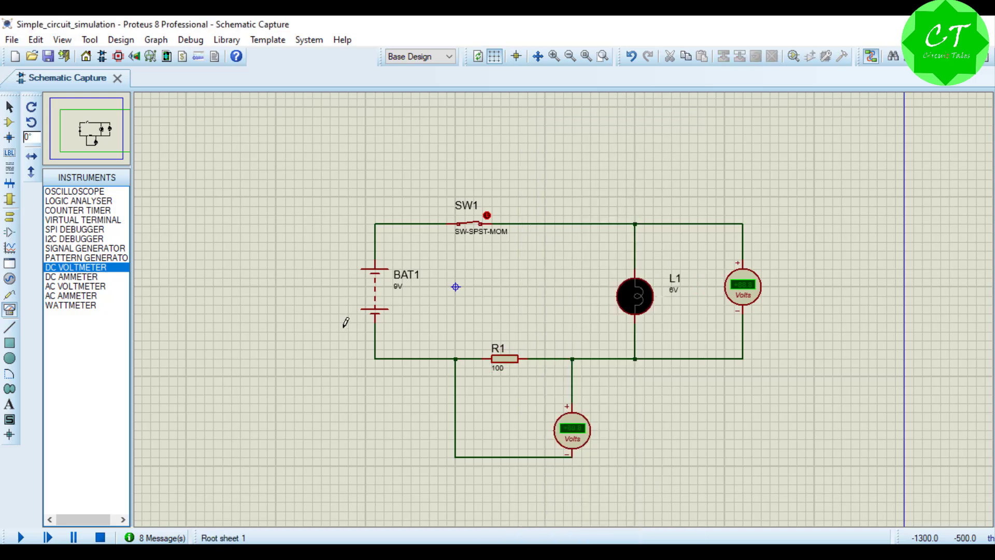
right_click(381, 300)
left_click(421, 173)
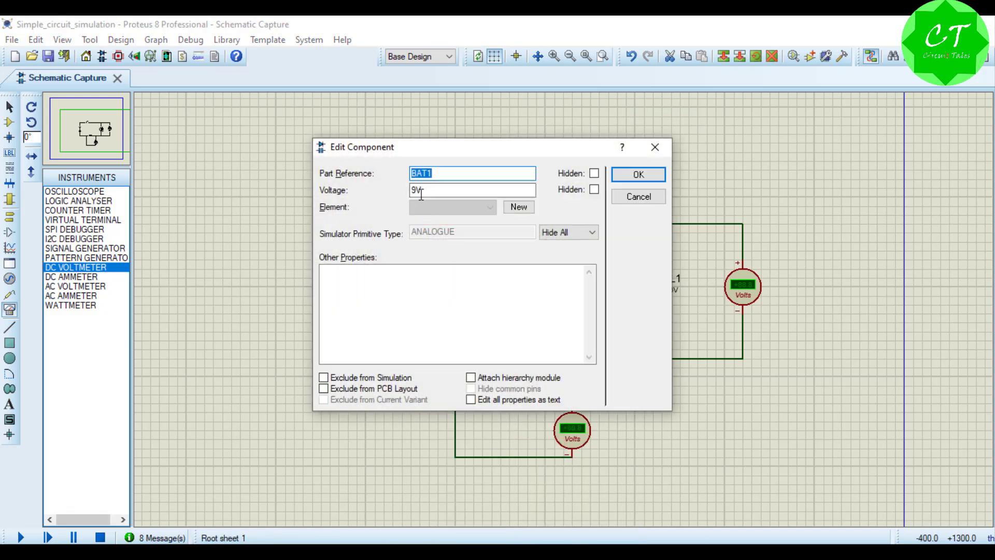
left_click_drag(417, 191, 405, 193)
type("1")
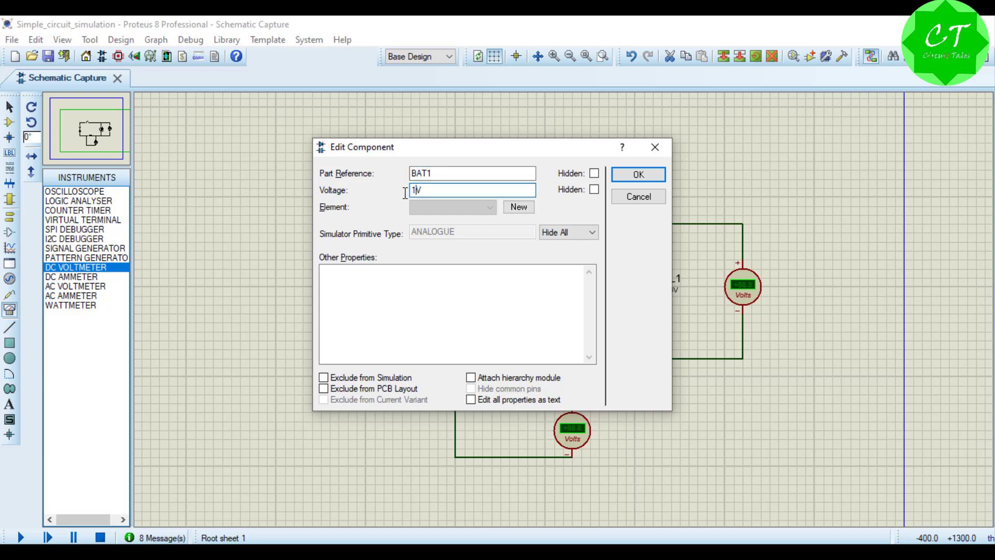
type("2")
left_click(638, 174)
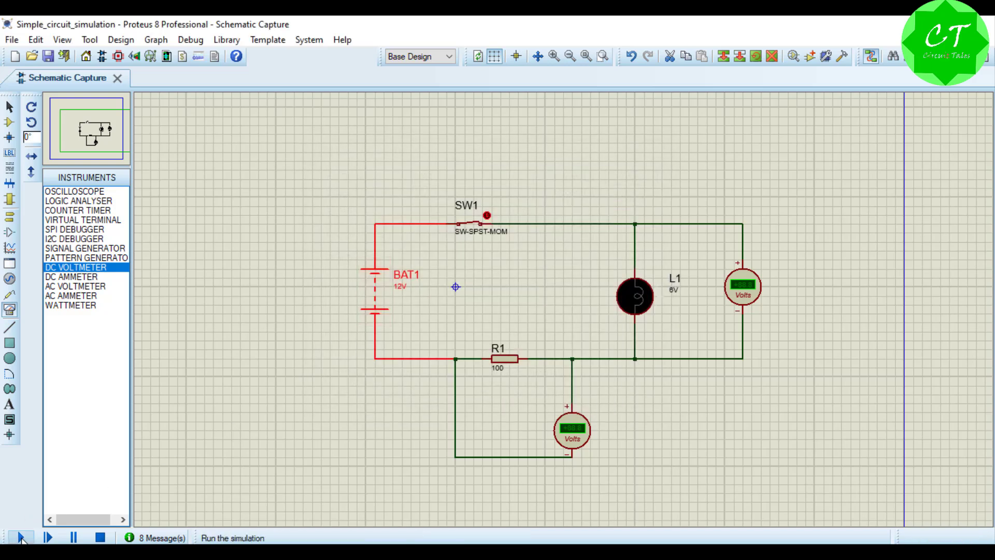
left_click(21, 538)
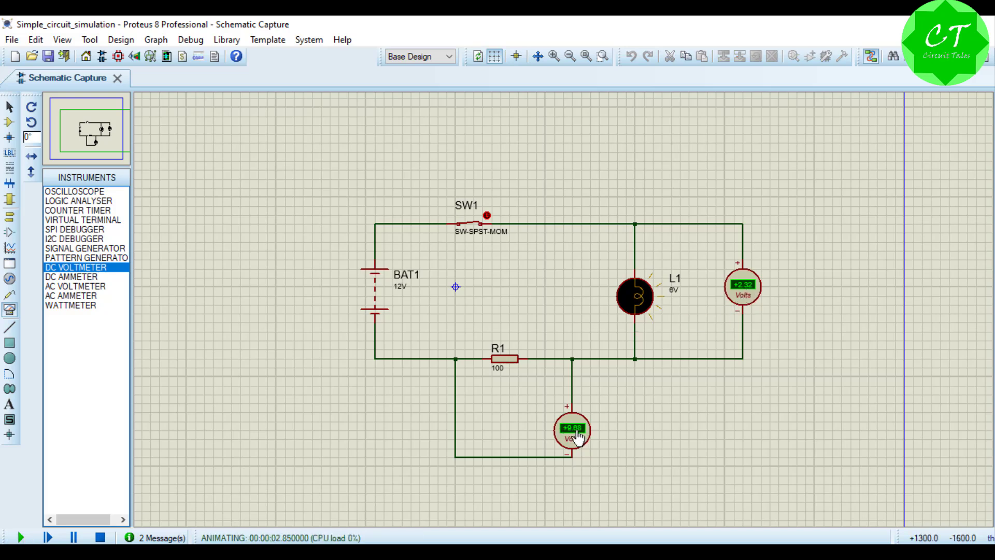
left_click(100, 537)
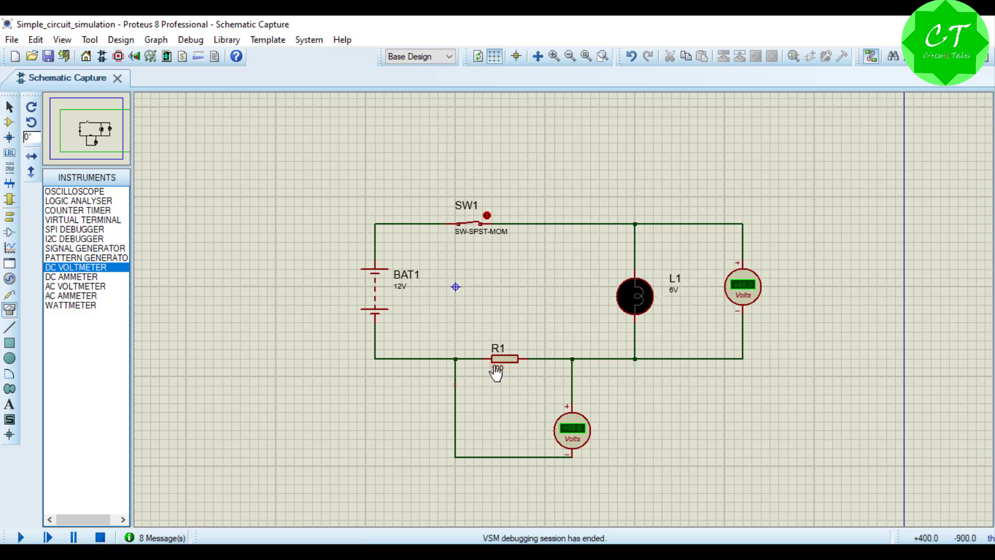
Step: Set the resistance of R1 to 22
right_click(514, 358)
left_click(570, 174)
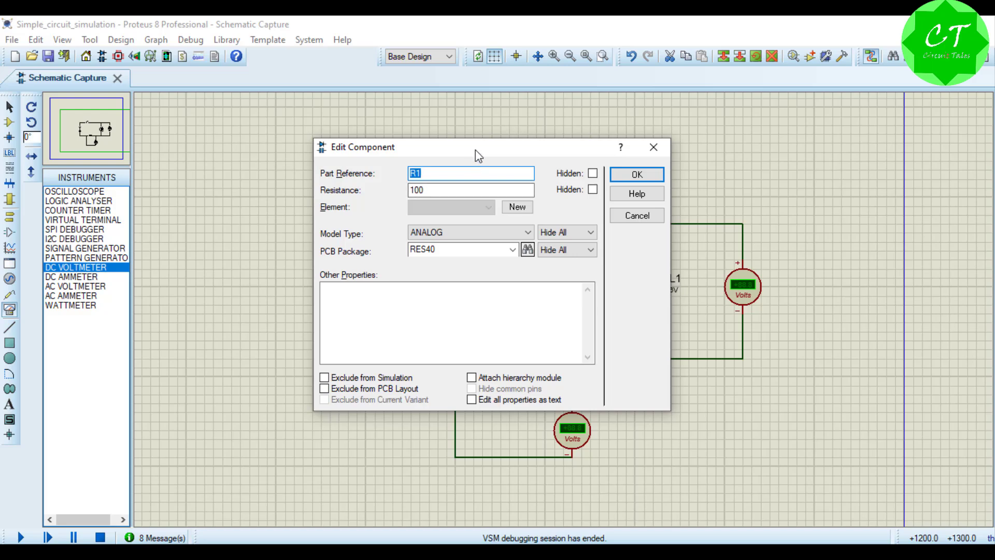
left_click_drag(475, 151, 769, 167)
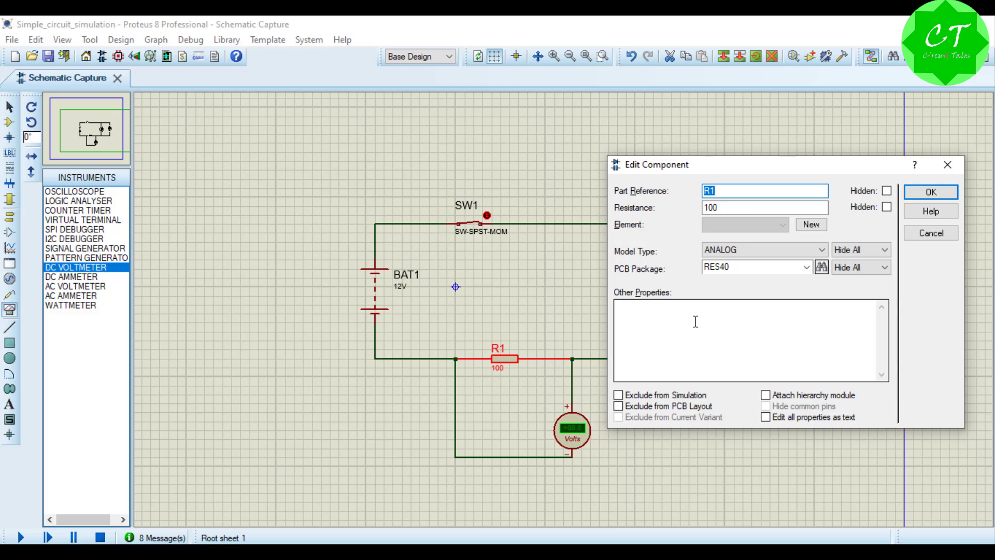
left_click(721, 207)
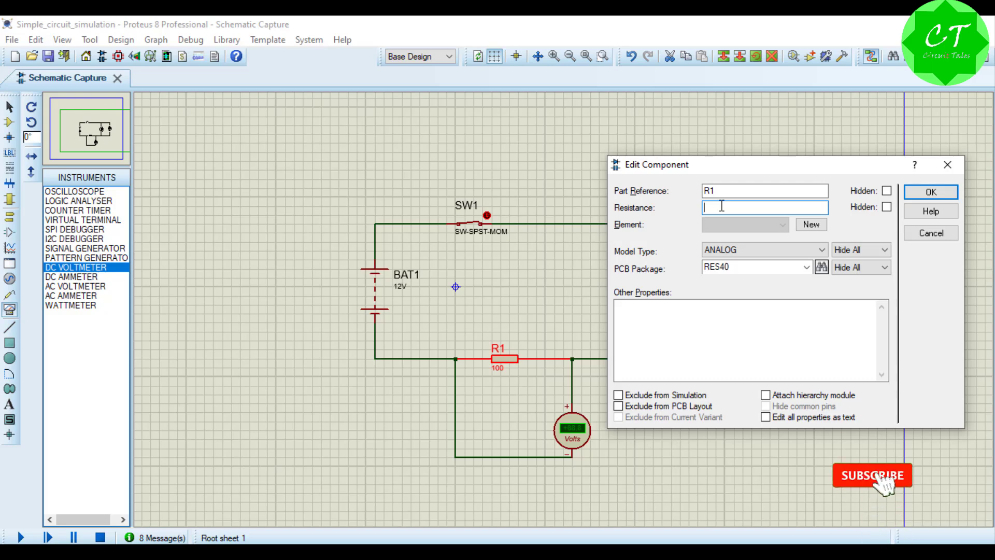
type("22")
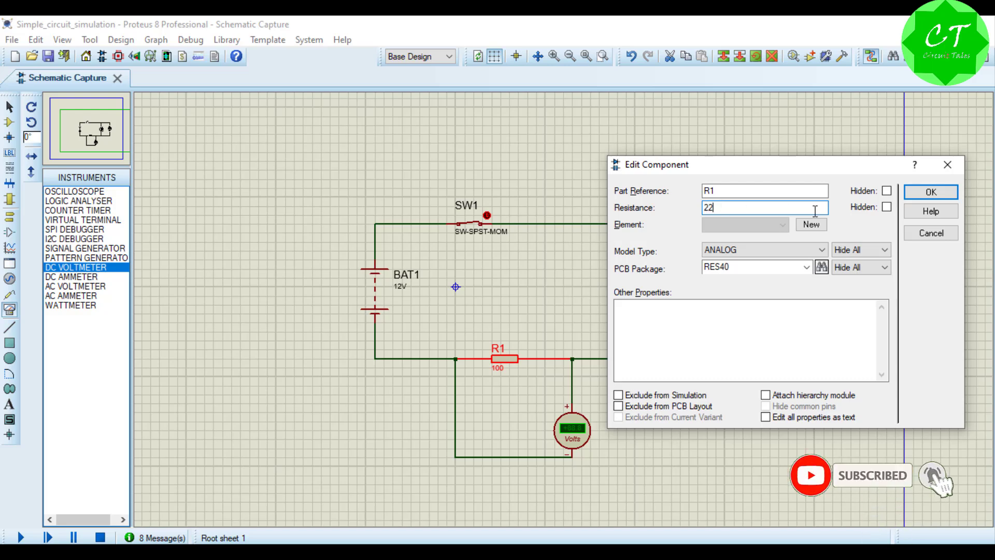
left_click(910, 196)
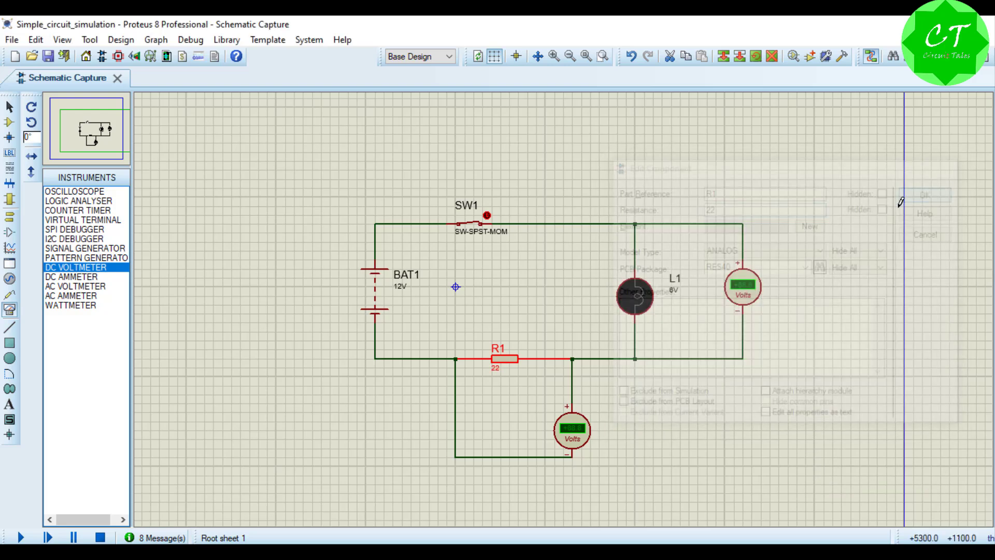
Step: Simulate the circuit to check the lamp and its voltage split with R1, and open switch SW1
left_click(21, 538)
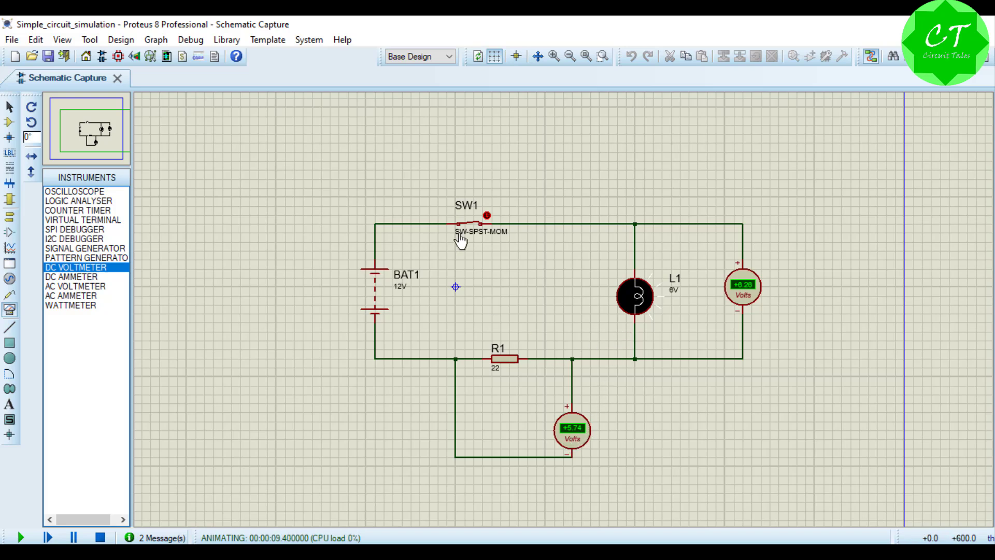
left_click(488, 214)
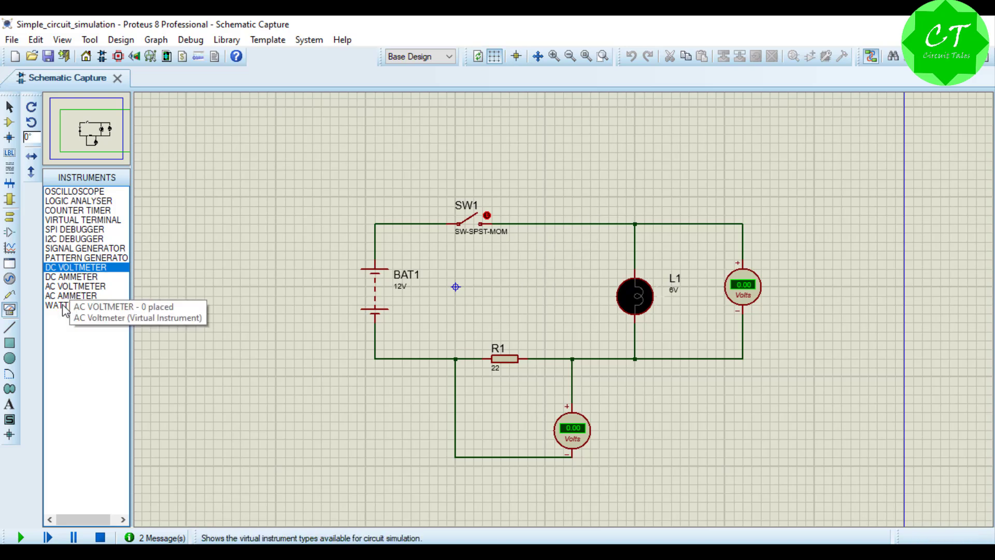
Step: Choose the DC ammeter instrument, and with the simulation stopped, delete the wire between SW1 and the lamp's upper junction
left_click(69, 279)
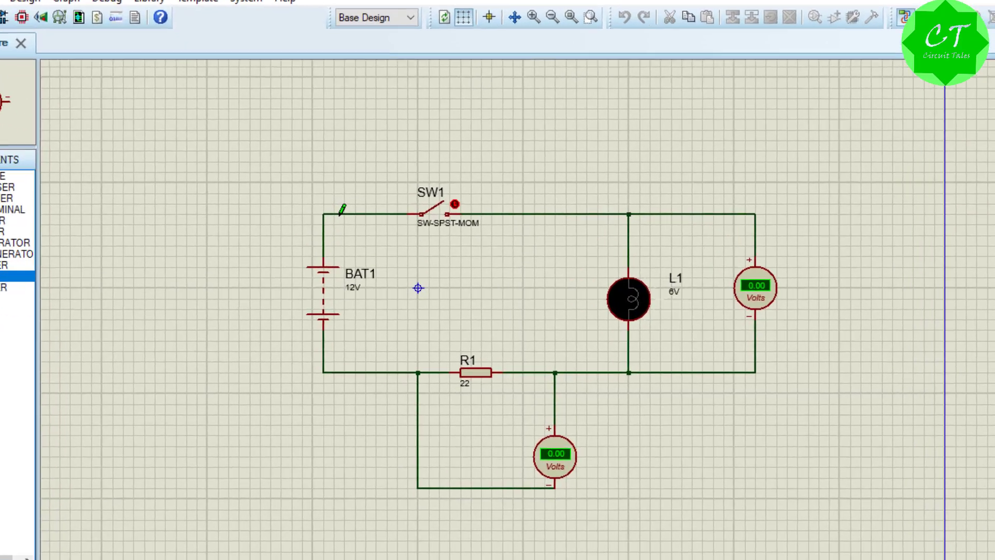
right_click(399, 224)
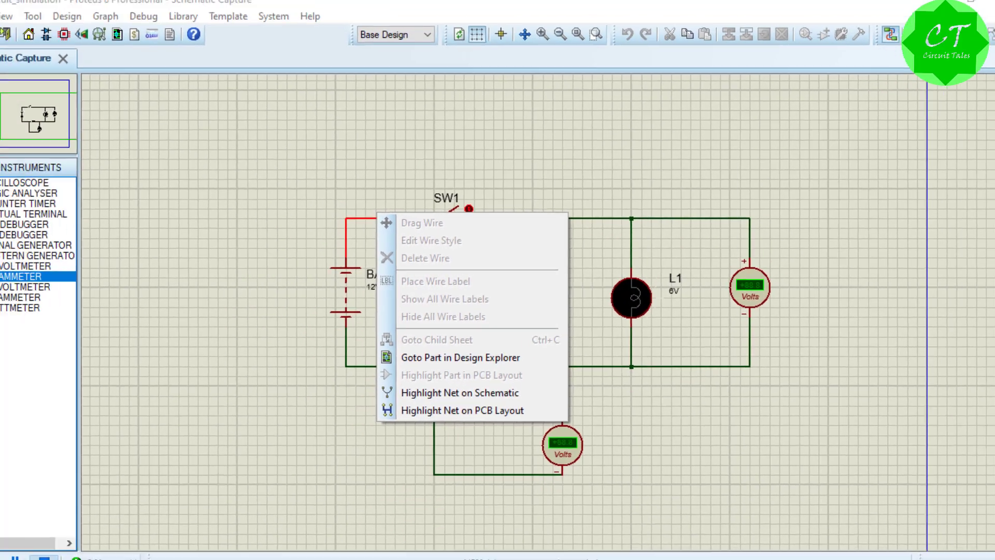
left_click(101, 538)
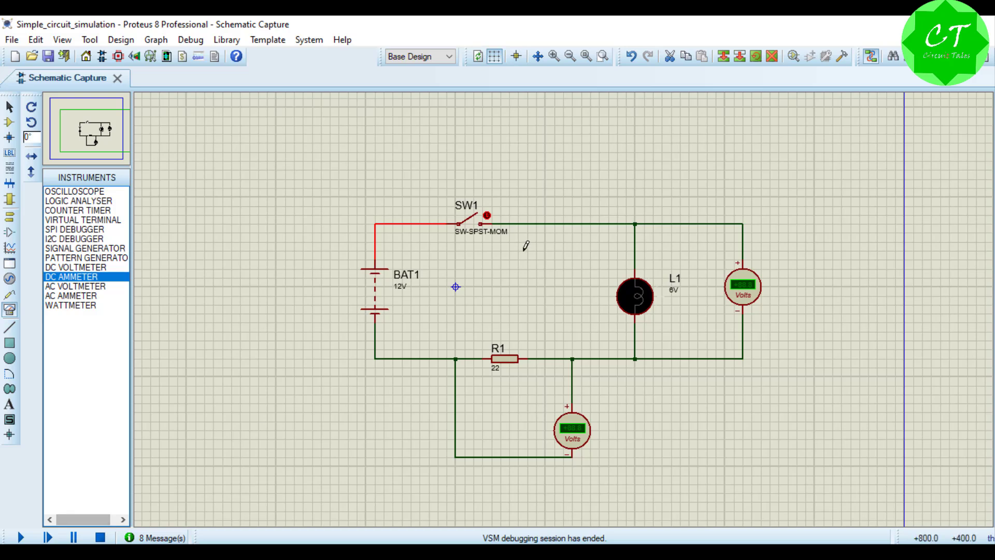
right_click(560, 223)
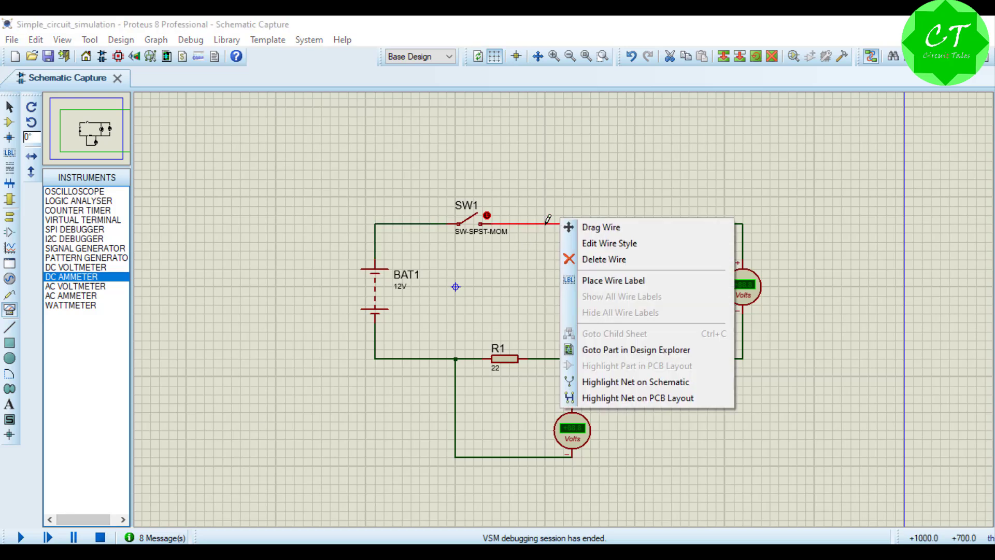
left_click(600, 265)
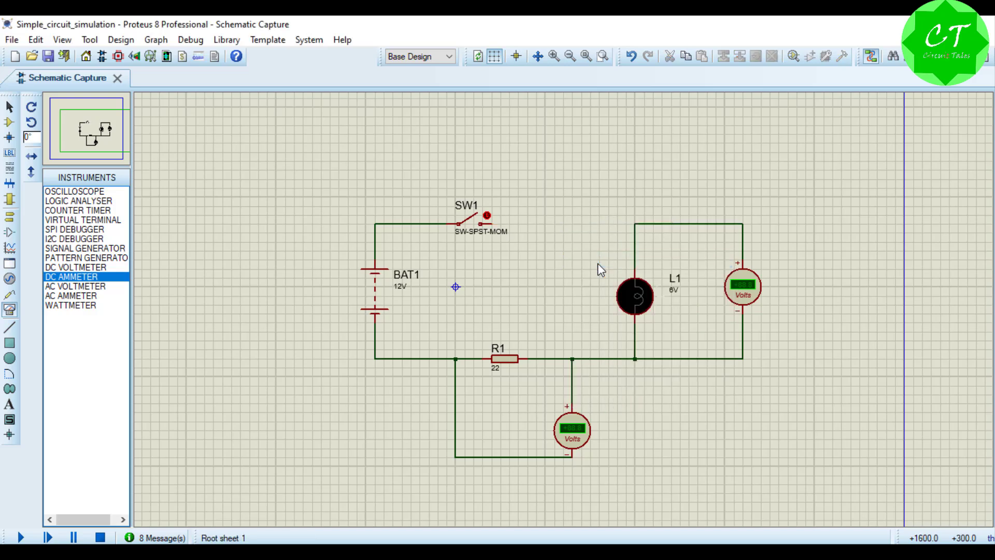
Step: Place the DC ammeter between SW1 and the lamp, wiring its positive terminal to SW1 and its negative terminal to the lamp's upper junction
left_click(569, 218)
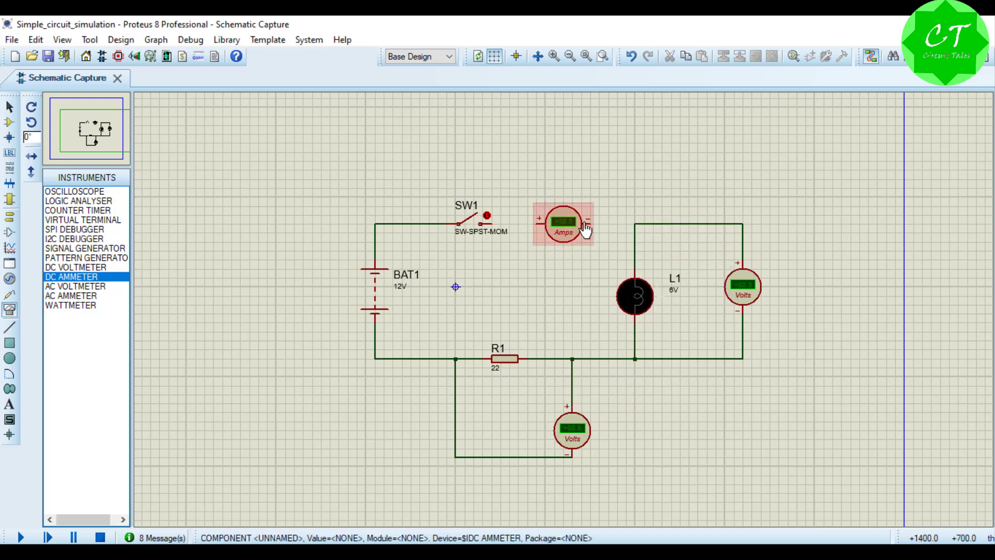
left_click(590, 223)
left_click(635, 223)
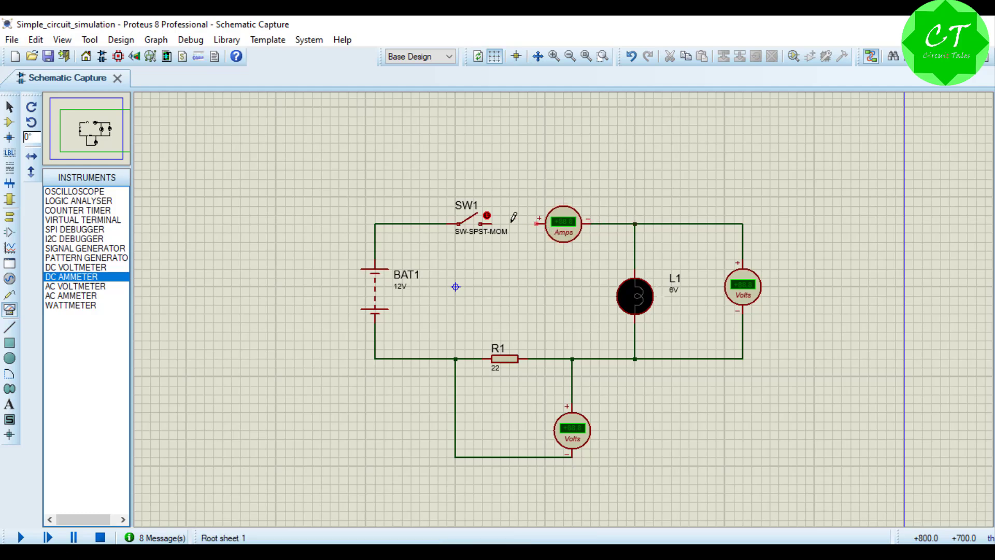
left_click(488, 223)
left_click(537, 224)
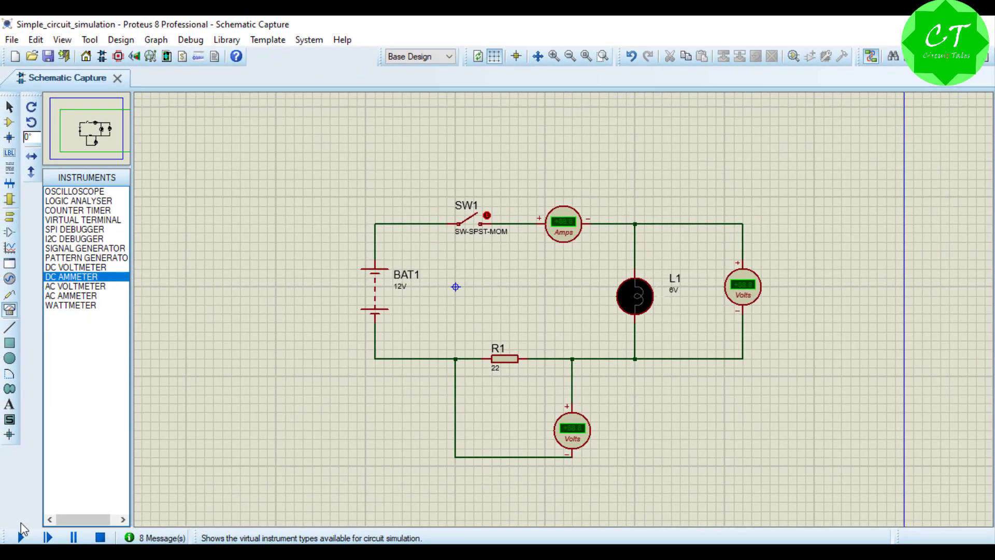
Step: Run the simulation, close switch SW1 to read the circuit current on the ammeter, and stop the simulation
left_click(21, 536)
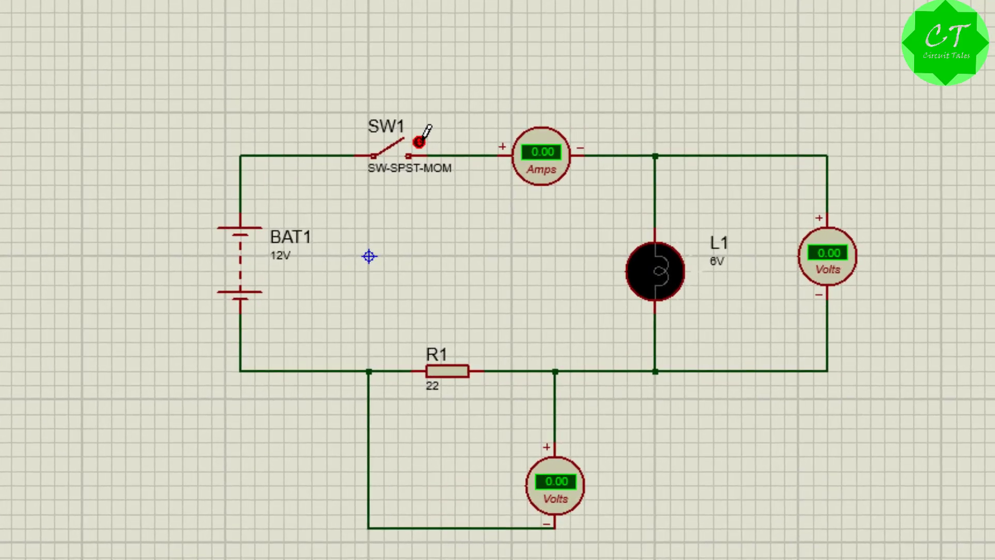
left_click(488, 213)
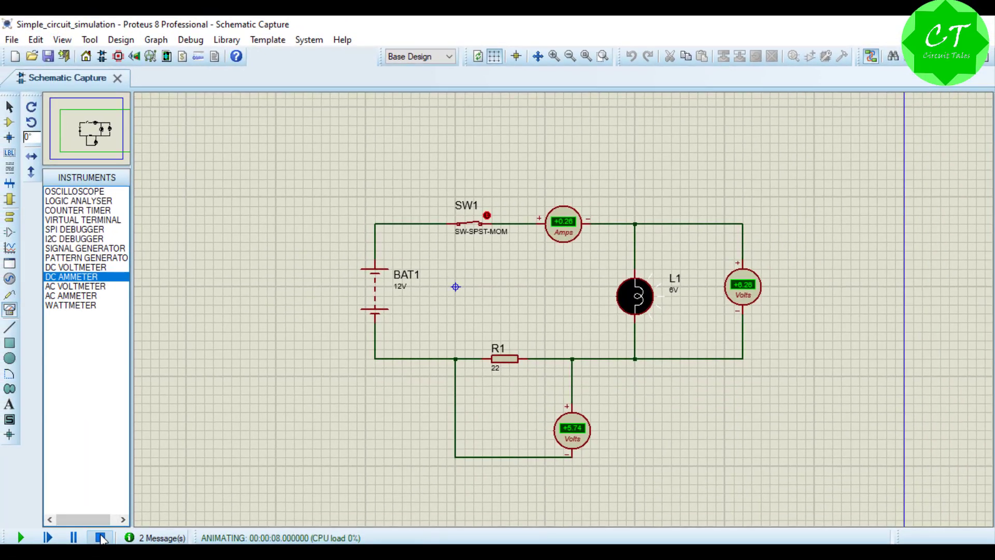
left_click(100, 537)
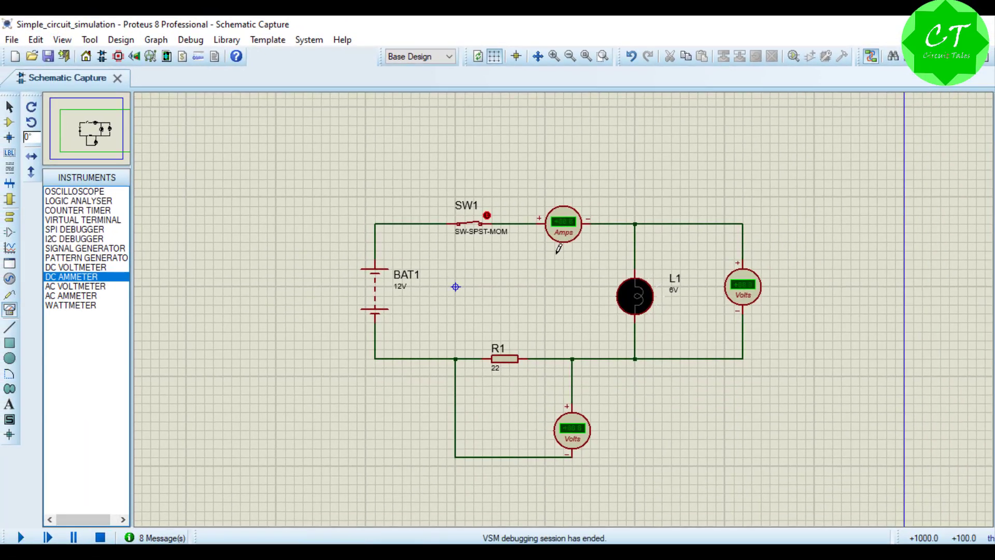
Step: Set the DC ammeter's display range to Milliamps
right_click(573, 232)
left_click(621, 175)
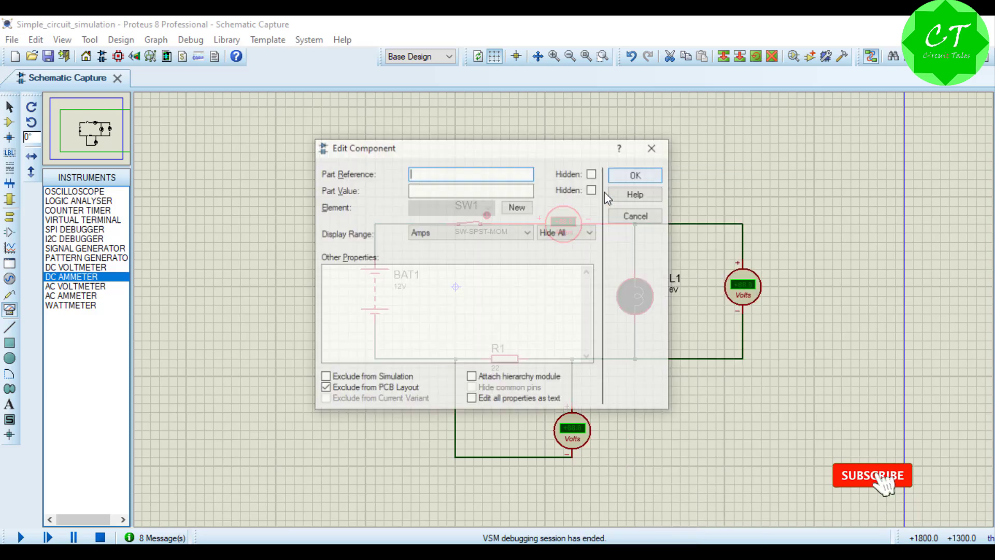
left_click(448, 234)
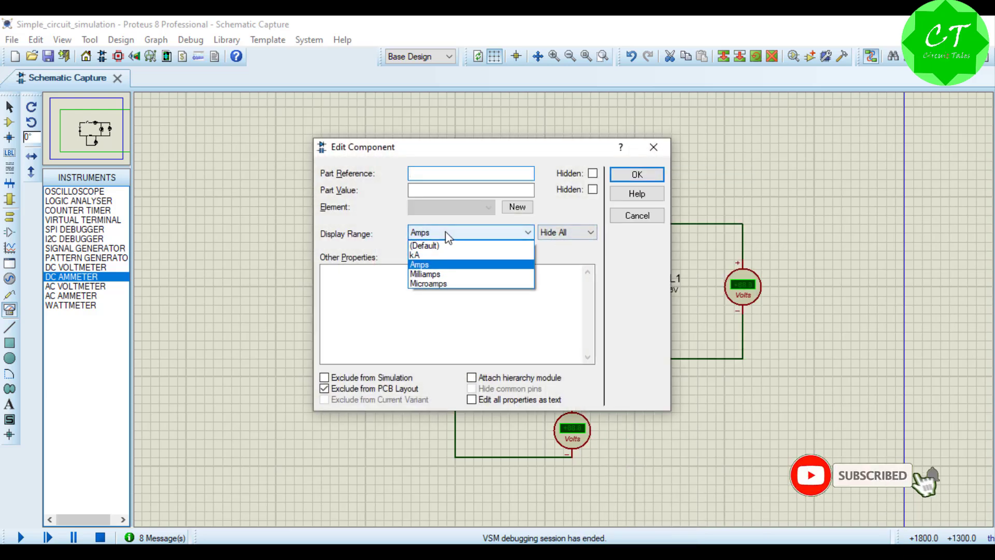
left_click(443, 274)
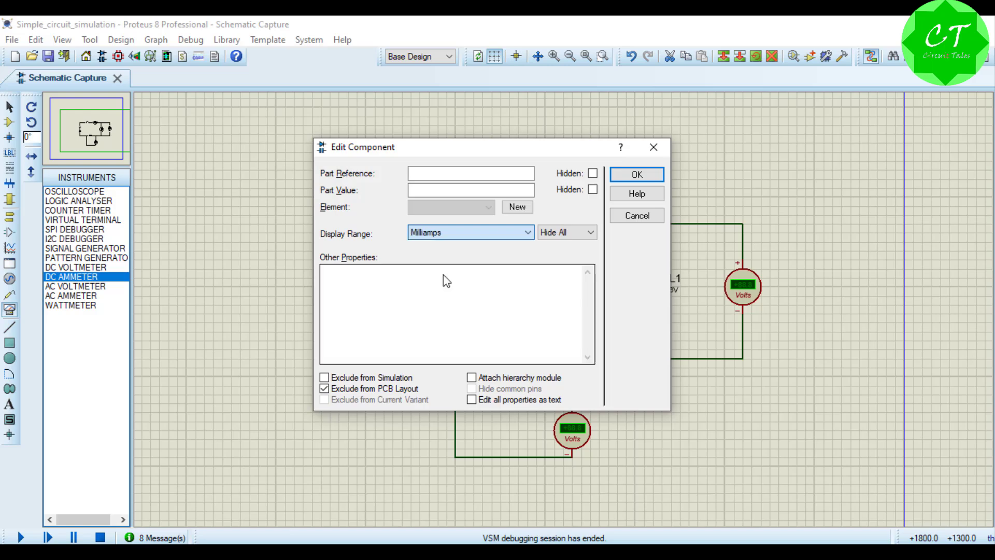
left_click(634, 175)
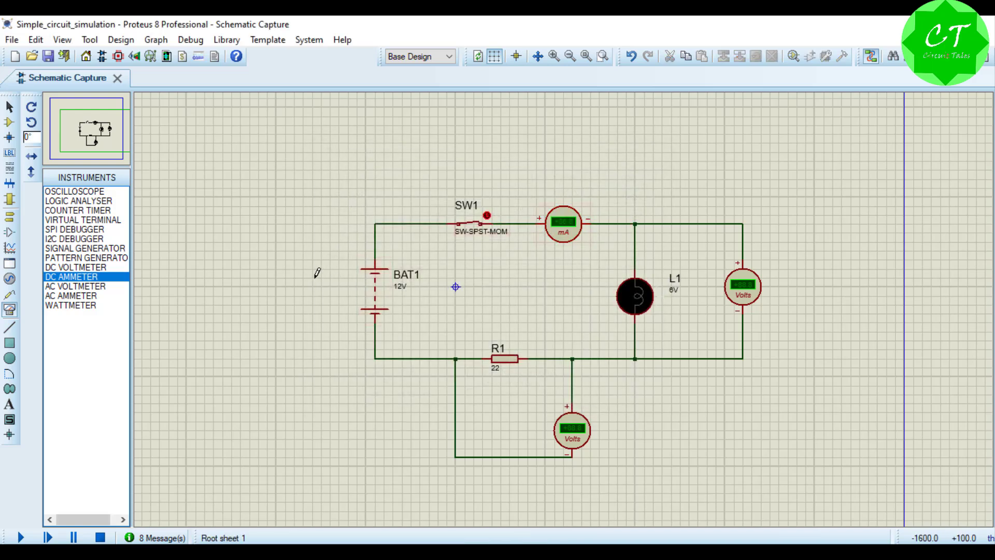
Step: Simulate the circuit to read the current in milliamps, switching SW1 open and closed again
left_click(20, 537)
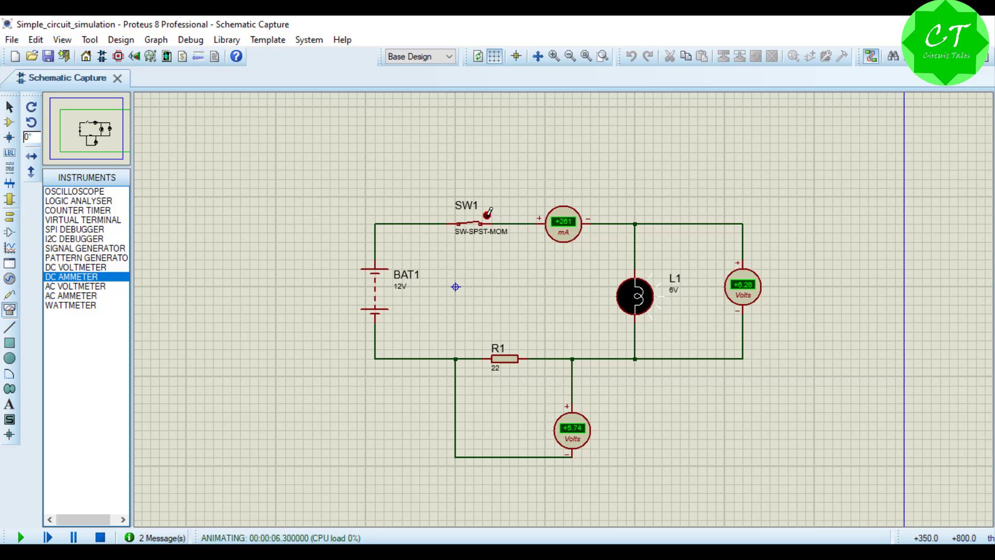
left_click(487, 214)
left_click(488, 214)
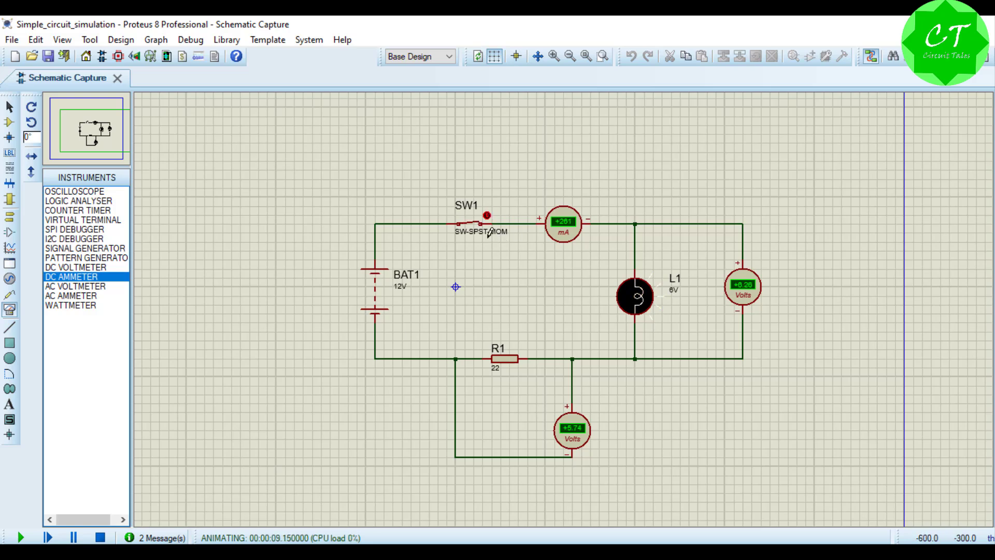